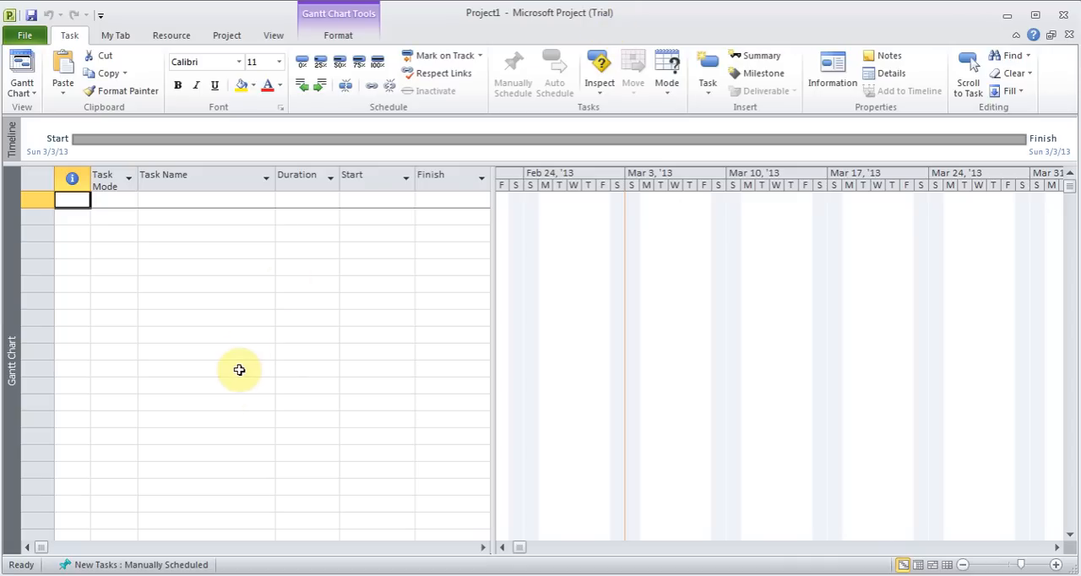
mouse_move(78, 574)
left_click(126, 560)
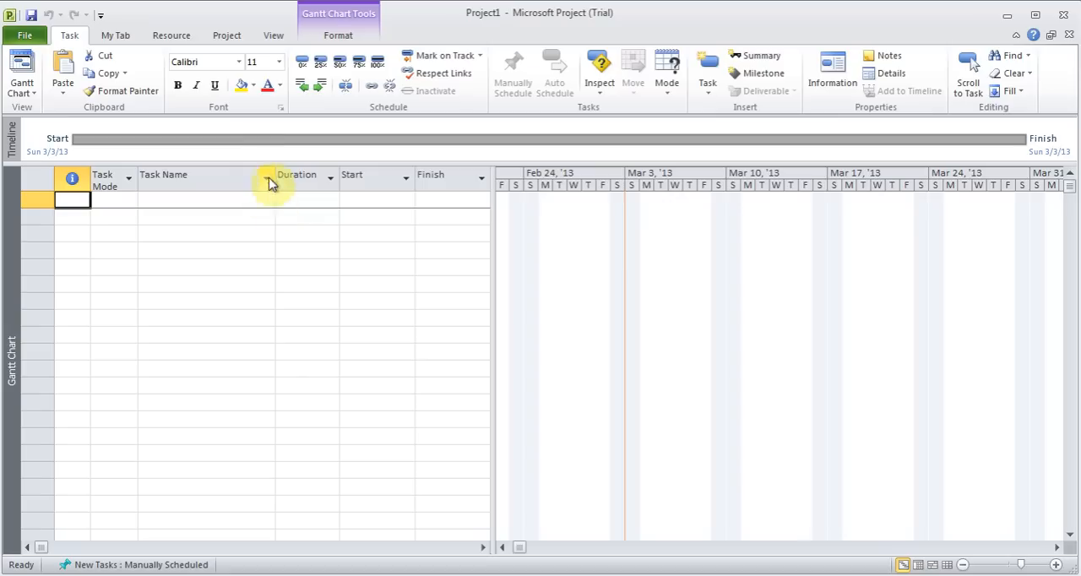
Save the new project in My Documents as House Reno, using the Project file type
left_click(25, 36)
left_click(47, 65)
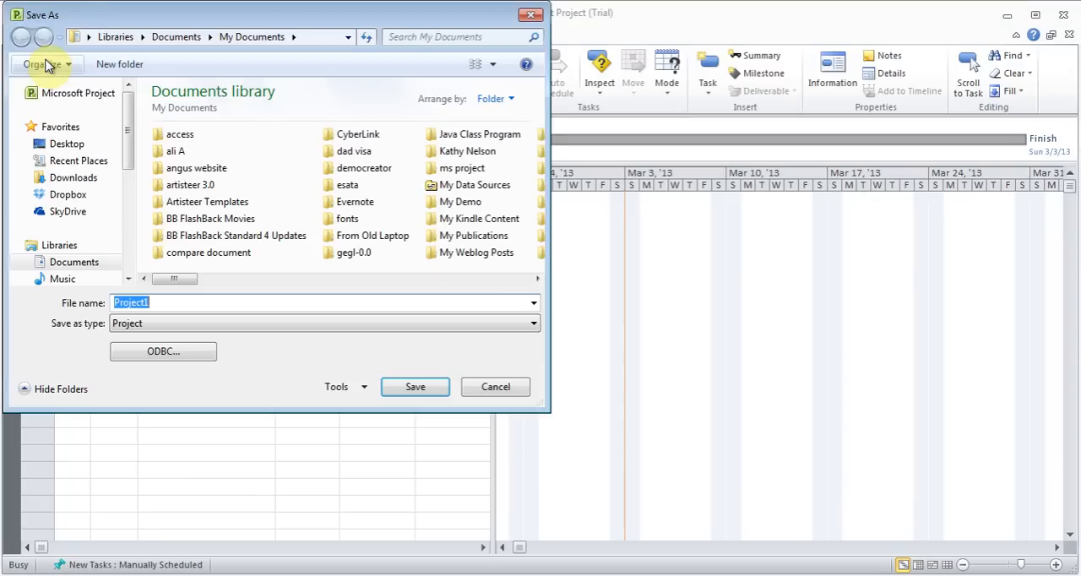
type("House Rno")
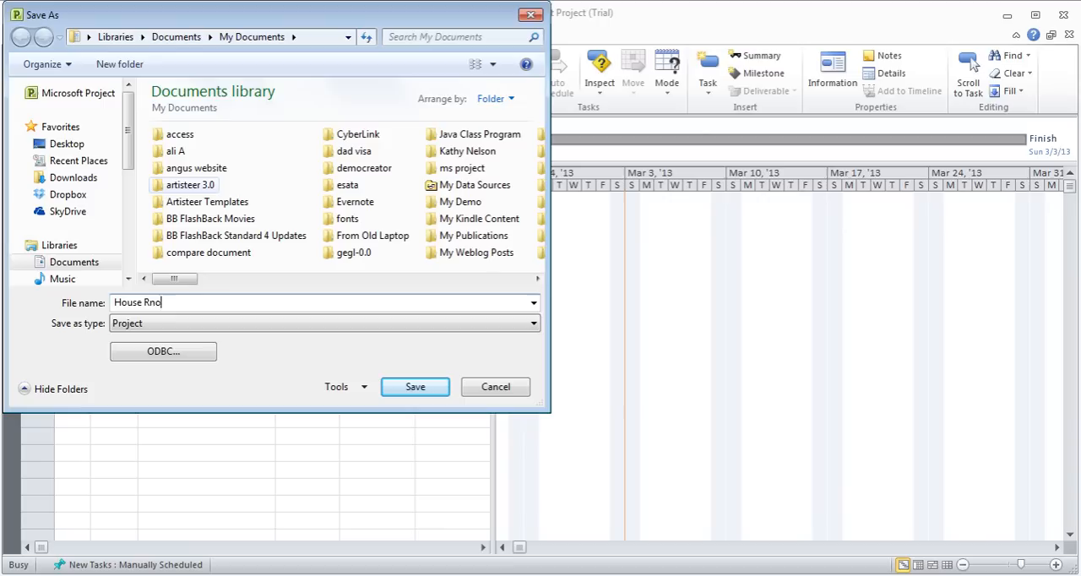
key("BackSpace")
key("BackSpace")
type("eno")
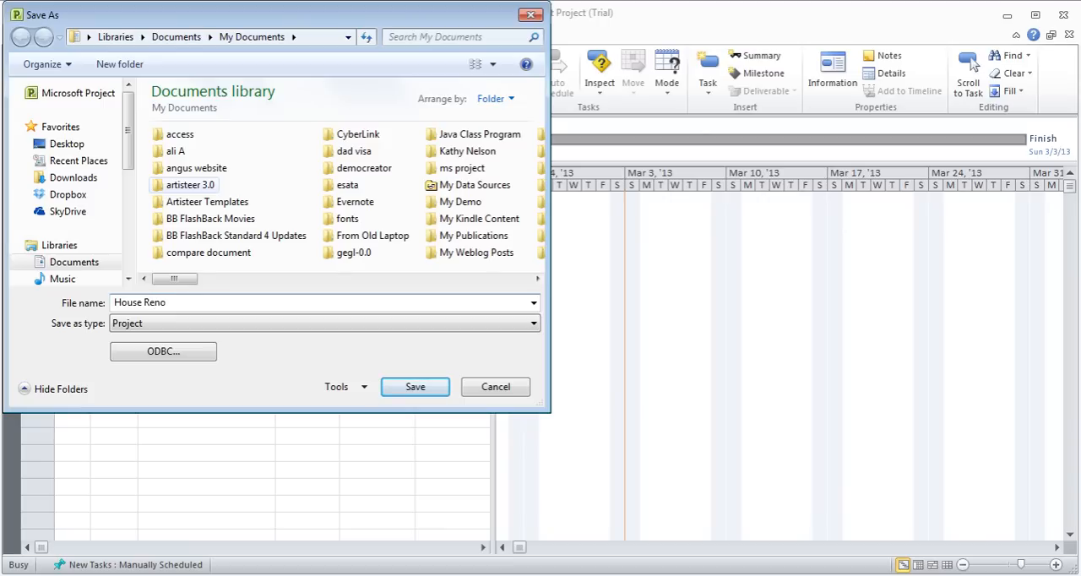
left_click(523, 329)
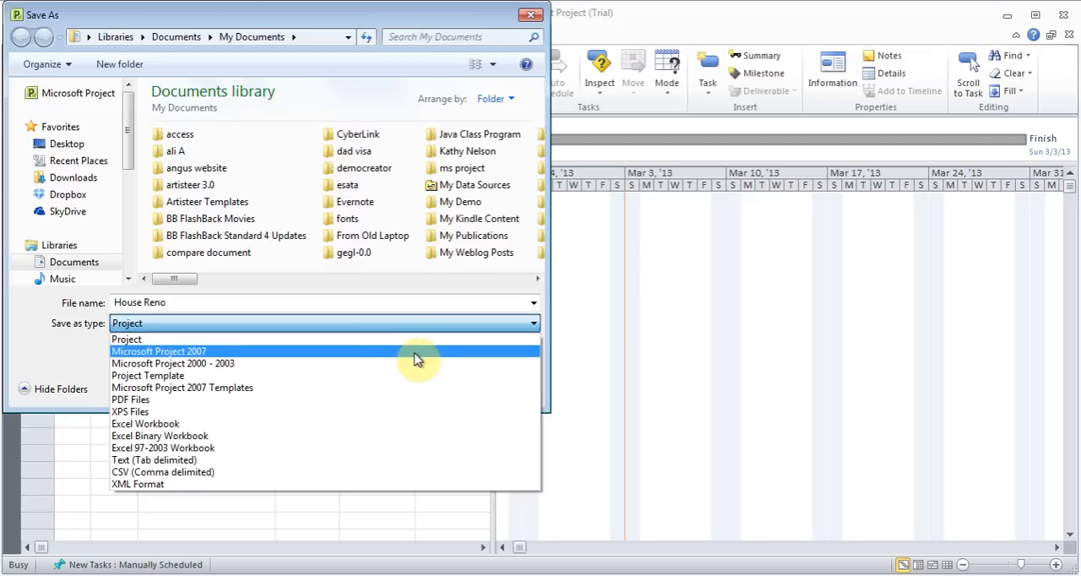
left_click(83, 371)
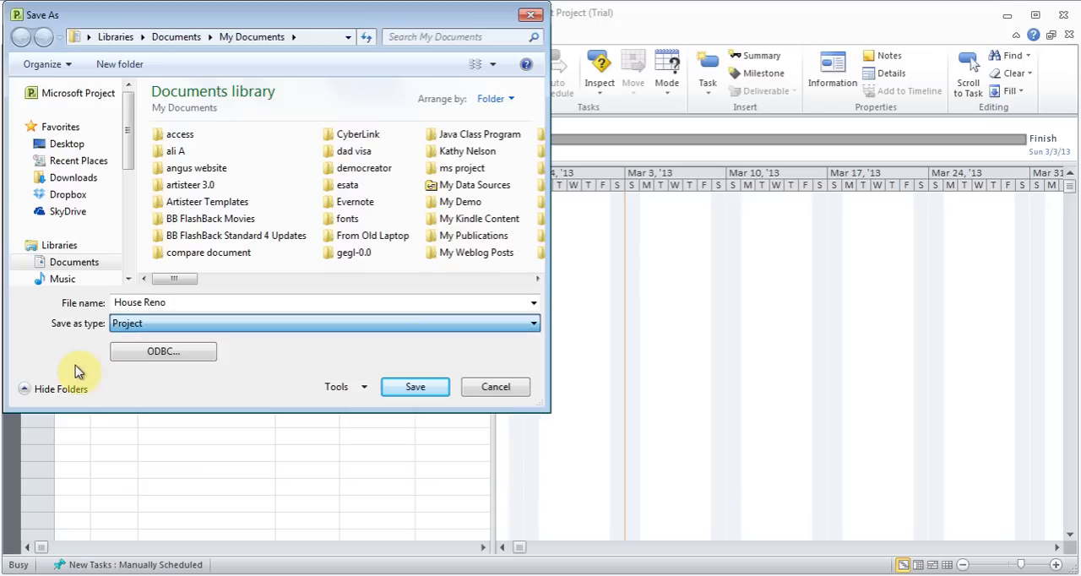
left_click(402, 390)
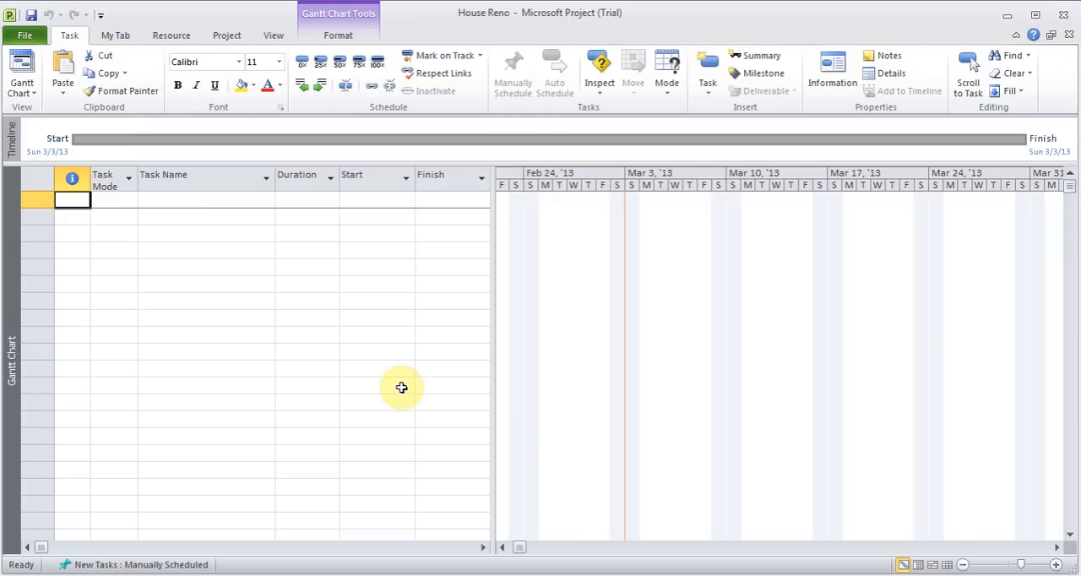
Set the title in the project's advanced properties to "Tiles & Closet Renovation"
left_click(34, 41)
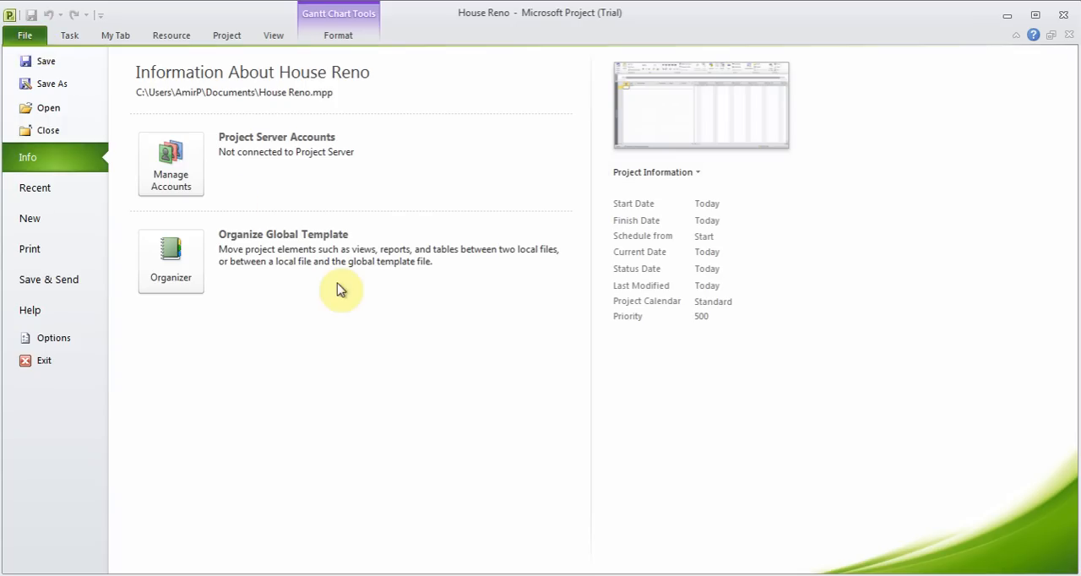
left_click(660, 175)
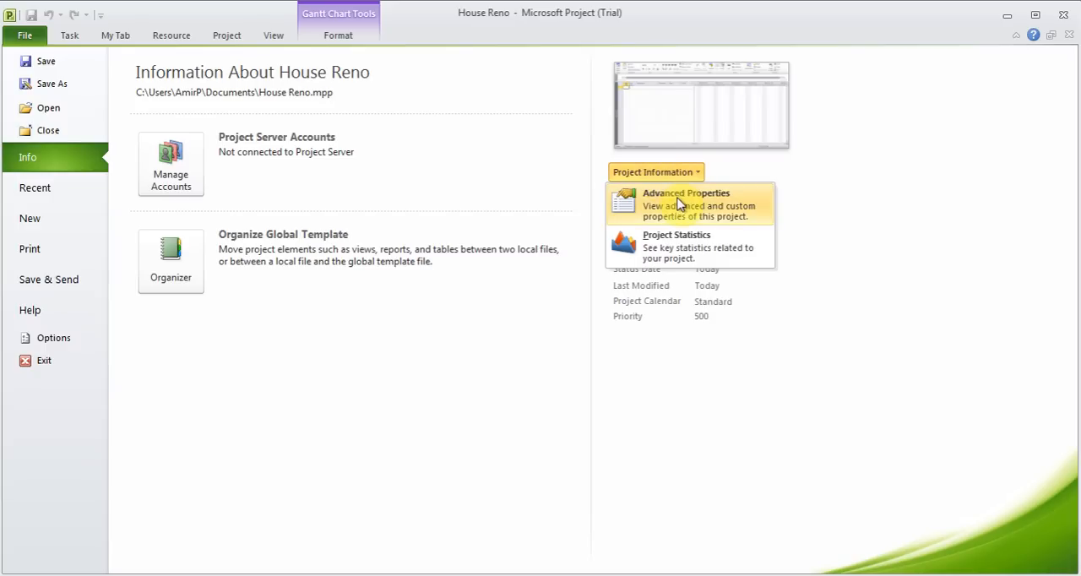
left_click(680, 206)
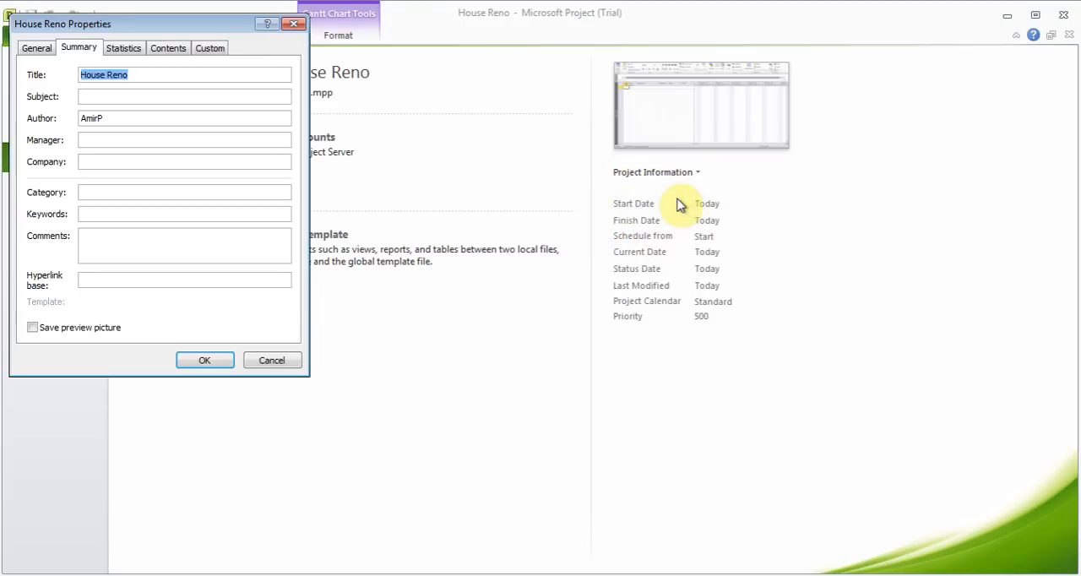
left_click(181, 81)
key("BackSpace")
key("BackSpace")
key("BackSpace")
key("BackSpace")
key("BackSpace")
key("BackSpace")
key("BackSpace")
key("BackSpace")
key("BackSpace")
key("BackSpace")
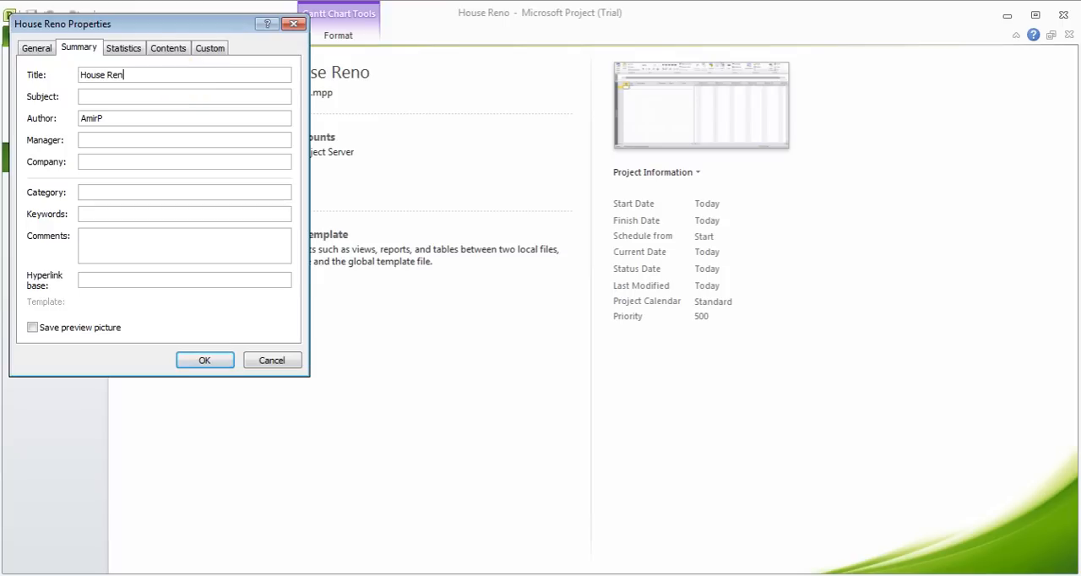
type("Tiles & Closet Renovation")
key("Tab")
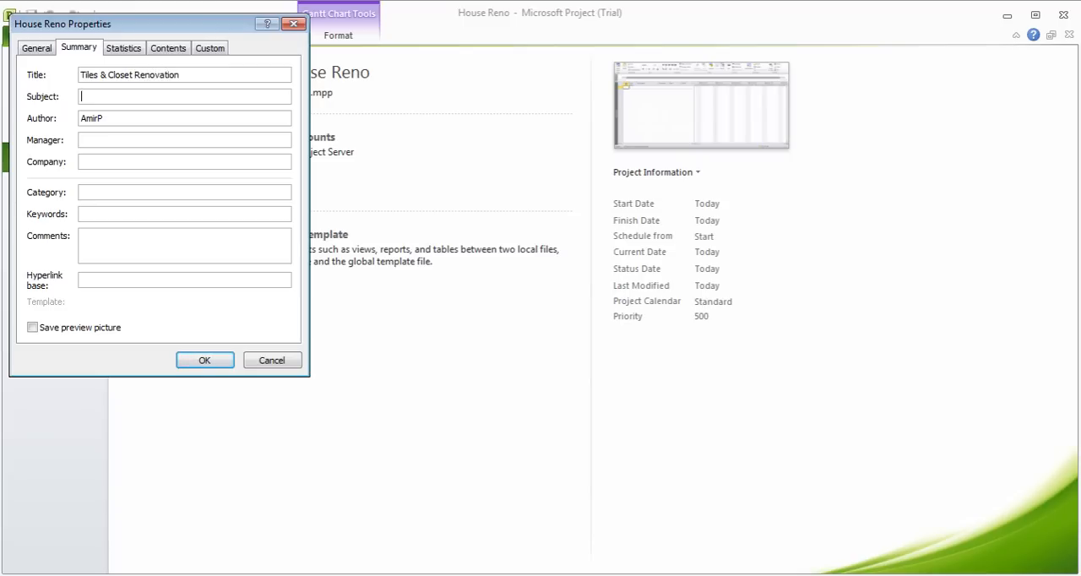
Enter the author's and manager's names, set the company to SimpleTek, and accept the project properties
key("Tab")
type("Amir")
key("Tab")
type("Amir")
type("SimpleTek")
left_click(205, 360)
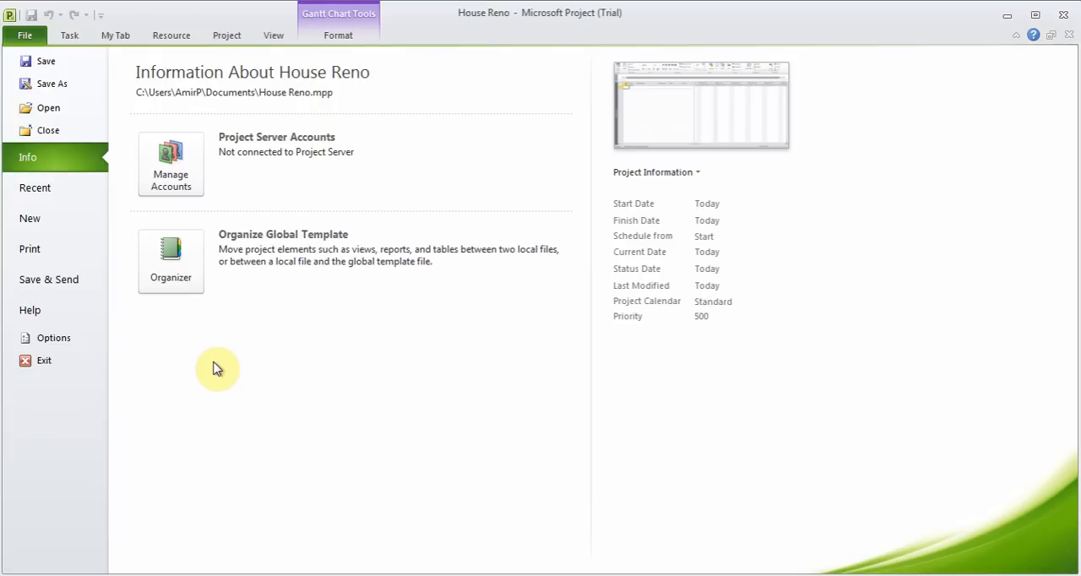
left_click(72, 34)
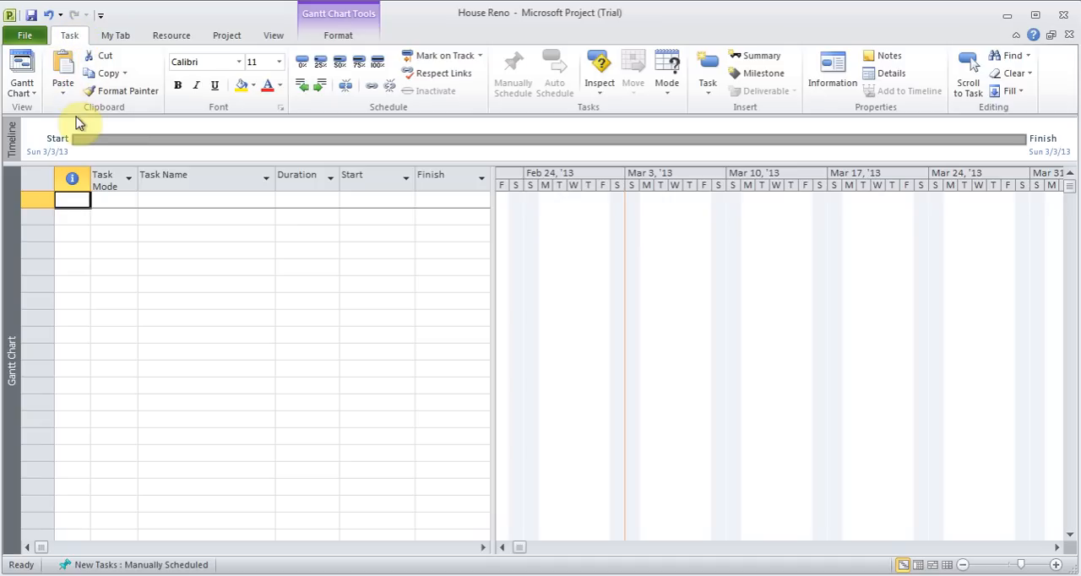
left_click(173, 42)
left_click(232, 39)
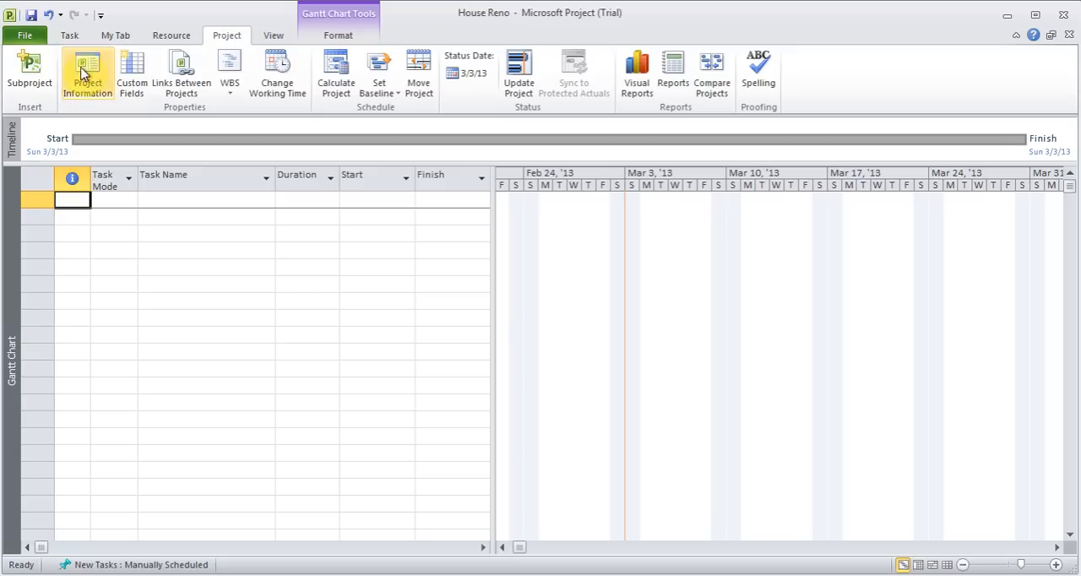
left_click(71, 37)
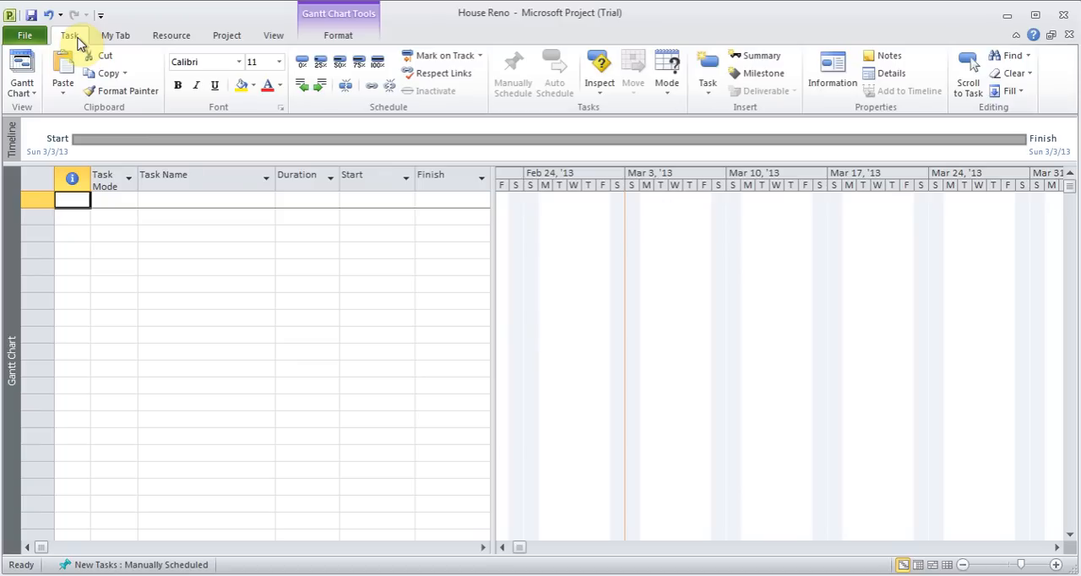
Set the project's start date to Mon 4/1/13 in the project information
left_click(228, 44)
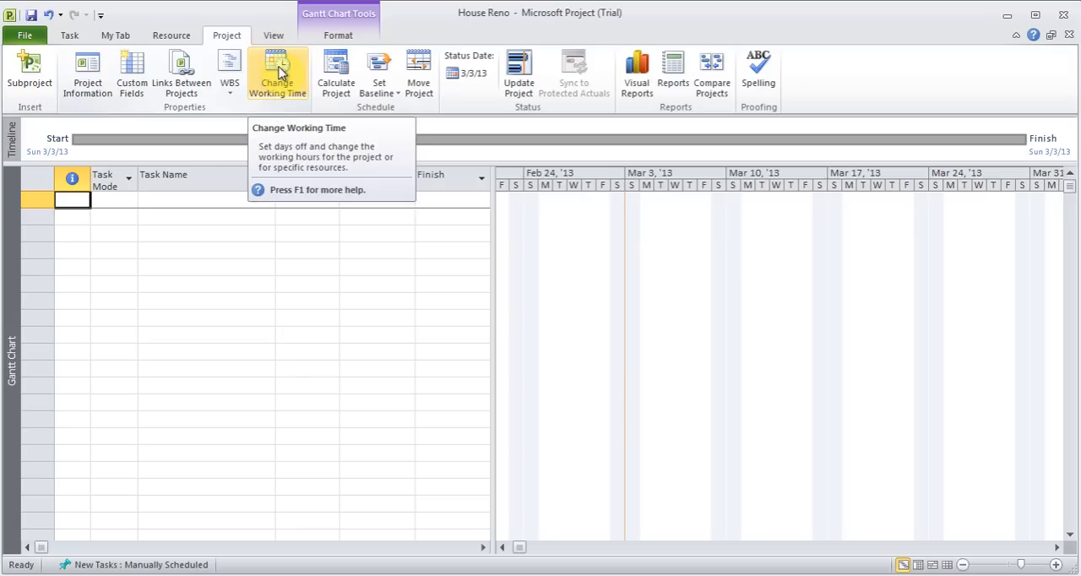
left_click(85, 87)
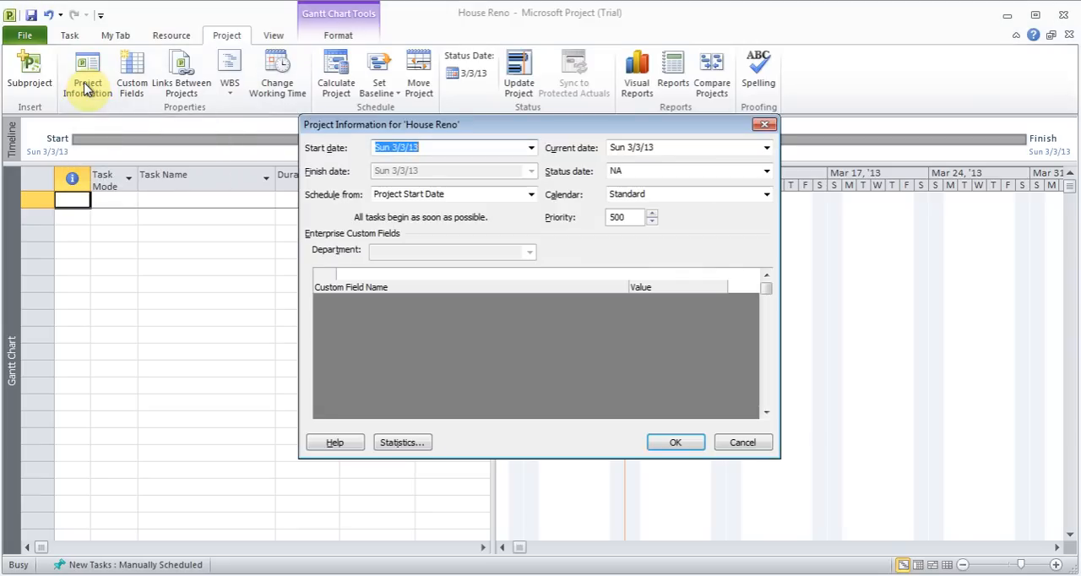
left_click(530, 148)
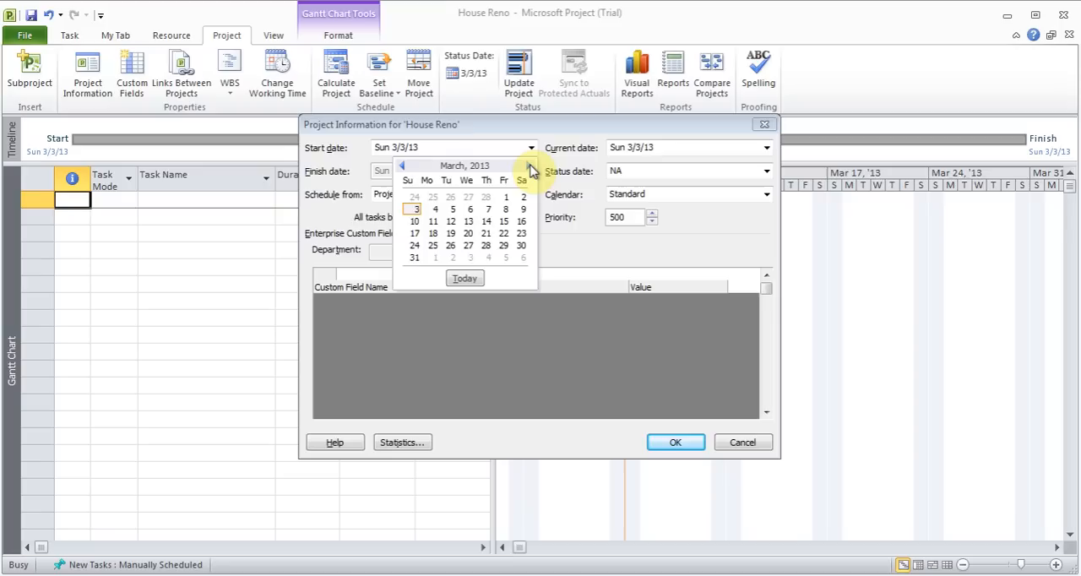
left_click(529, 167)
left_click(434, 198)
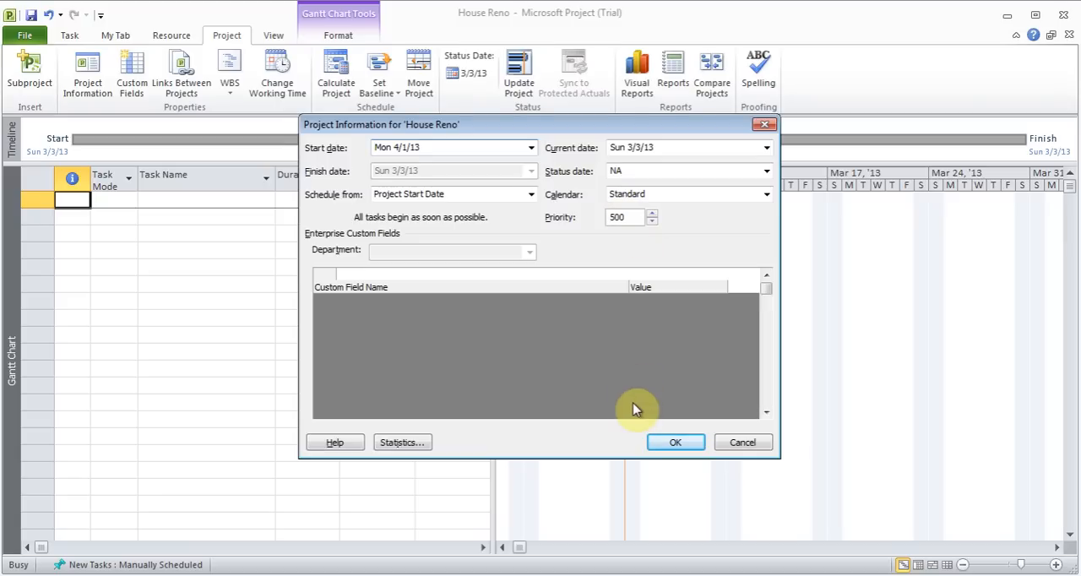
left_click(675, 445)
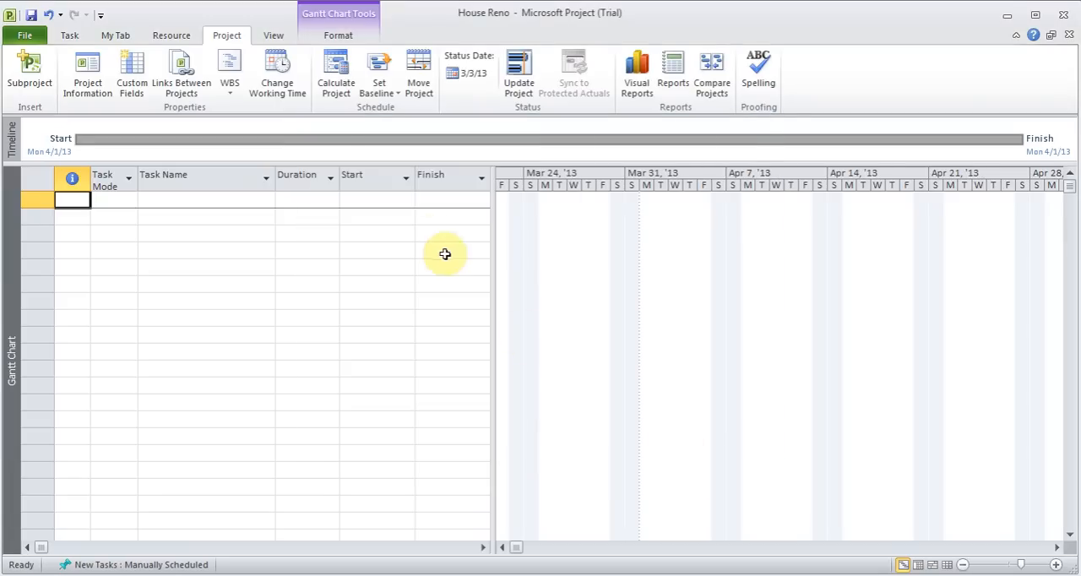
Add a working-time exception named "July 4" to the Standard project calendar
left_click(278, 87)
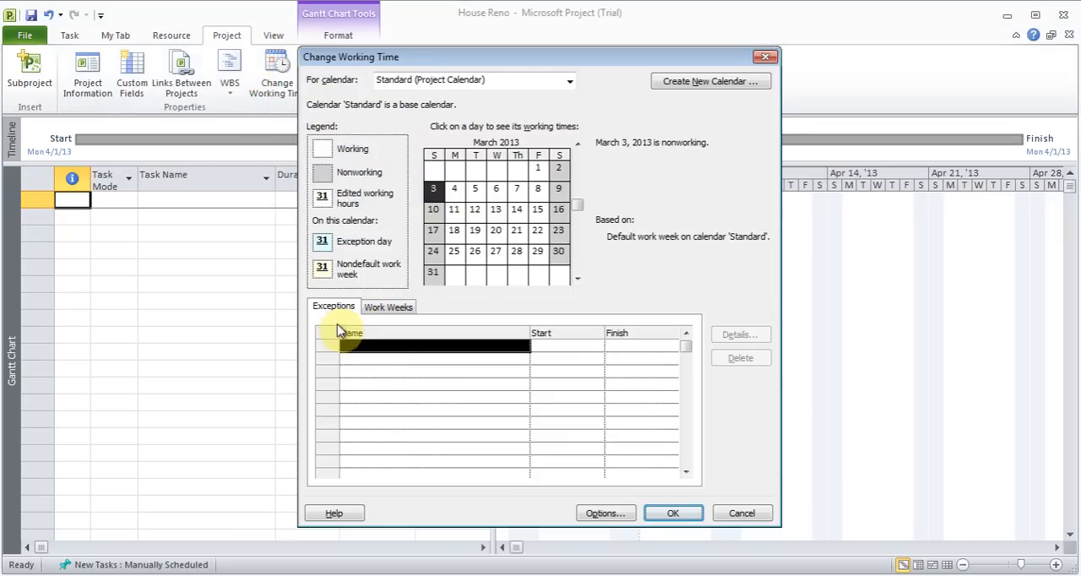
left_click(390, 347)
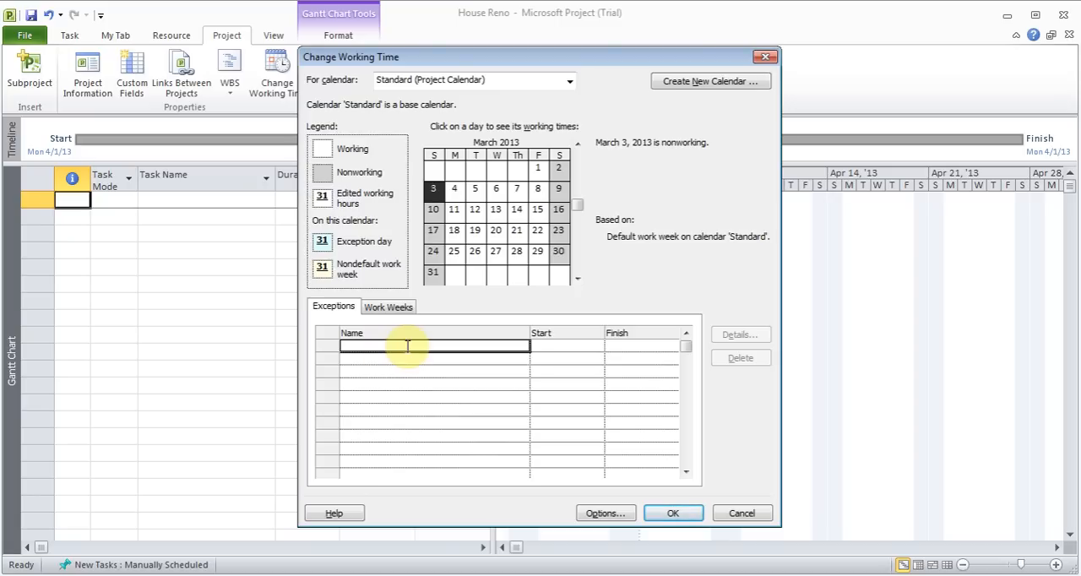
type("J")
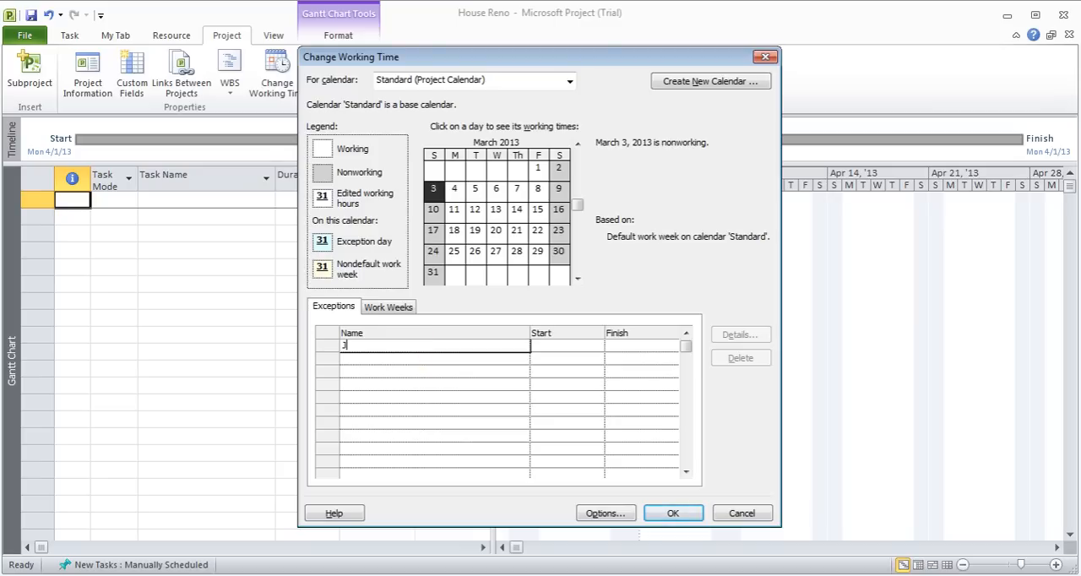
type("uly 4")
key("Return")
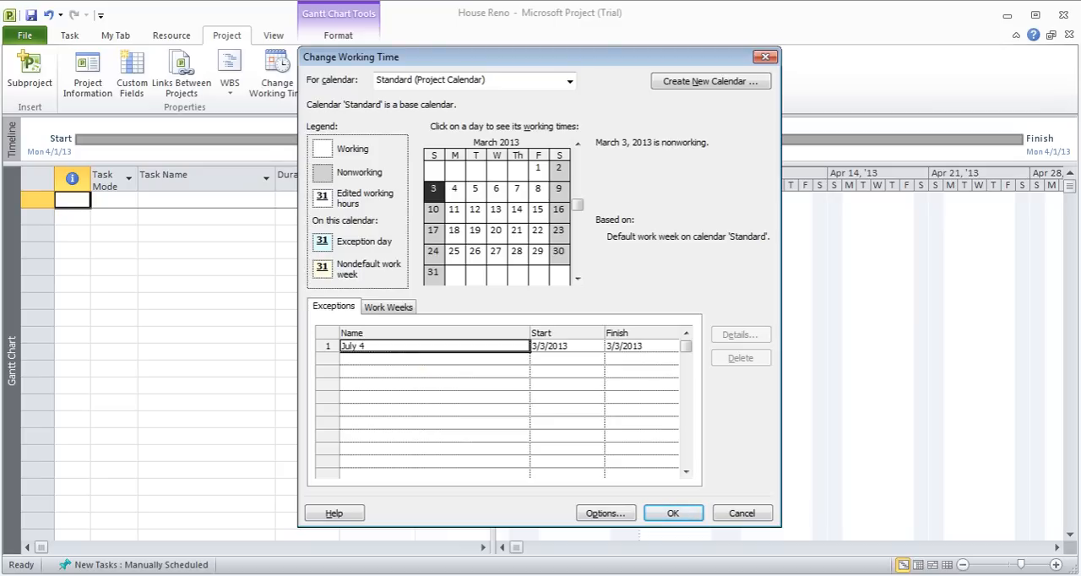
Set the July 4 exception's start date to 7/4/2013, with the finish on the same day
left_click(579, 346)
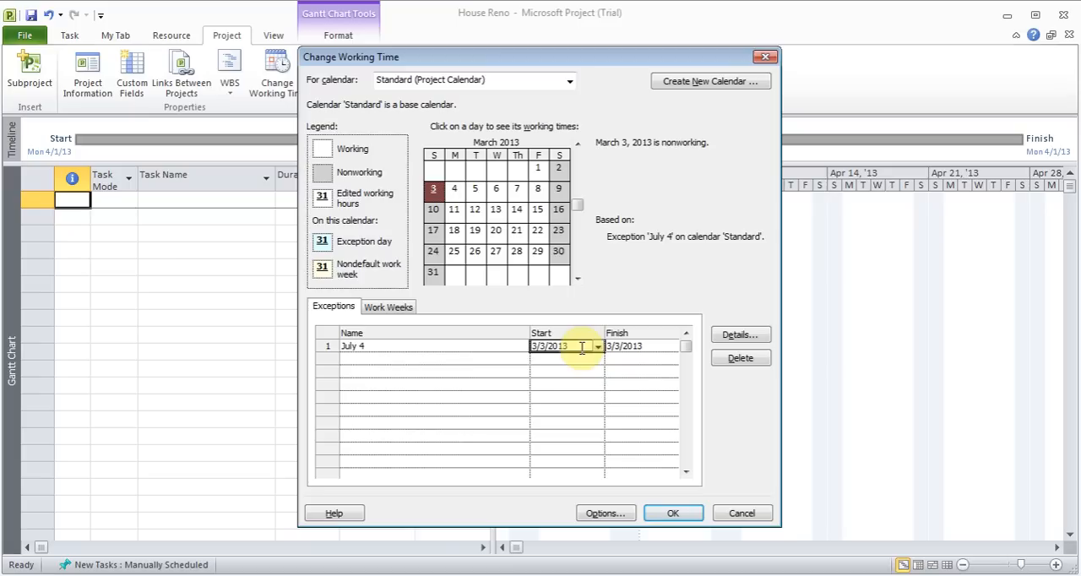
left_click(597, 346)
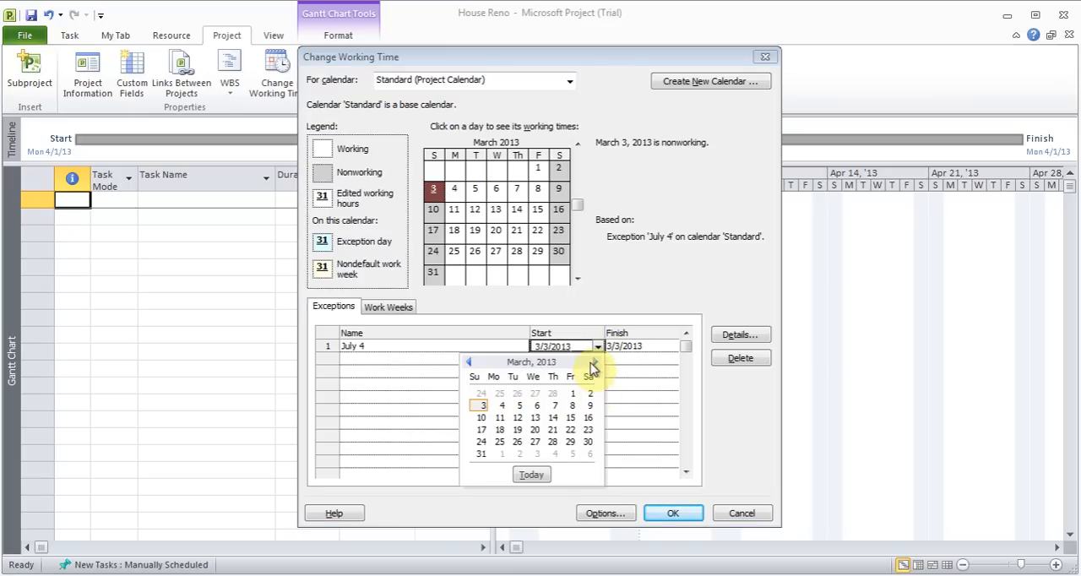
left_click(595, 362)
left_click(595, 362)
left_click(595, 362)
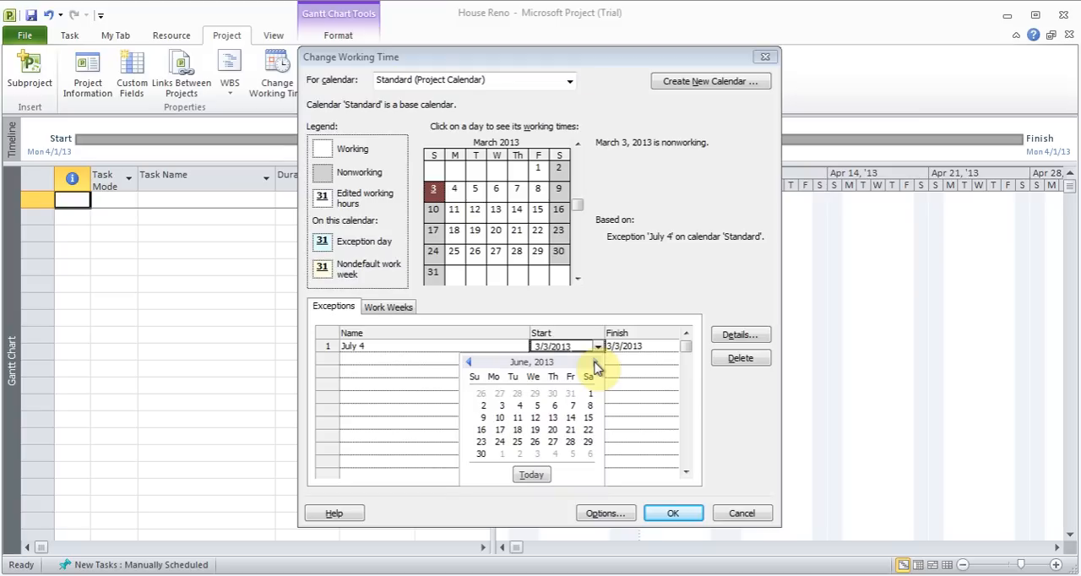
left_click(595, 363)
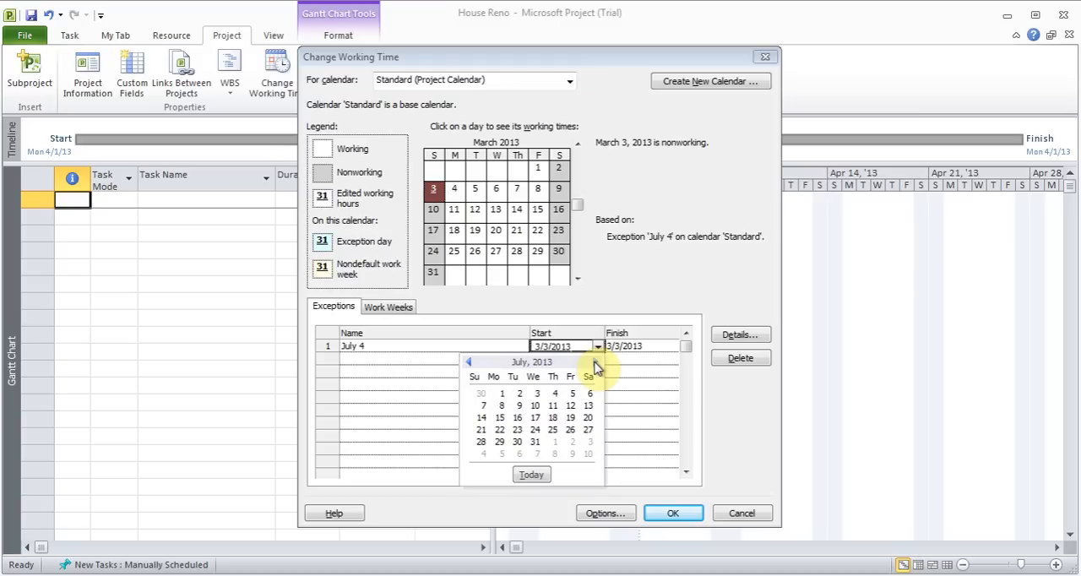
left_click(555, 394)
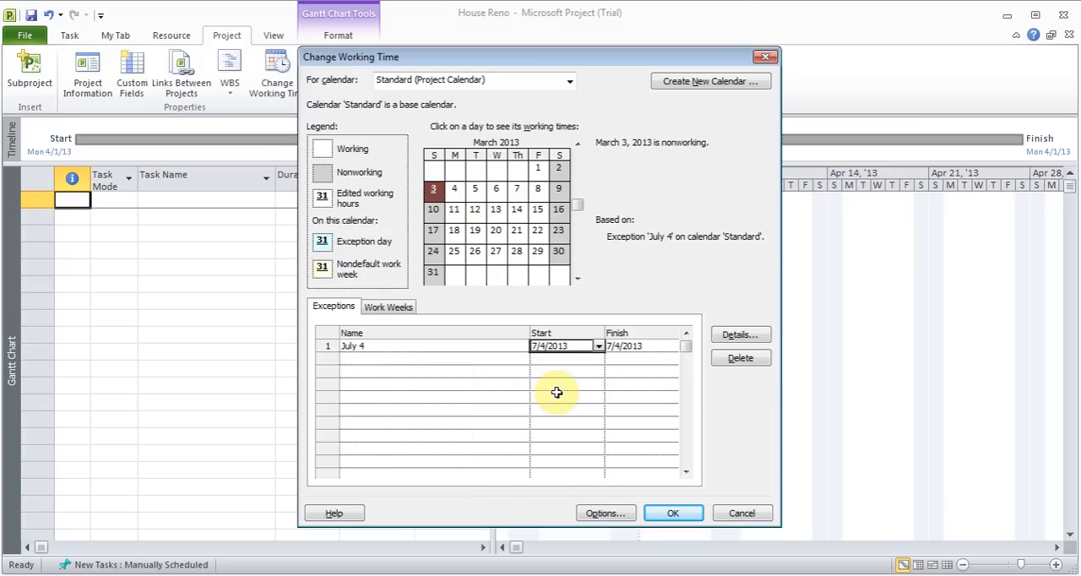
left_click(629, 348)
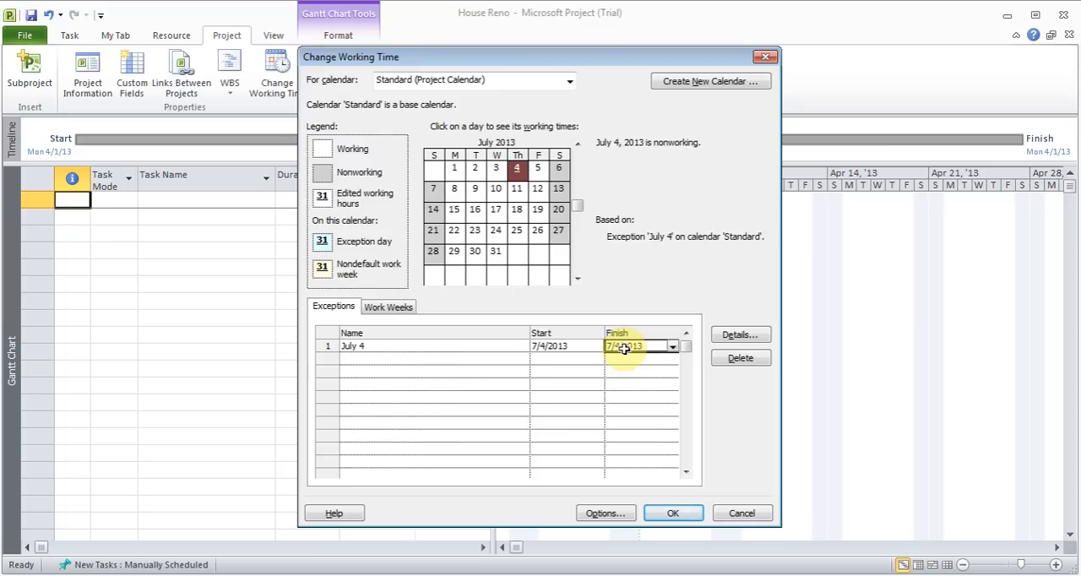
Review the July 4 exception's working-time and recurrence details, and delete the exception from the calendar
left_click(731, 338)
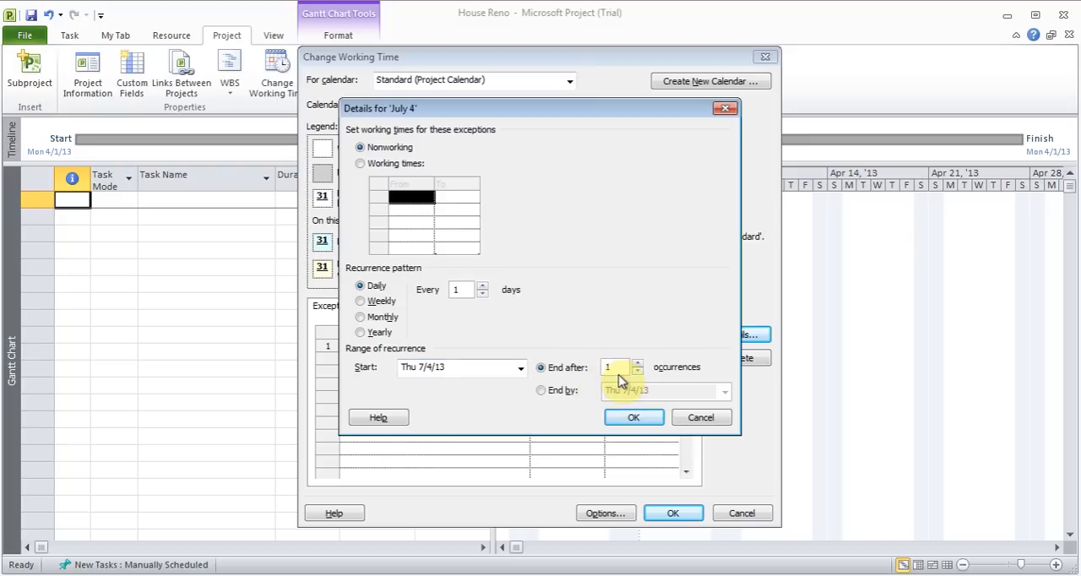
left_click(638, 415)
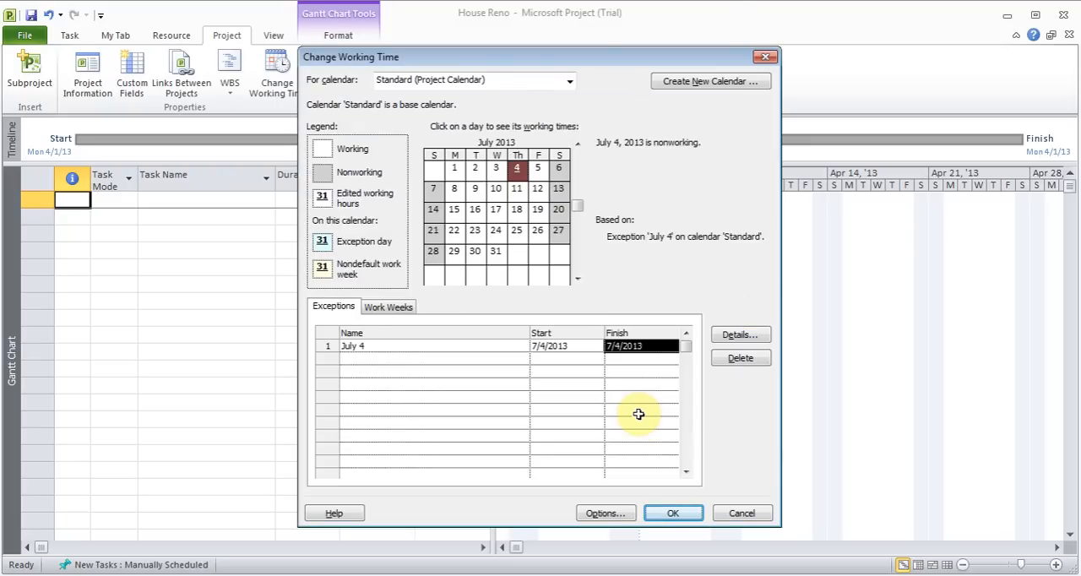
left_click(741, 360)
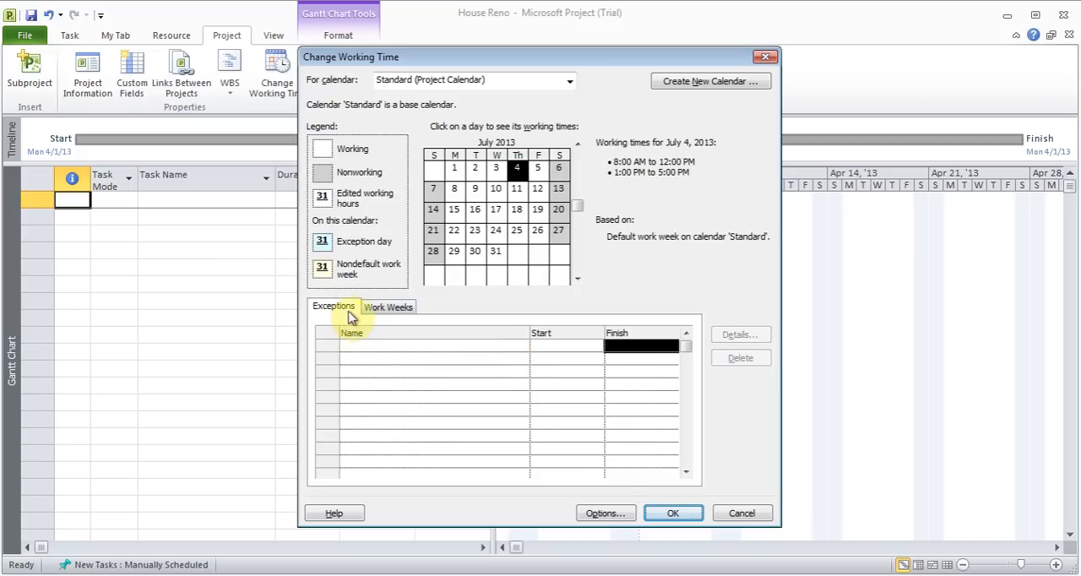
Review the working-time options for Monday and Saturday in the default work week, discard the changes, and close the calendar settings
left_click(394, 311)
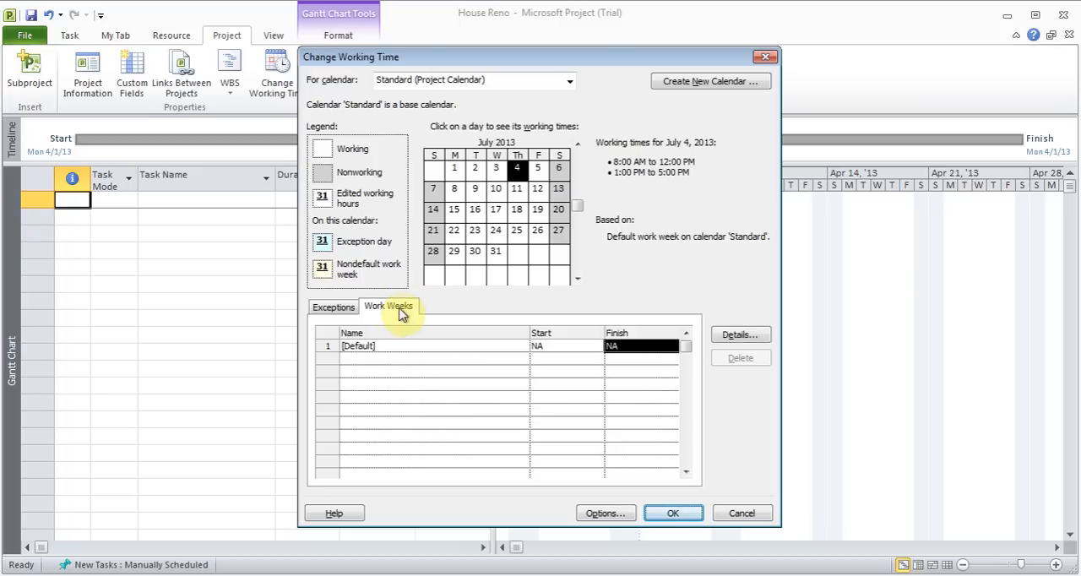
left_click(740, 336)
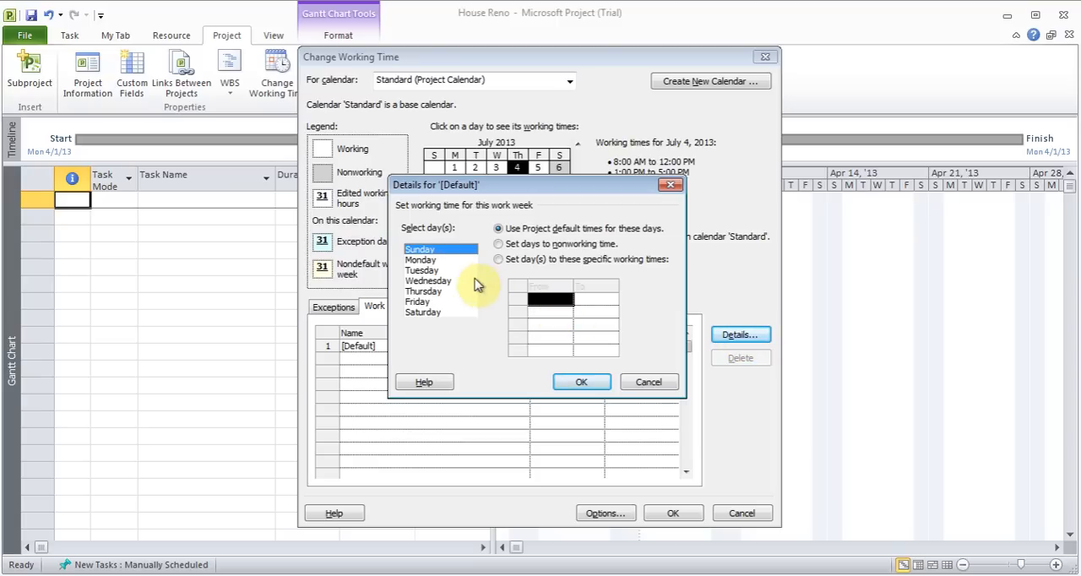
left_click(446, 261)
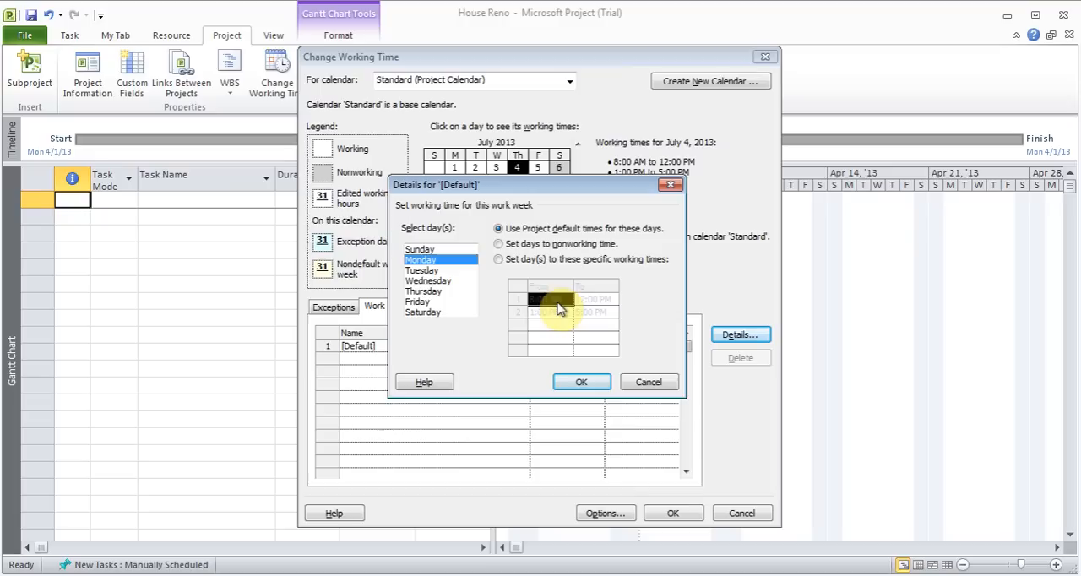
left_click(498, 244)
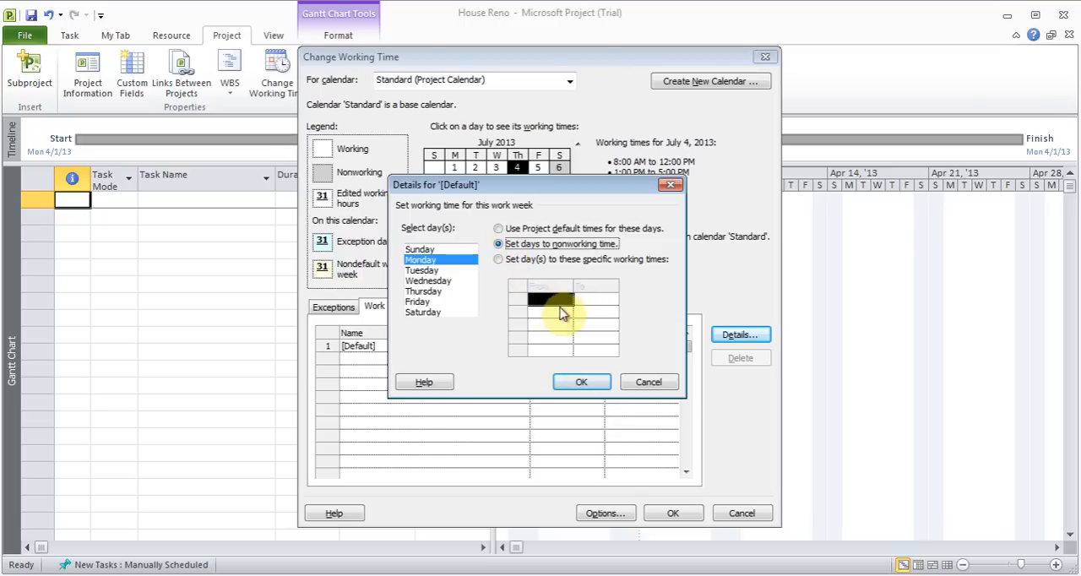
left_click(498, 229)
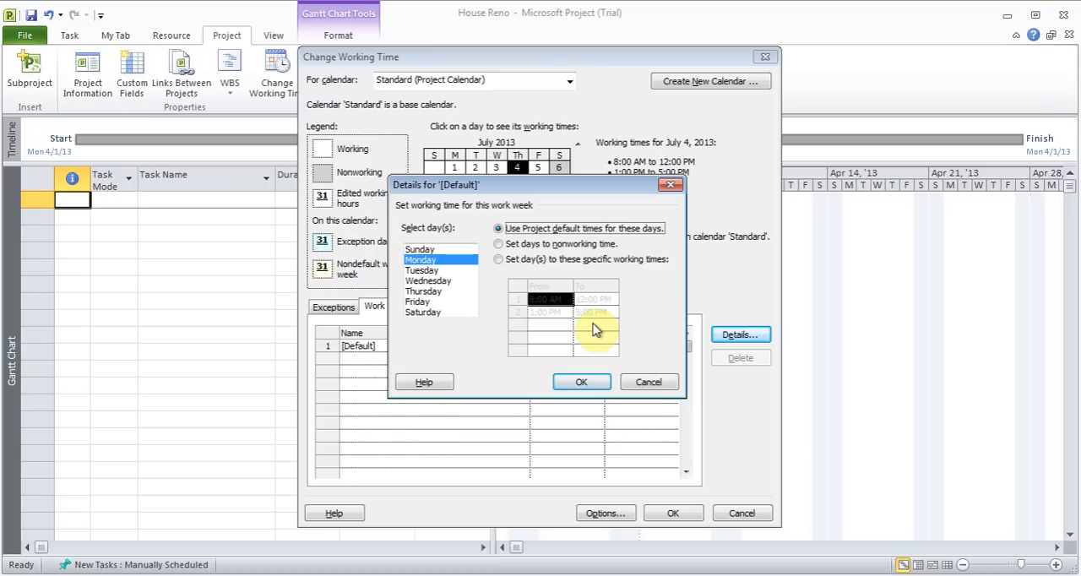
left_click(440, 312)
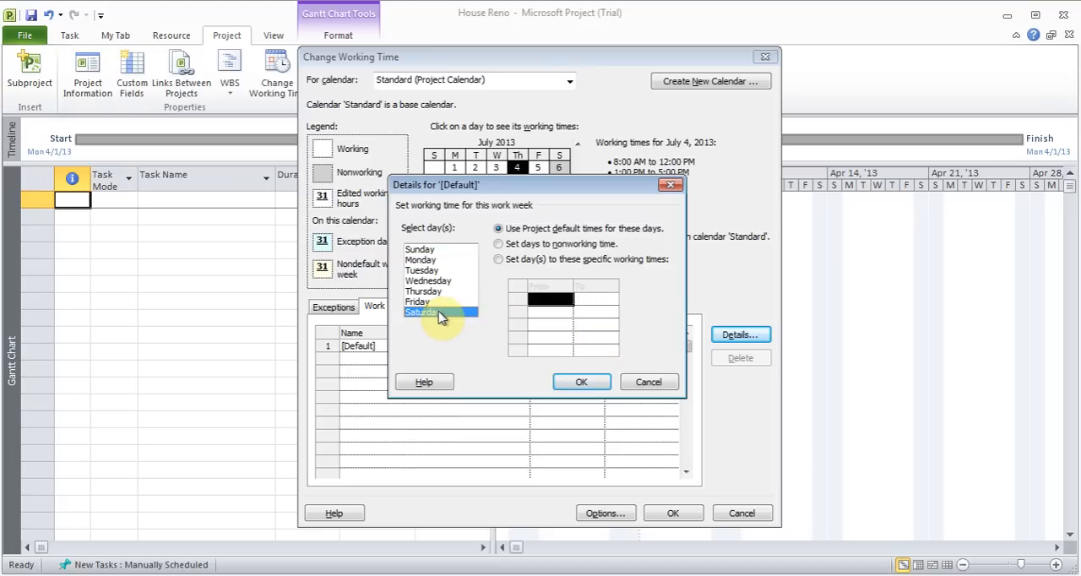
left_click(515, 260)
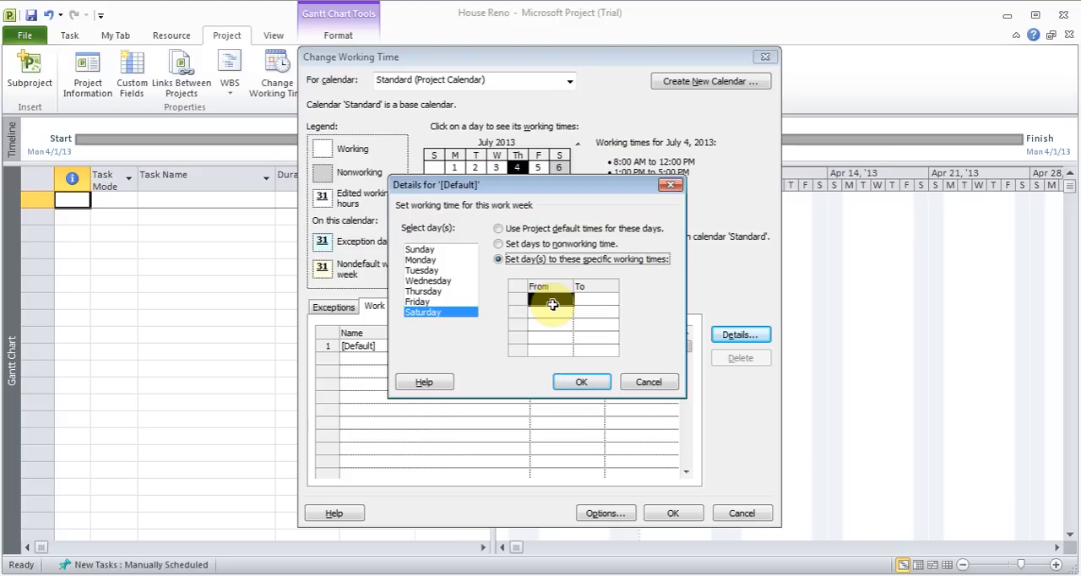
left_click(652, 385)
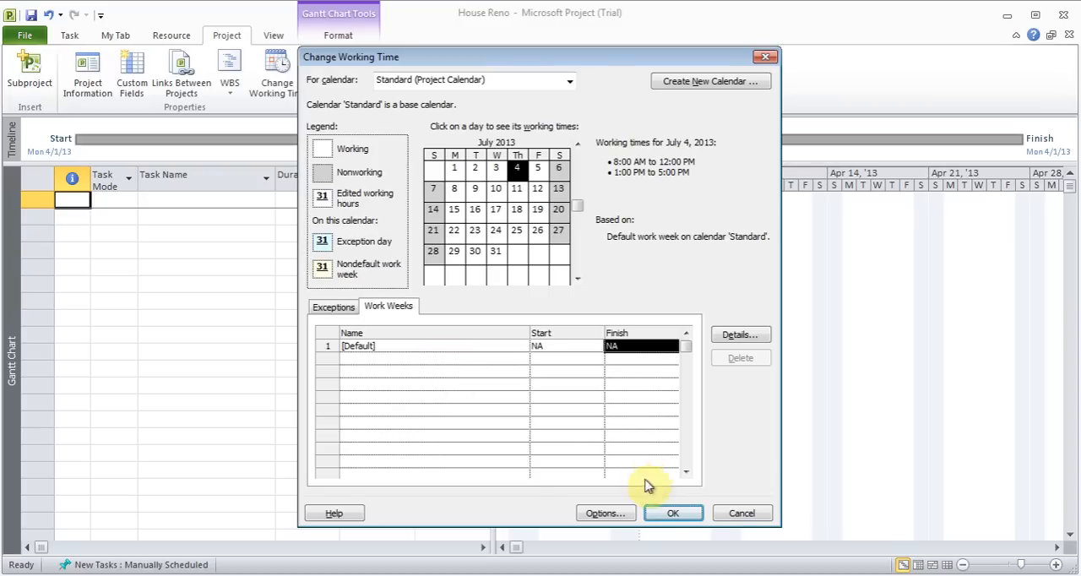
left_click(669, 513)
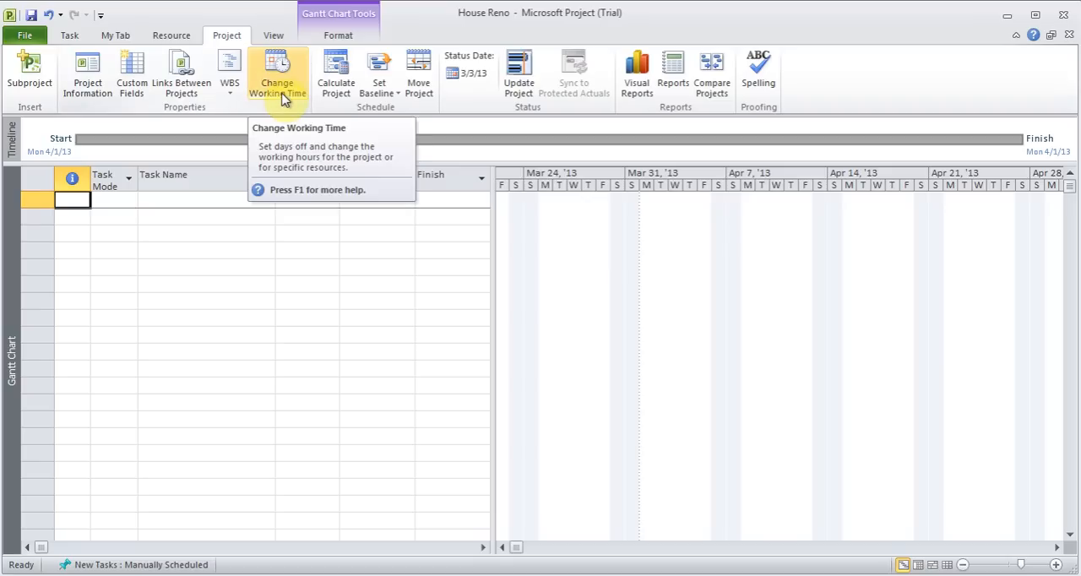
Look over the existing custom My Tab, and add a new custom tab with a new group to the ribbon
left_click(76, 38)
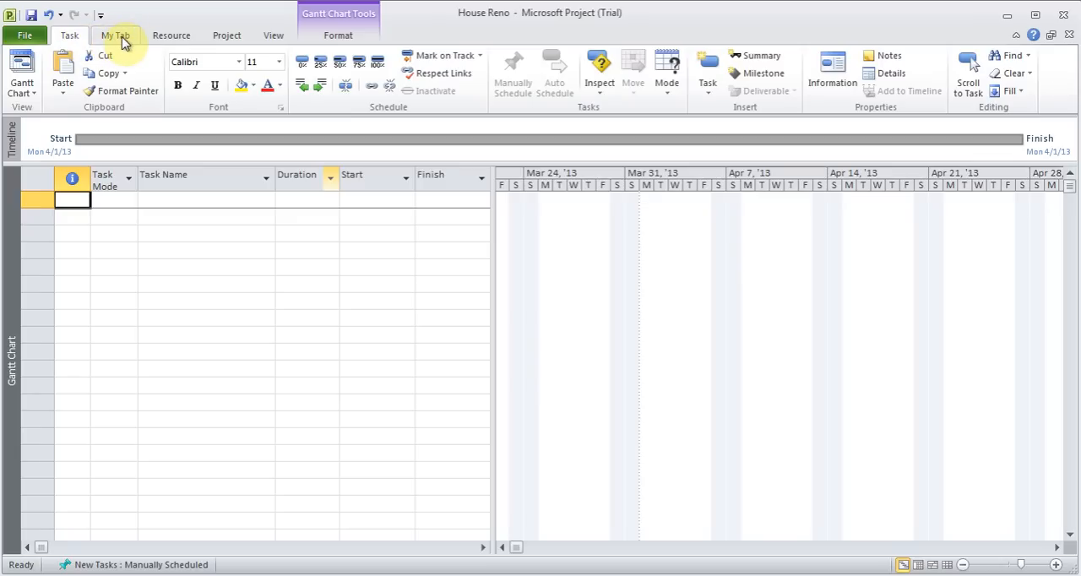
left_click(111, 37)
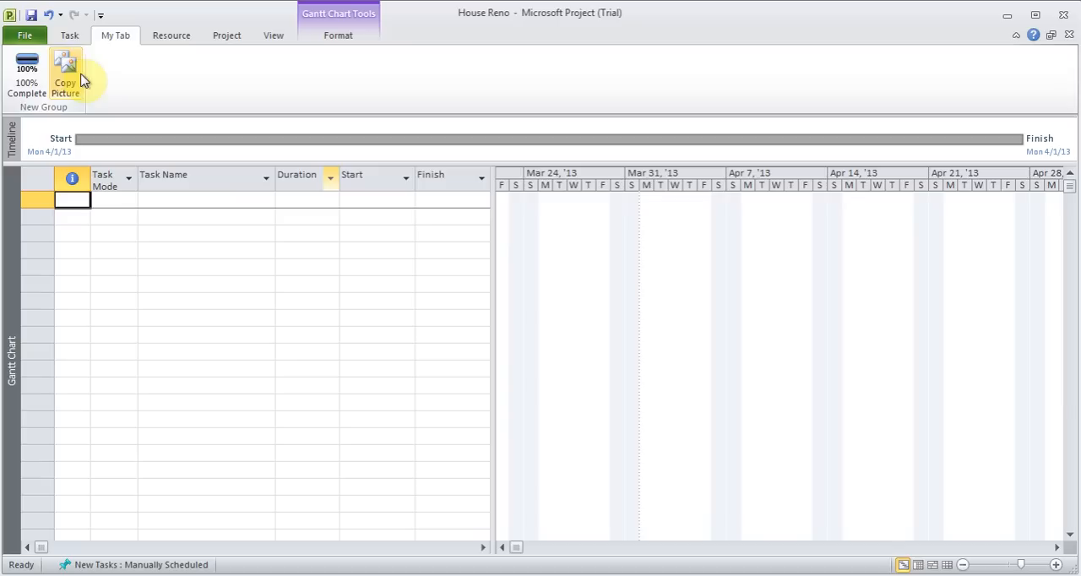
left_click(71, 38)
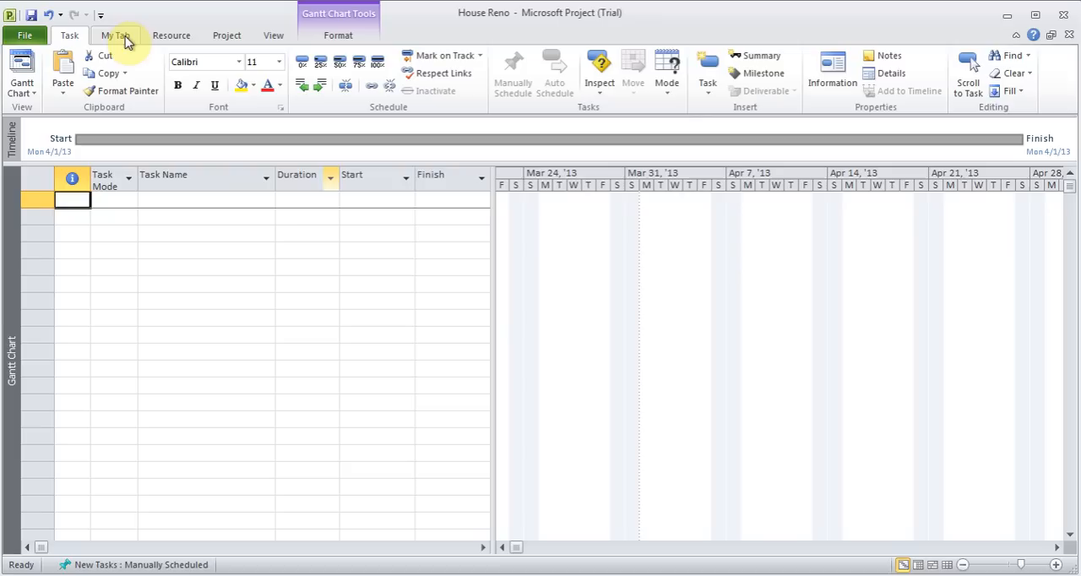
left_click(30, 38)
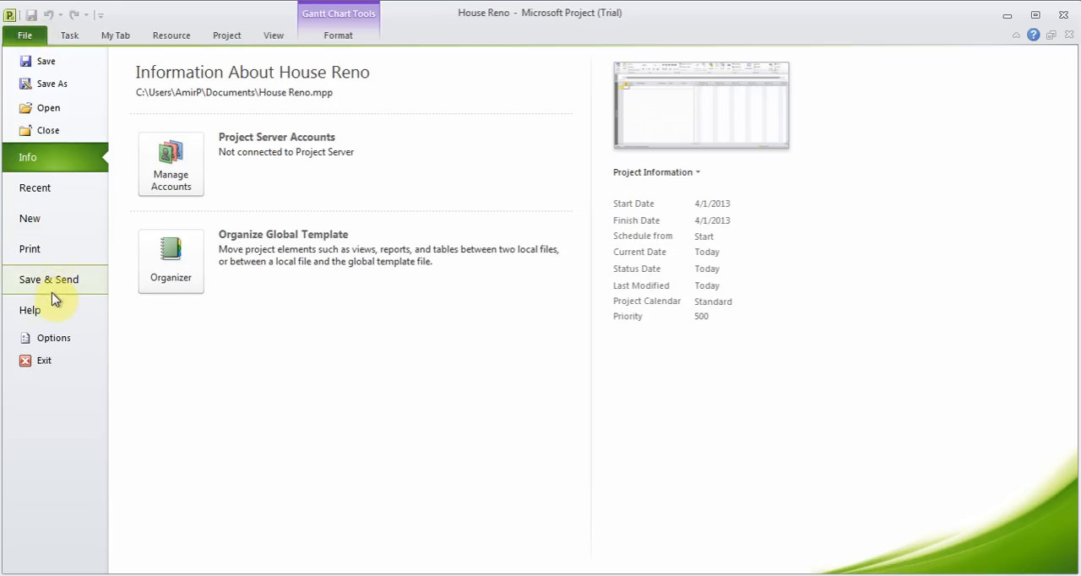
left_click(56, 338)
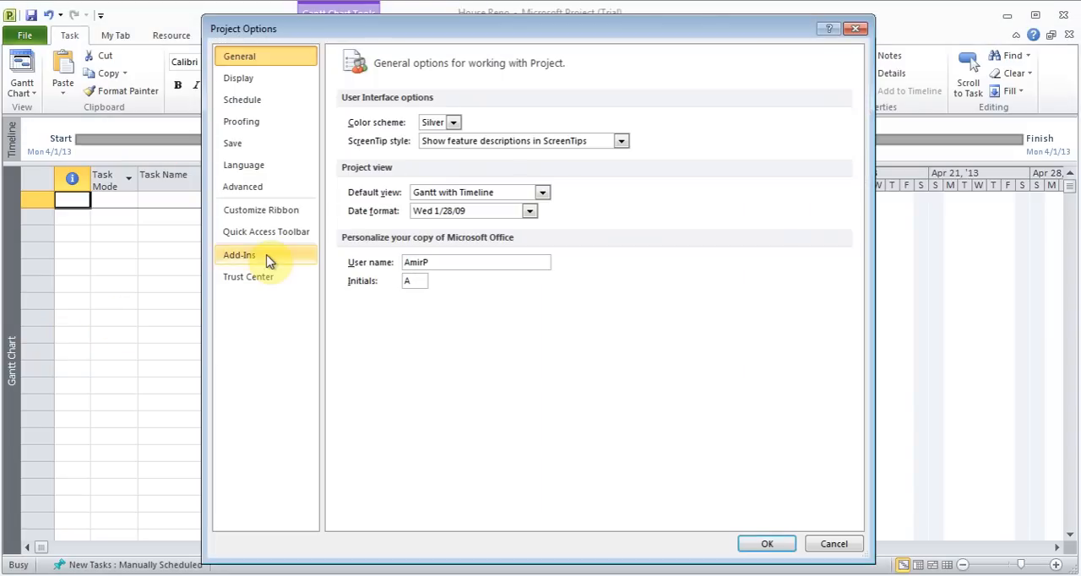
left_click(287, 216)
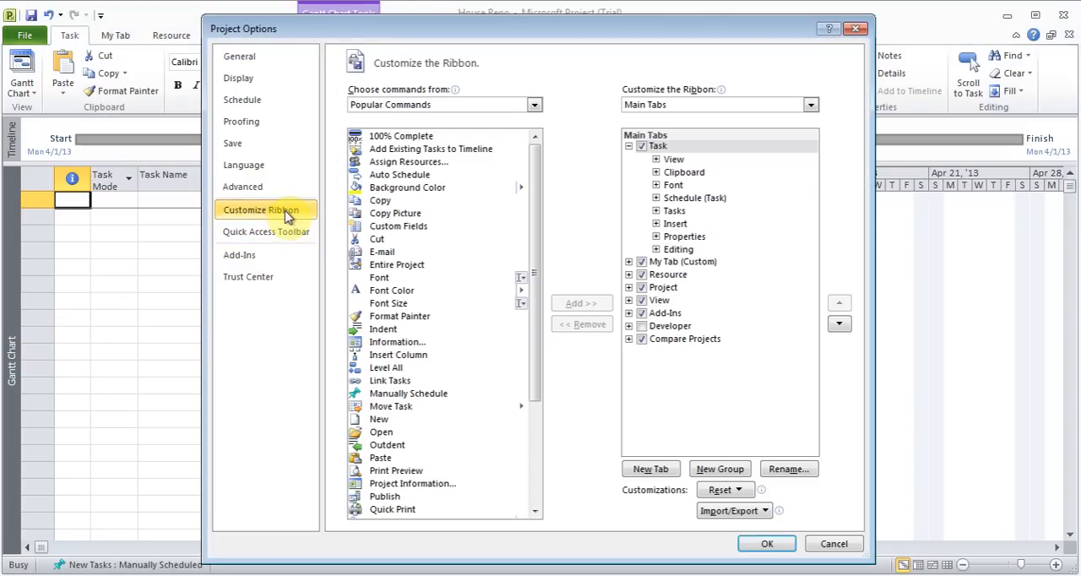
left_click(659, 474)
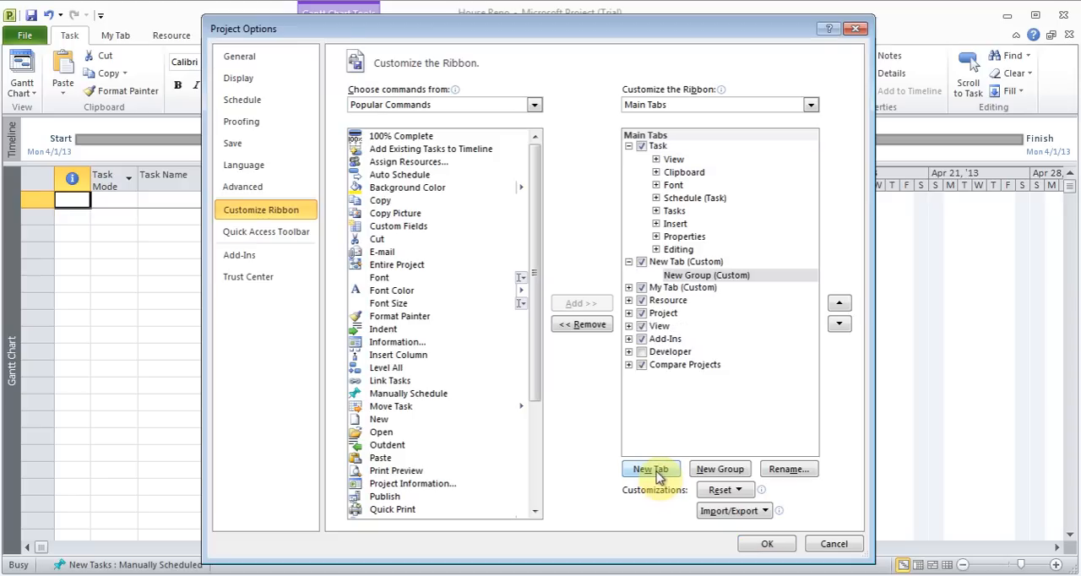
left_click(688, 263)
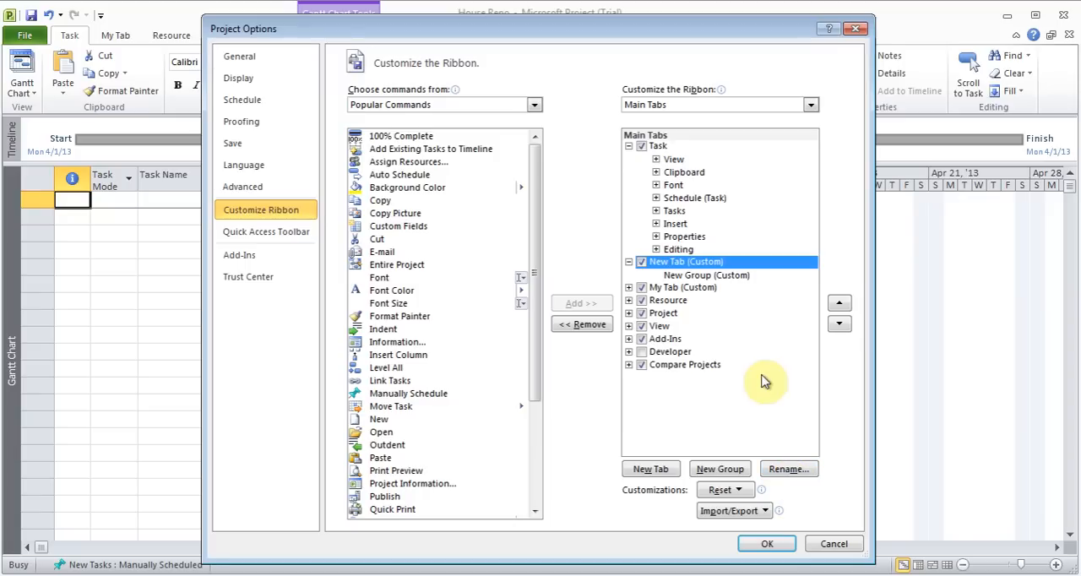
left_click(706, 276)
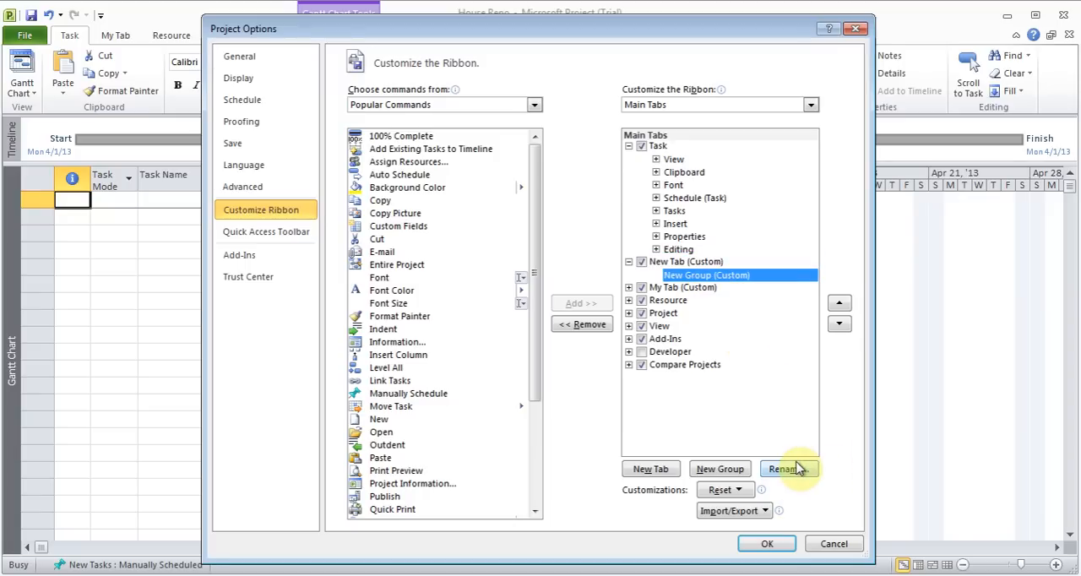
Add the Copy Picture command to the new custom group, and list all commands available for the ribbon
left_click(383, 216)
left_click_drag(383, 216, 716, 284)
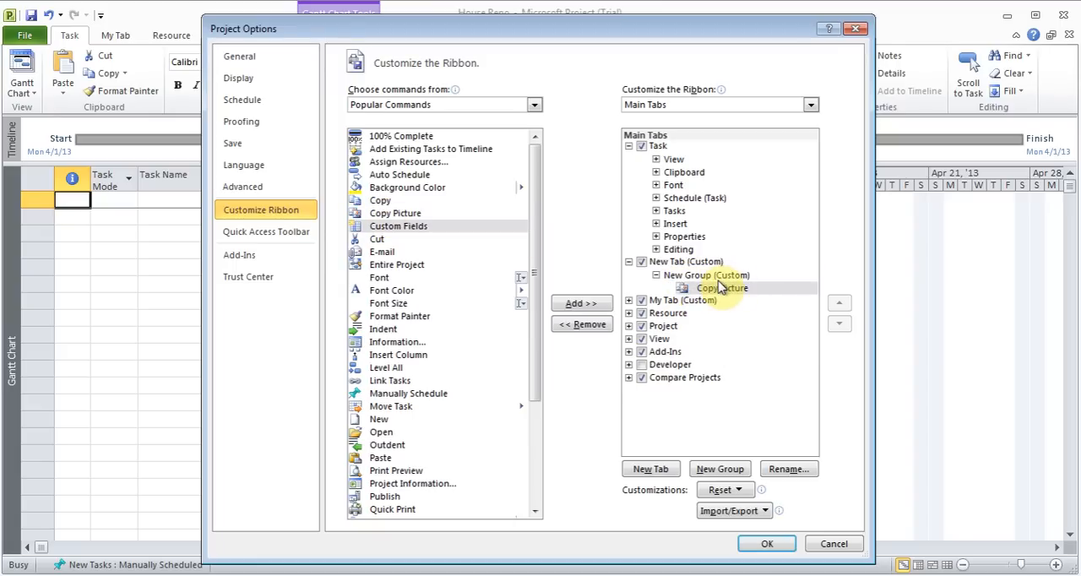
left_click(534, 107)
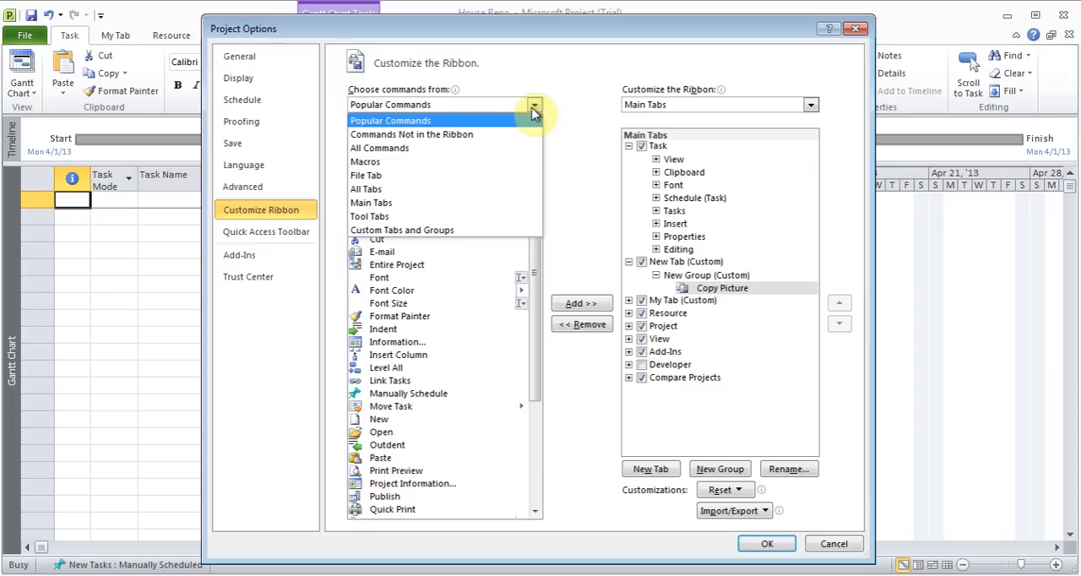
left_click(421, 149)
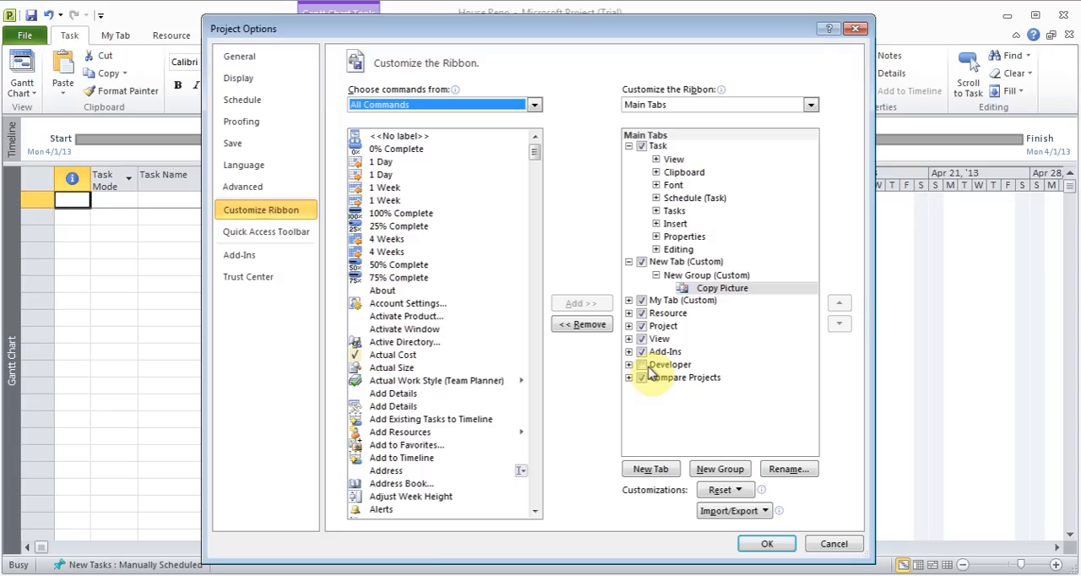
Reset all ribbon customizations and apply the ribbon options
left_click(747, 495)
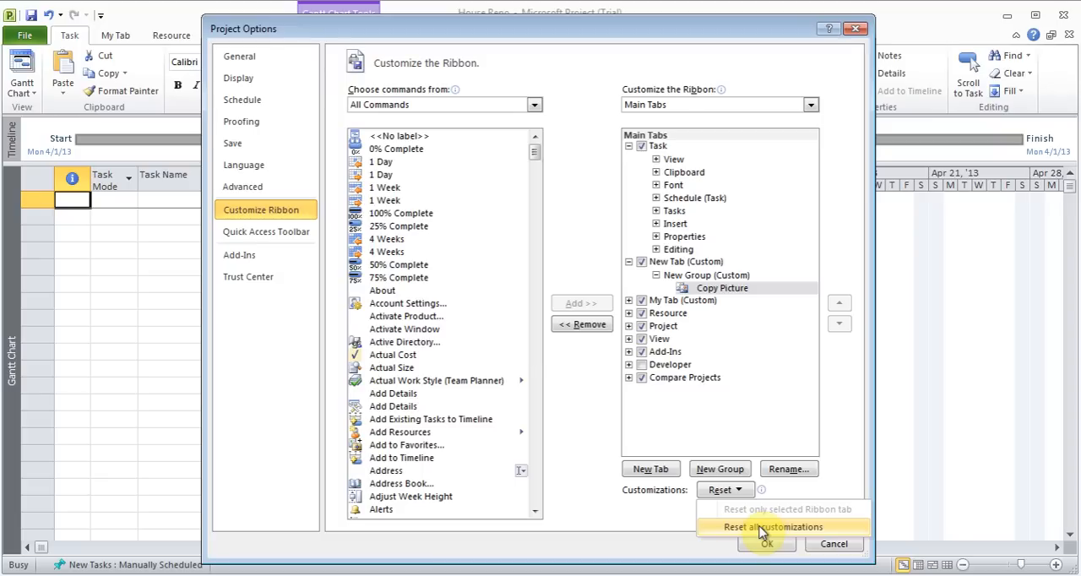
left_click(764, 527)
left_click(513, 326)
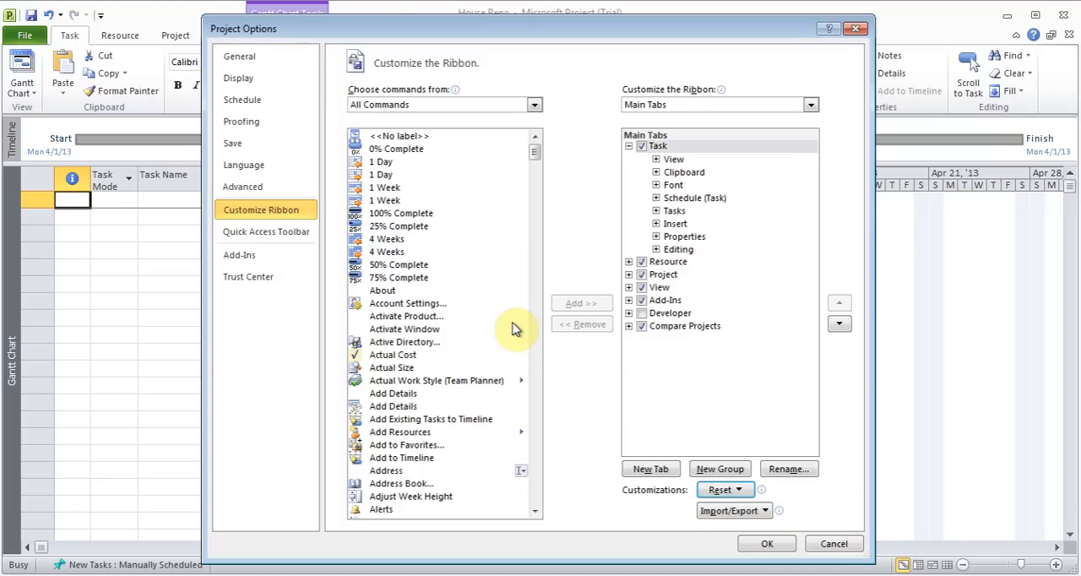
left_click(767, 546)
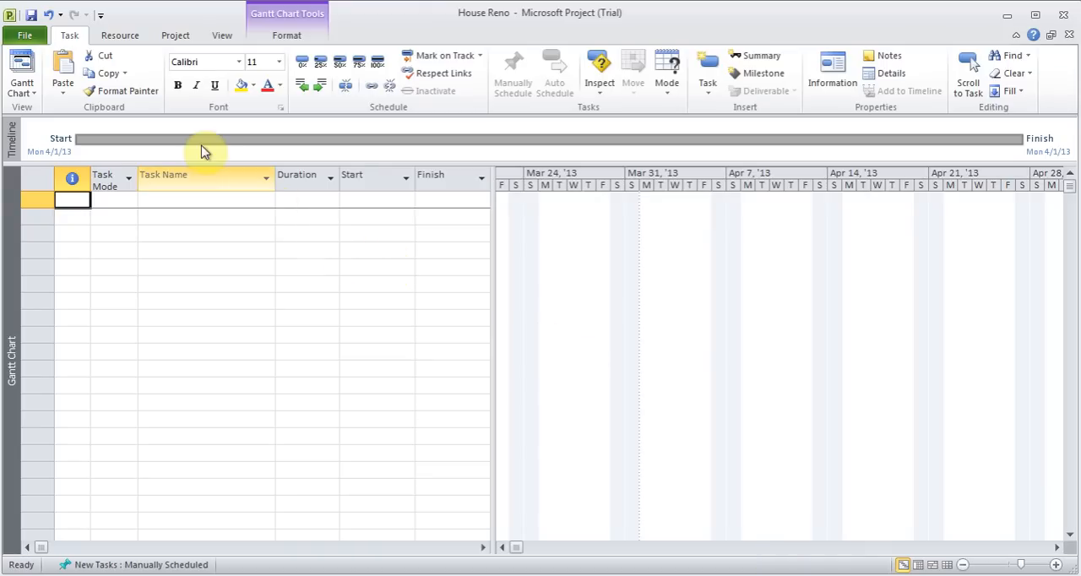
Review the project save options, including file format, default location and auto-save, and close the options
left_click(41, 38)
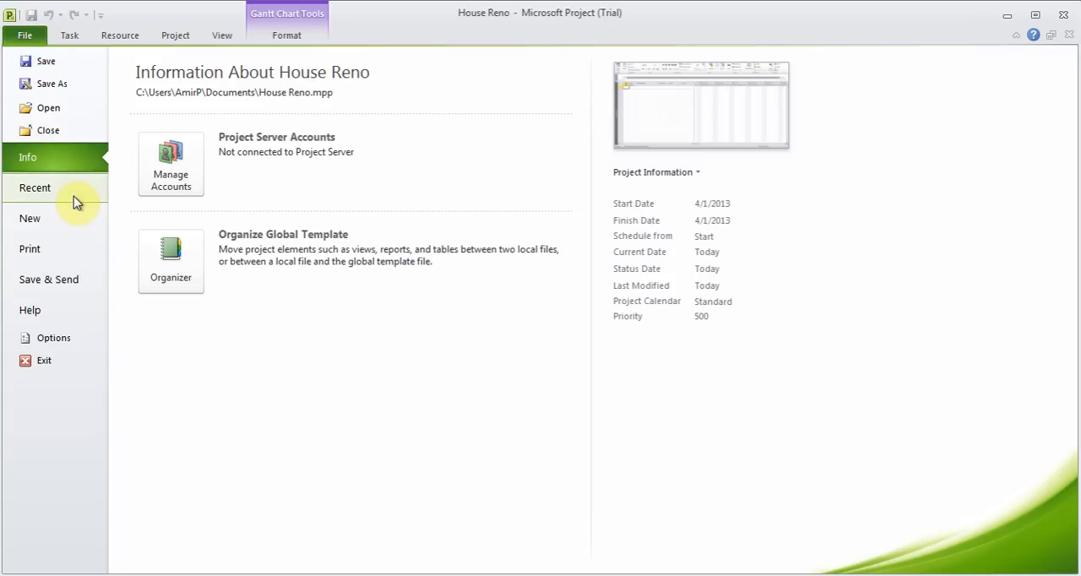
left_click(52, 337)
left_click(255, 144)
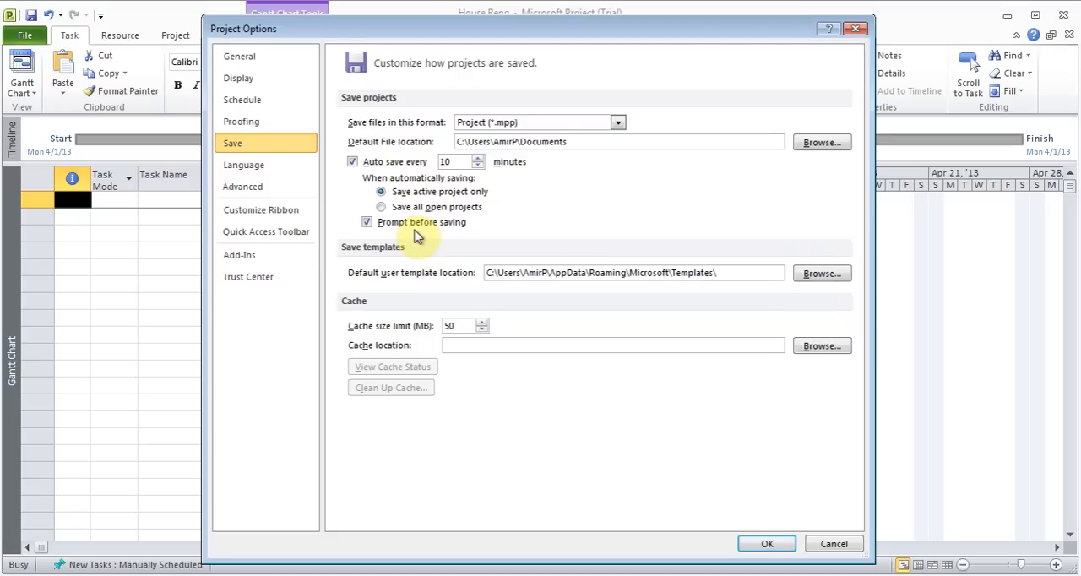
left_click(764, 546)
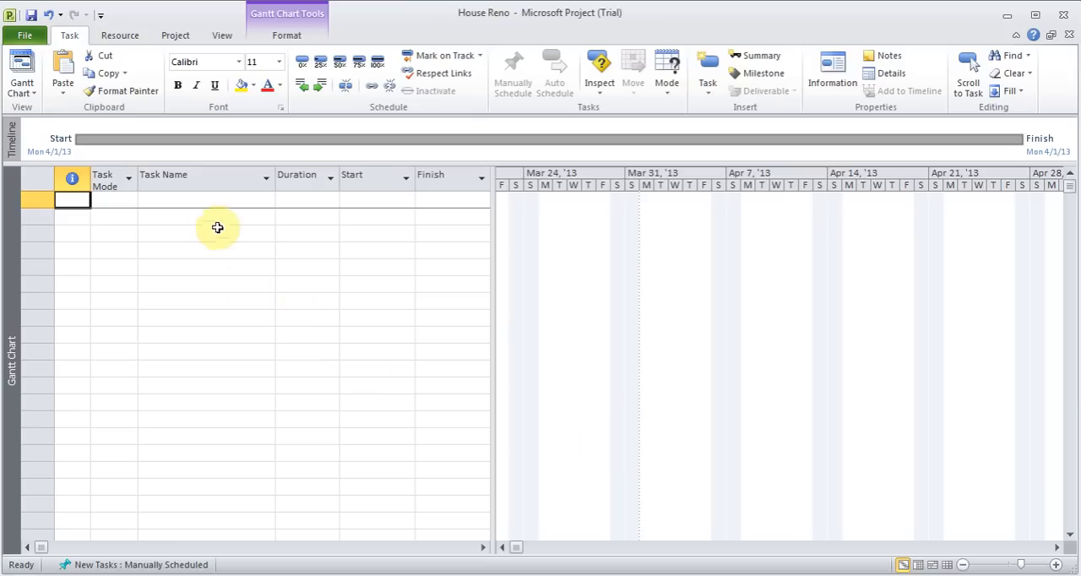
Enter a first task named "Move things to garage" with a duration of 0.5 days
left_click(201, 201)
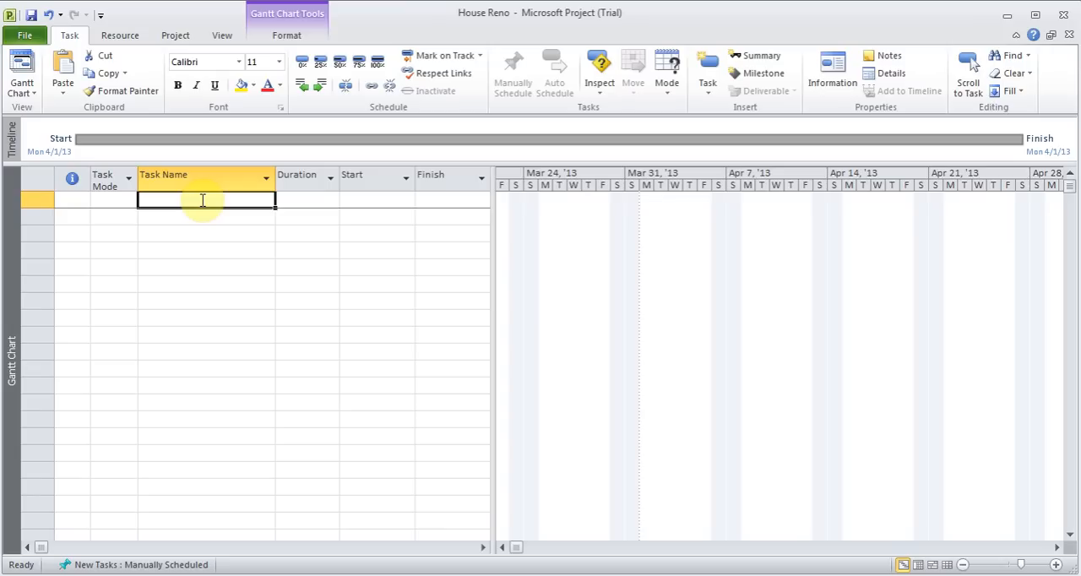
type("Move thing")
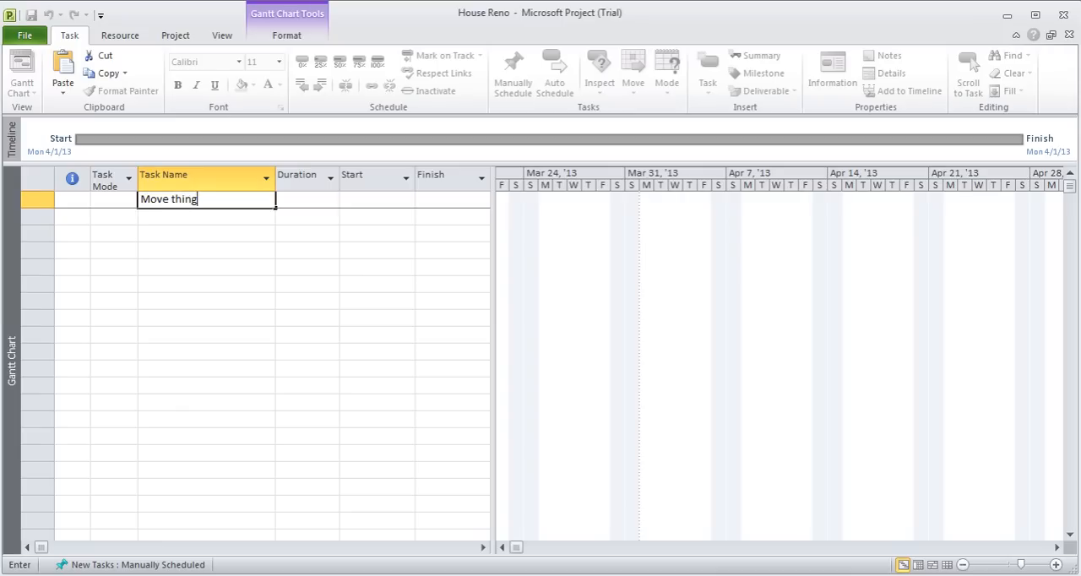
type("s to garage")
key("Tab")
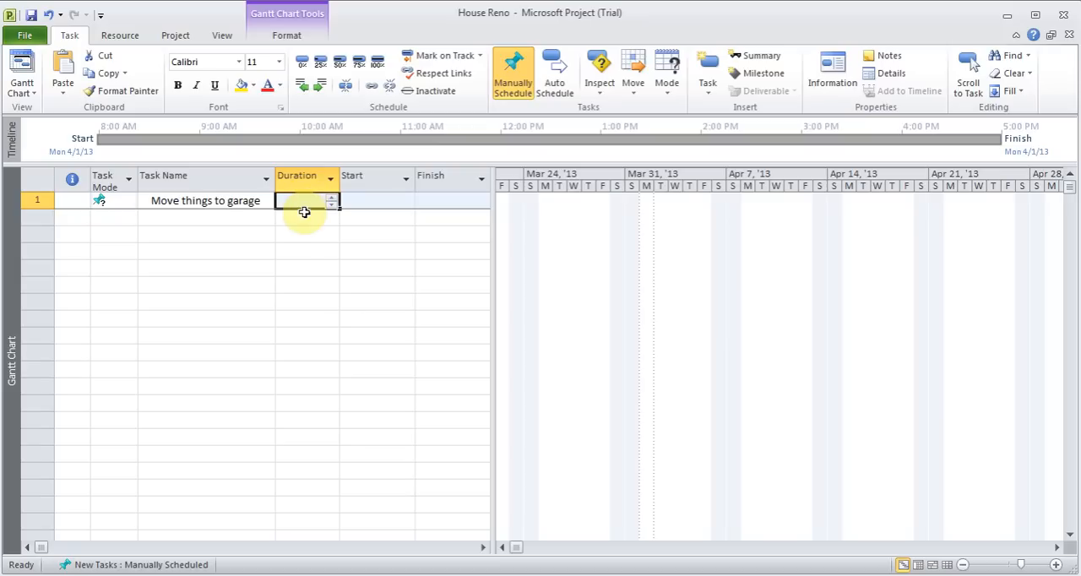
type("0.5d")
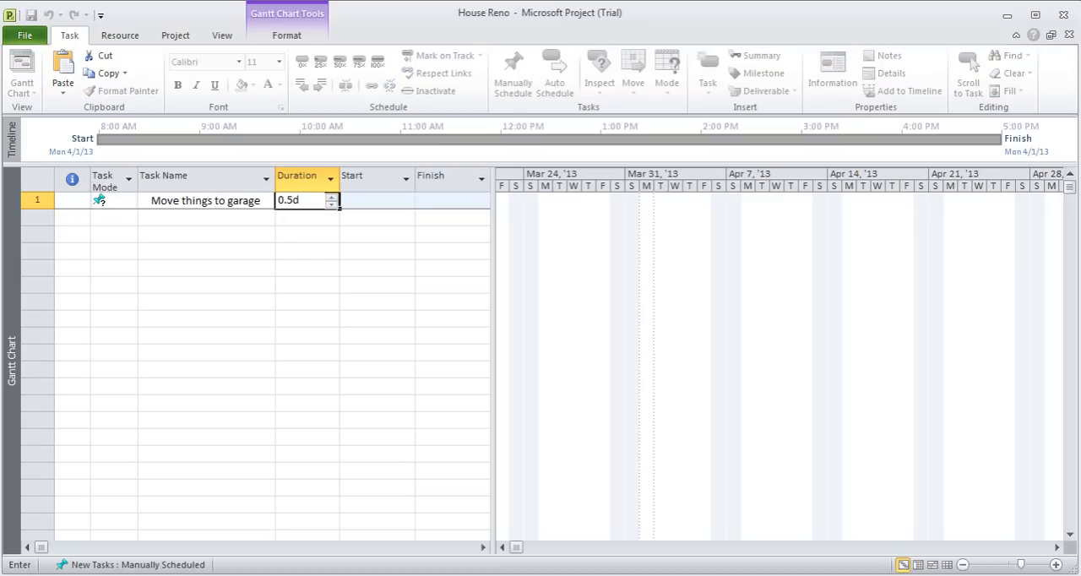
key("Tab")
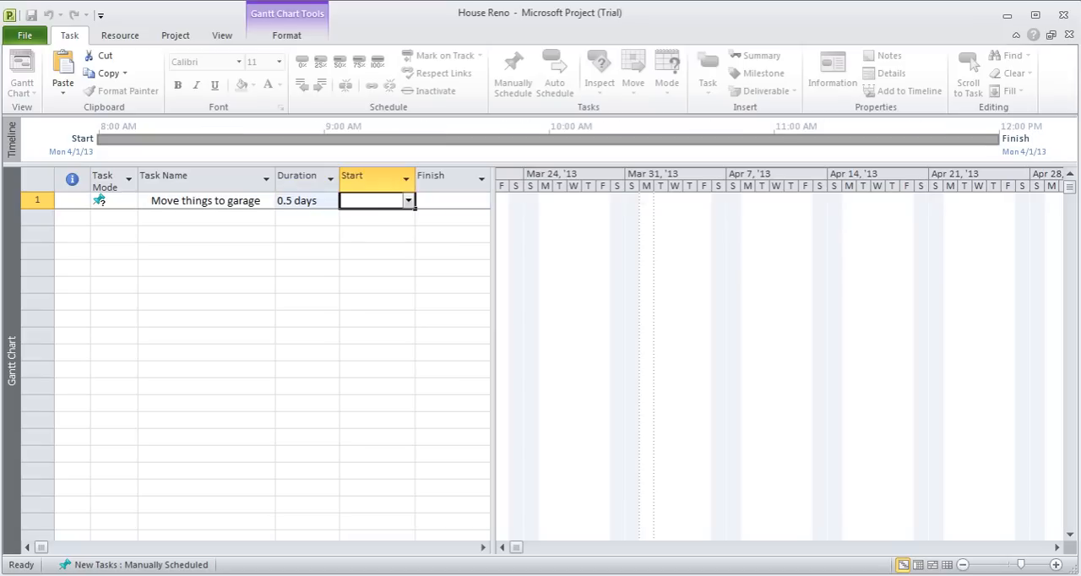
Set the duration of the "Move things to garage" task to 1 day
key("shift+Tab")
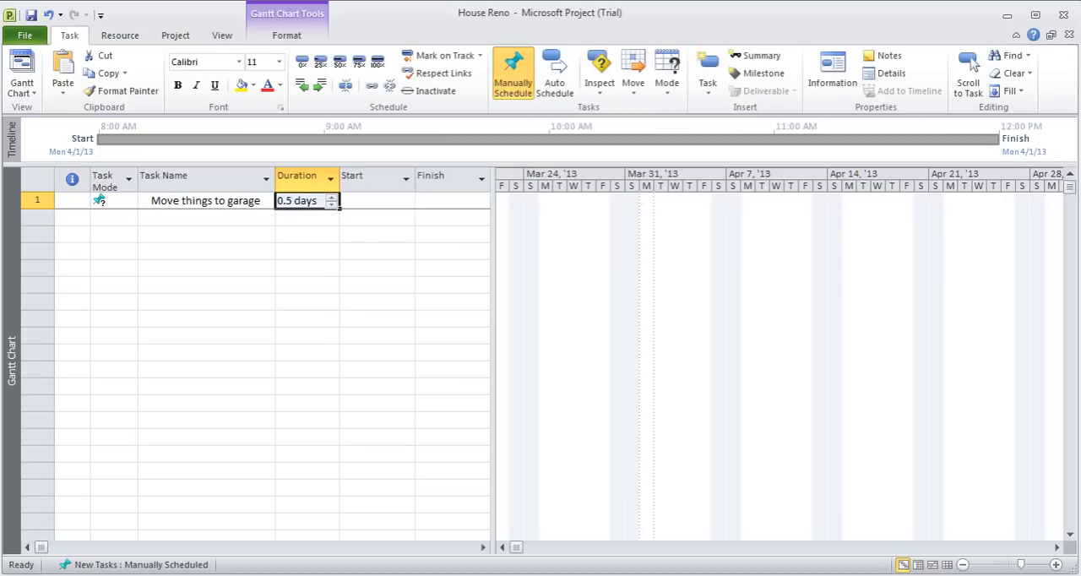
type("1")
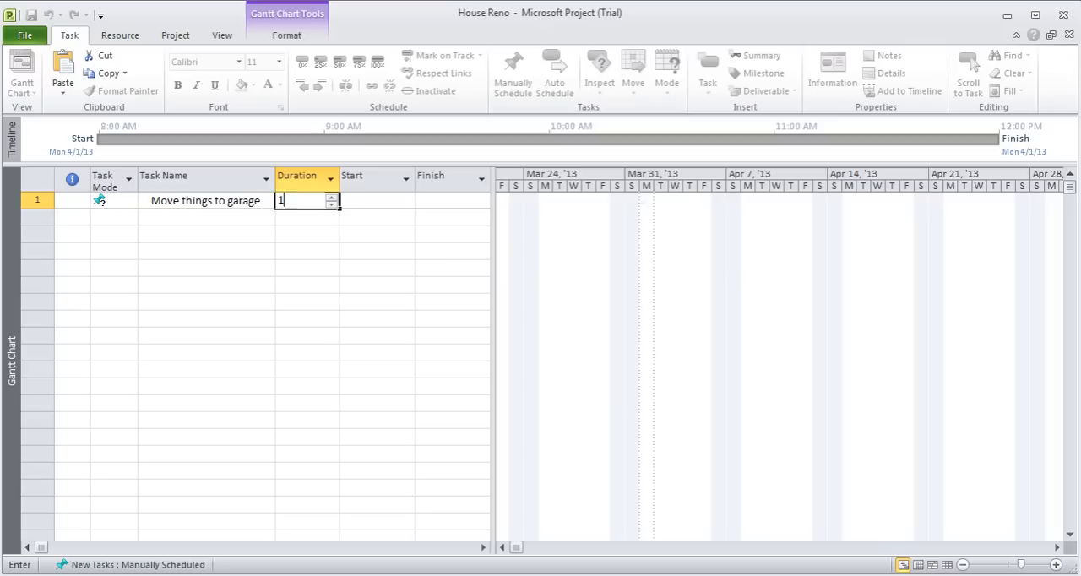
key("Return")
key("Up")
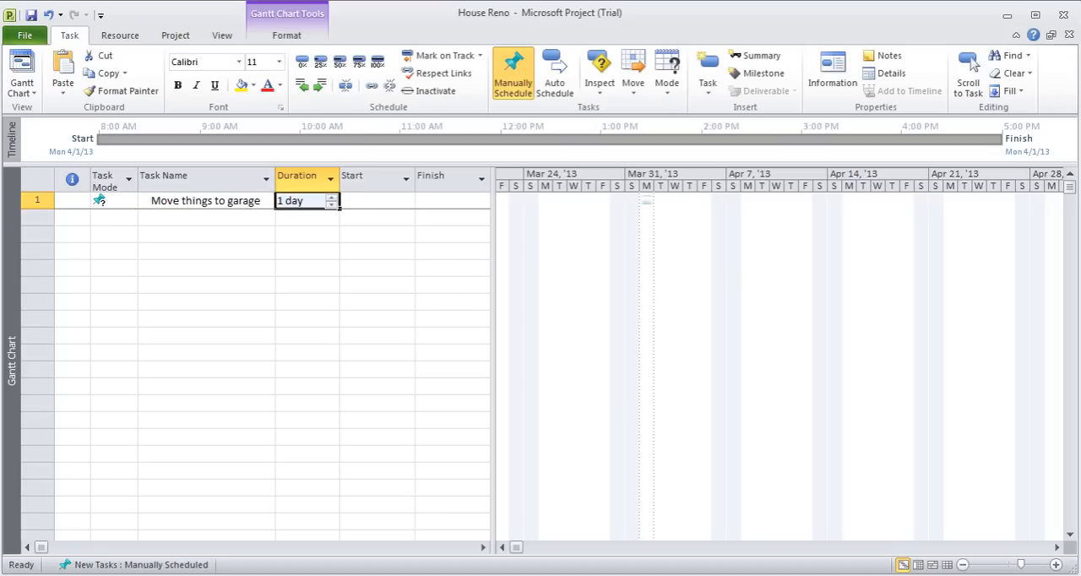
Try durations of 1 hour, 1 month and 1 minute for the "Move things to garage" task
type("1h")
key("Return")
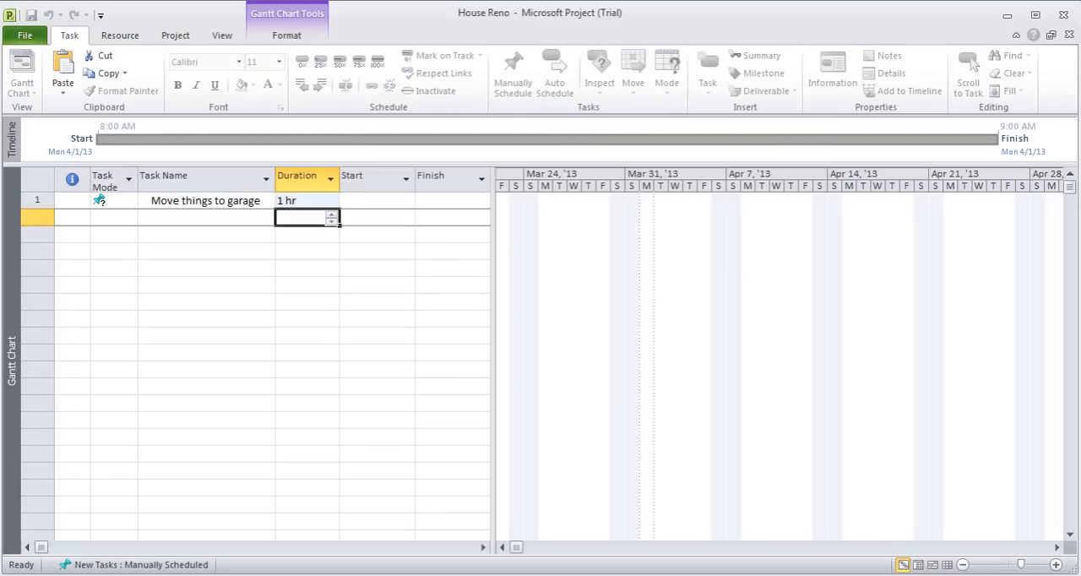
key("Up")
type("1m0")
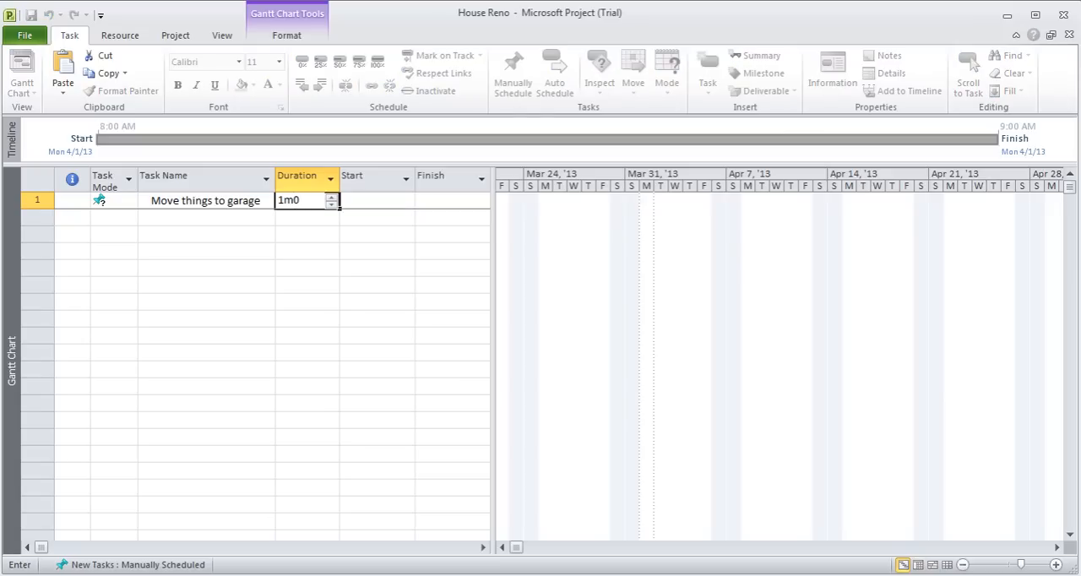
key("BackSpace")
type("o")
key("Return")
key("Up")
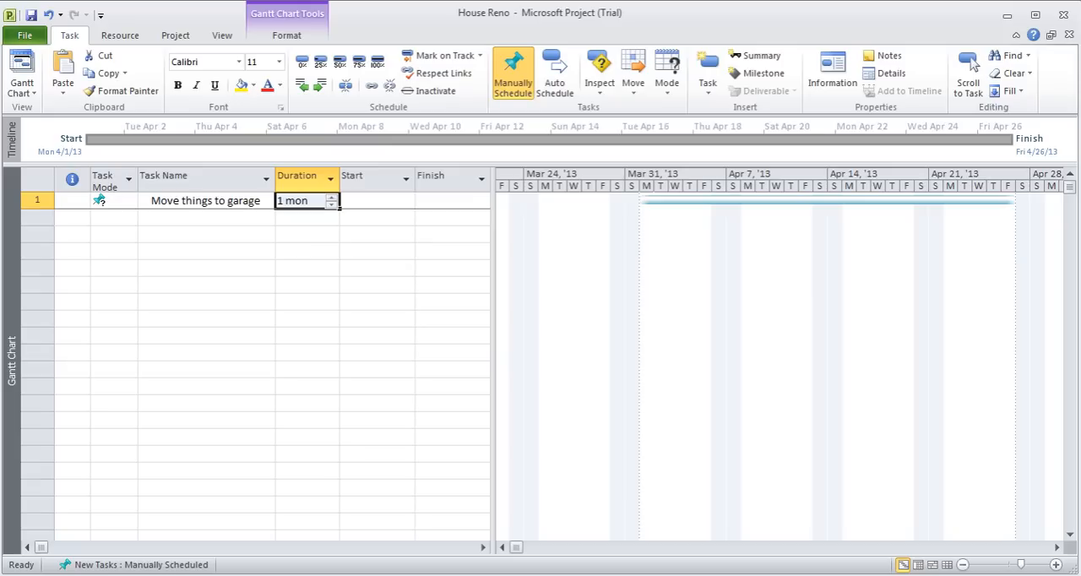
type("1m")
key("Return")
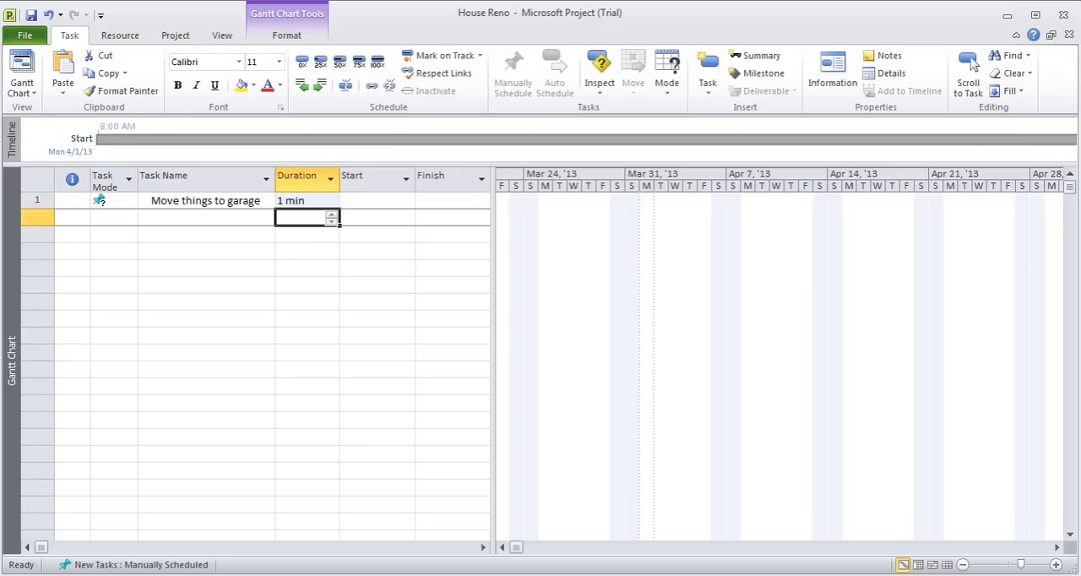
Set the duration of the "Move things to garage" task to 0.5 days
key("Up")
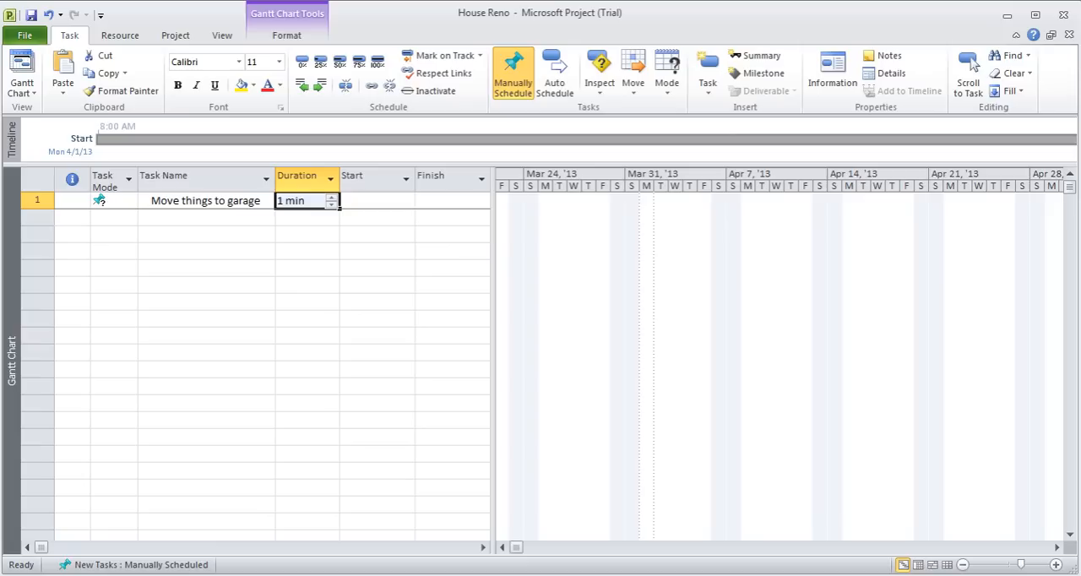
type("0.5d")
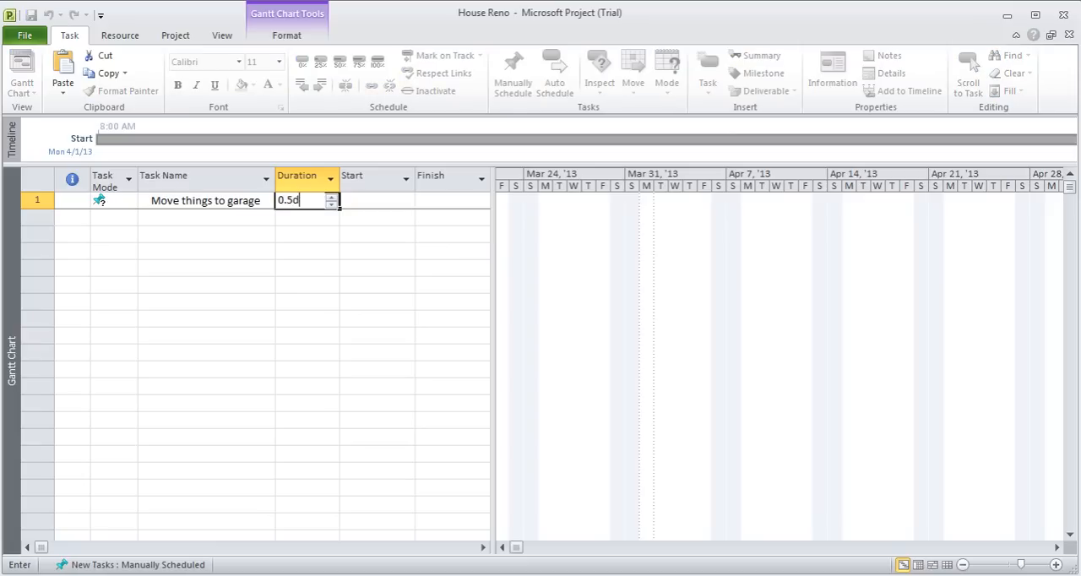
key("Return")
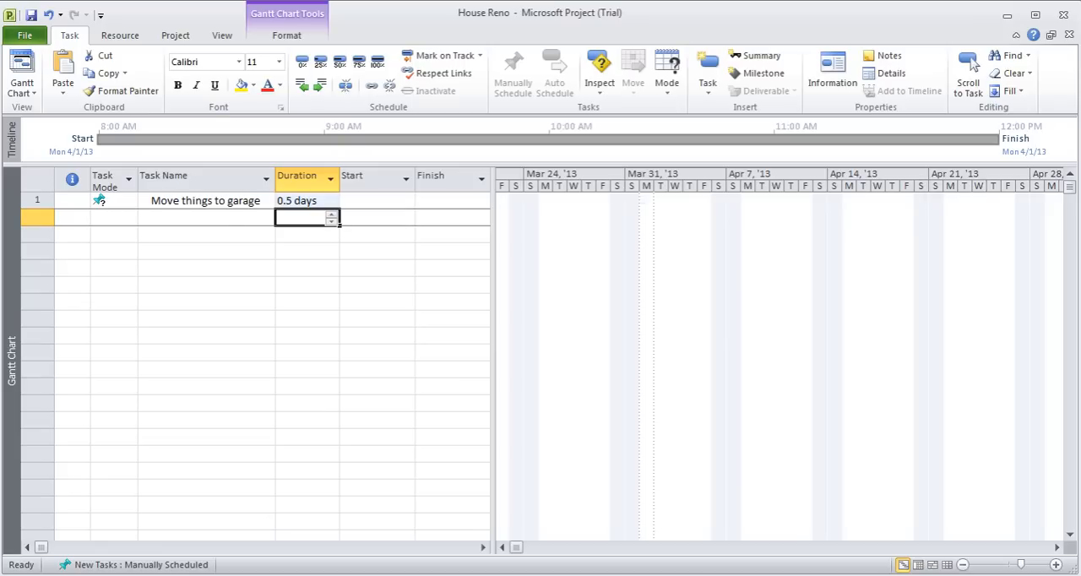
Switch the "Move things to garage" task from manual to automatic scheduling
left_click(113, 202)
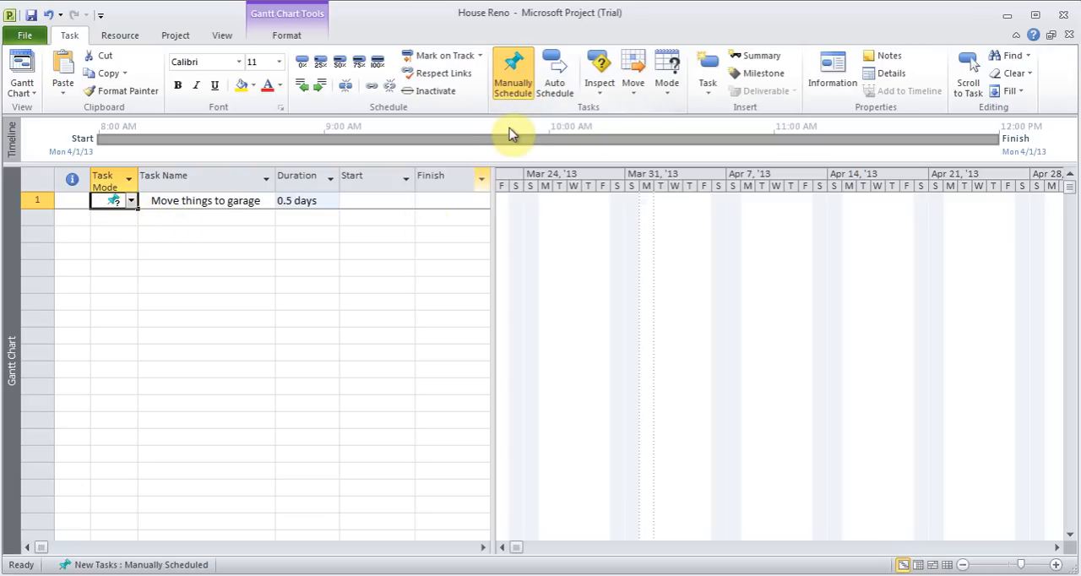
left_click(559, 78)
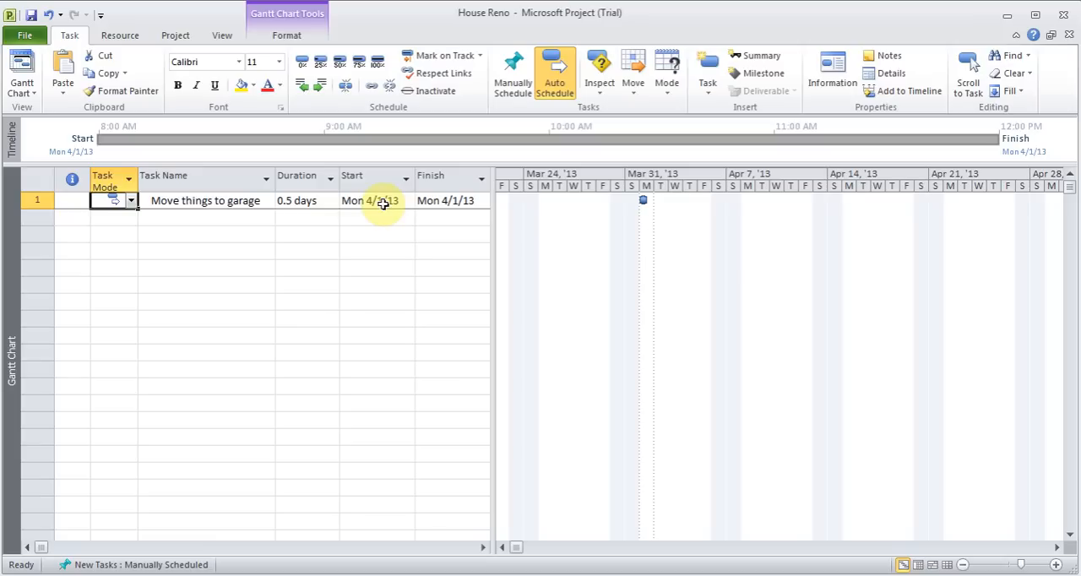
left_click(175, 35)
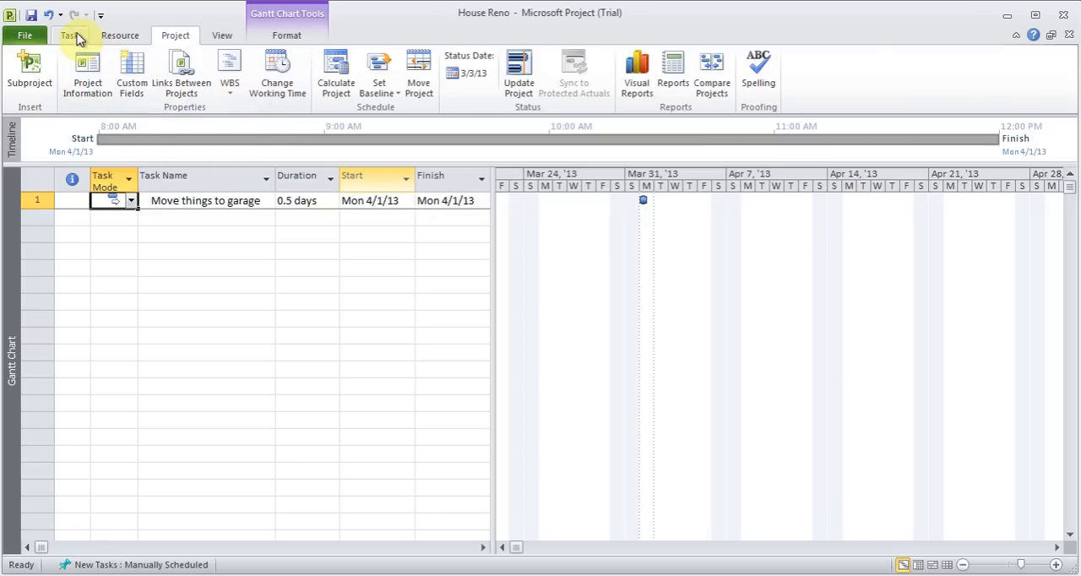
left_click(72, 36)
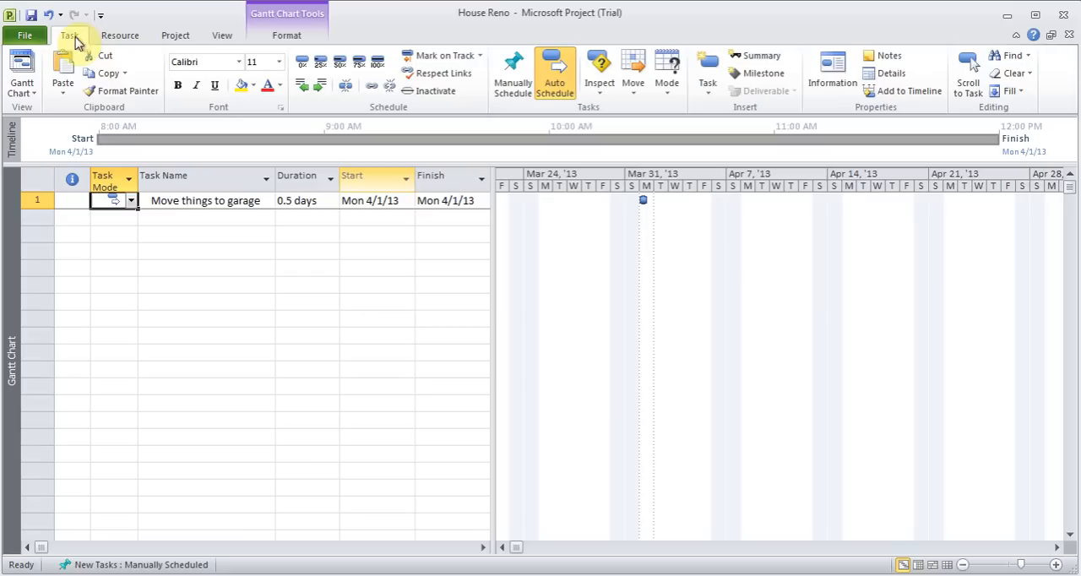
Add a second task named "Measure the Floor" with a duration of 3 hours
left_click(198, 219)
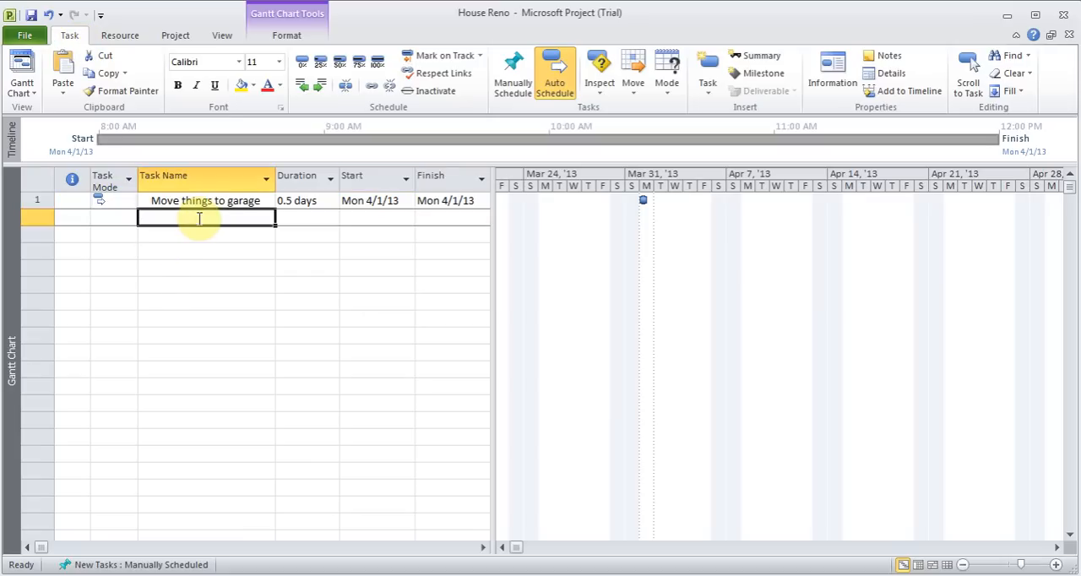
type("Meas")
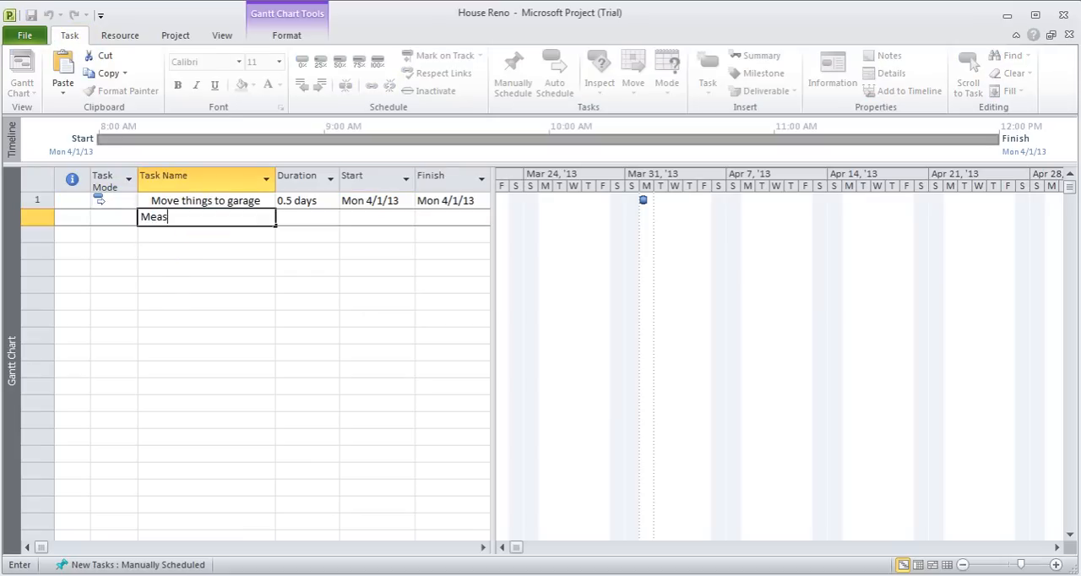
type("ure the Floor")
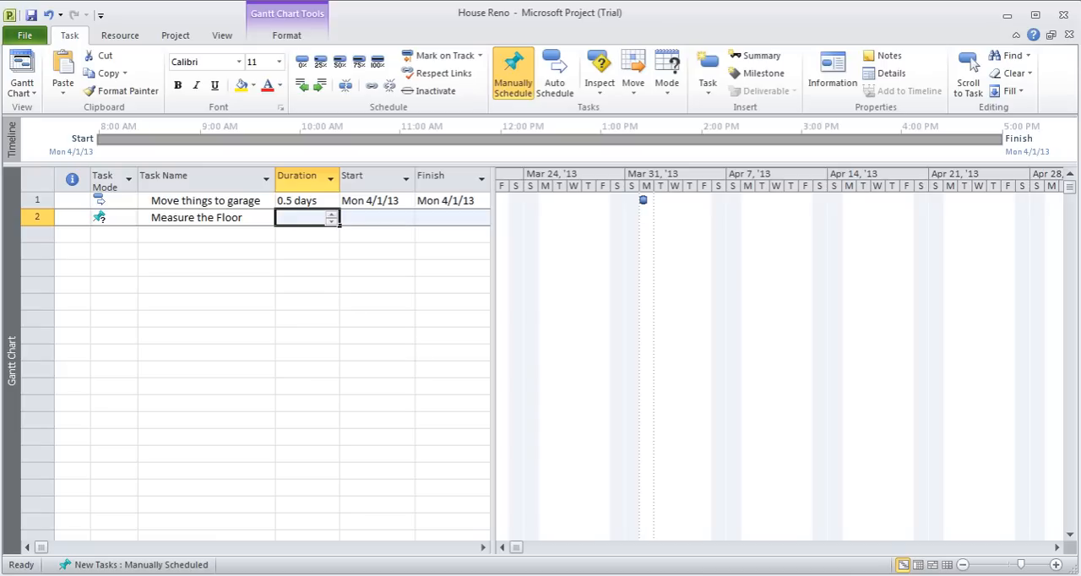
type("3h")
key("Tab")
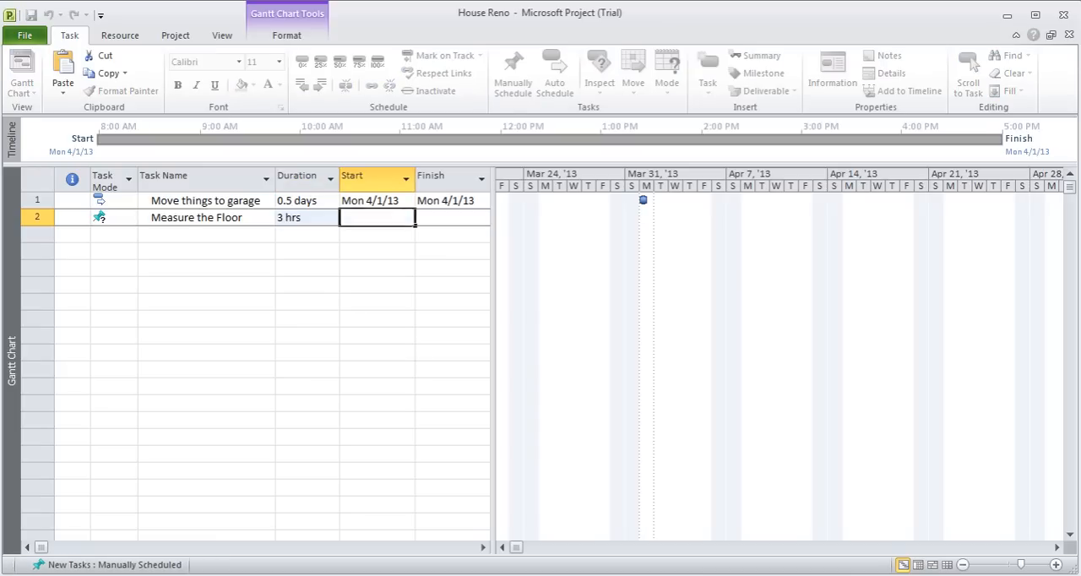
Switch the "Measure the Floor" task to automatic scheduling
left_click(110, 202)
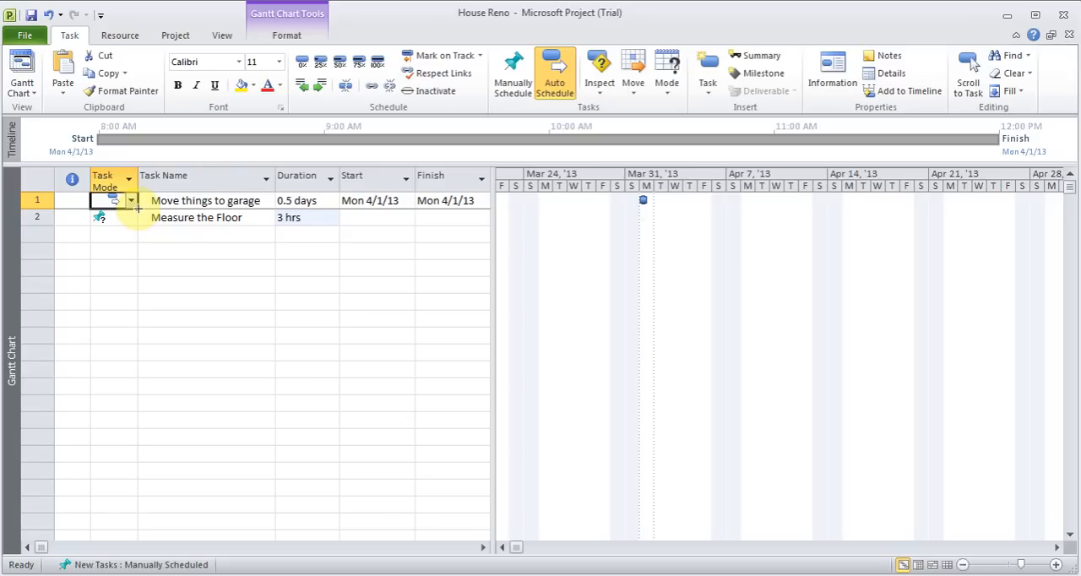
left_click(110, 218)
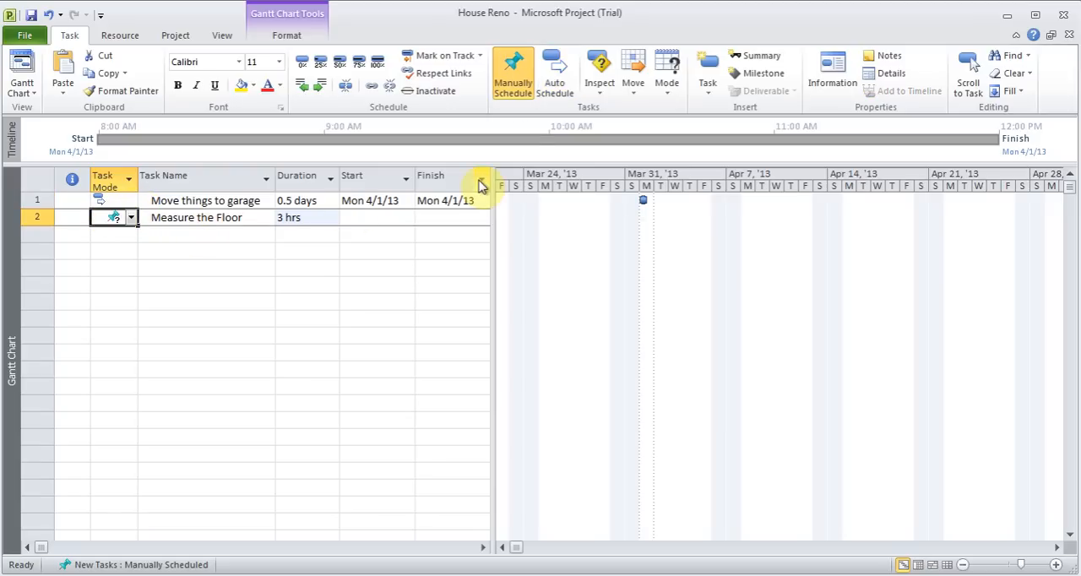
left_click(554, 74)
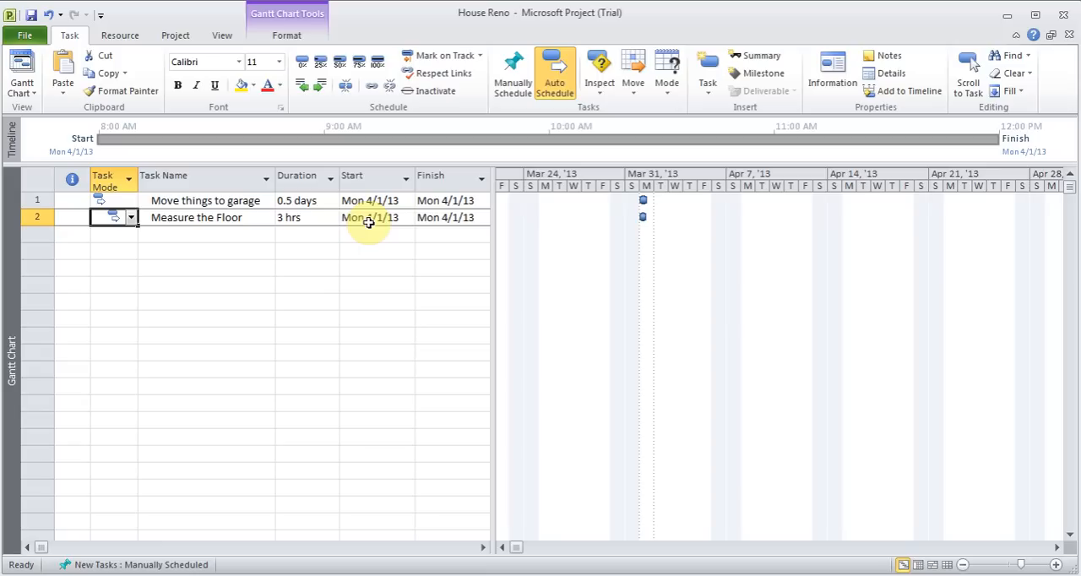
Add a third task named "Order Tiles" with a duration of 1 day
left_click(197, 232)
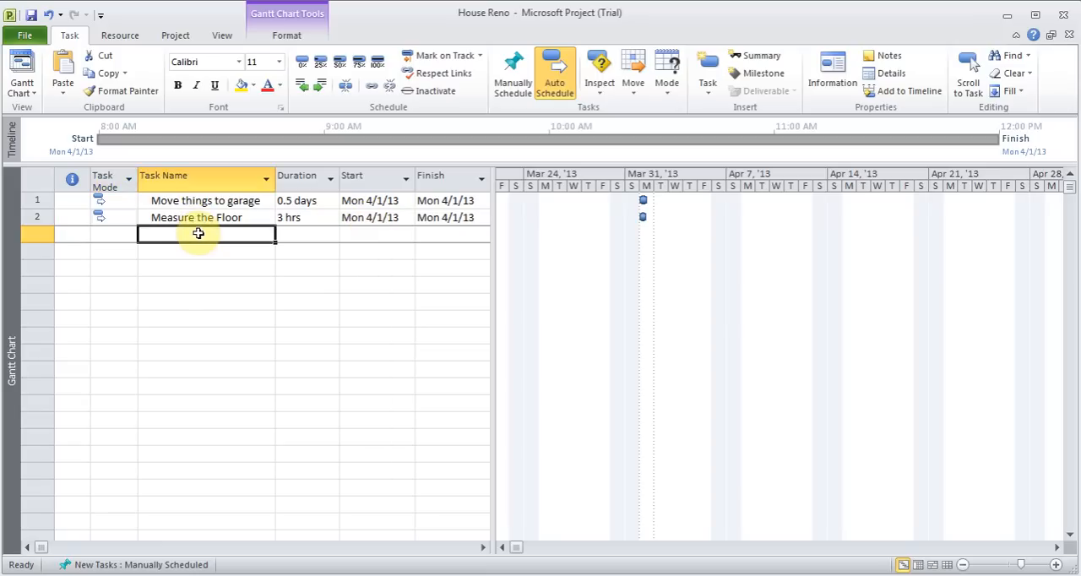
type("Ord")
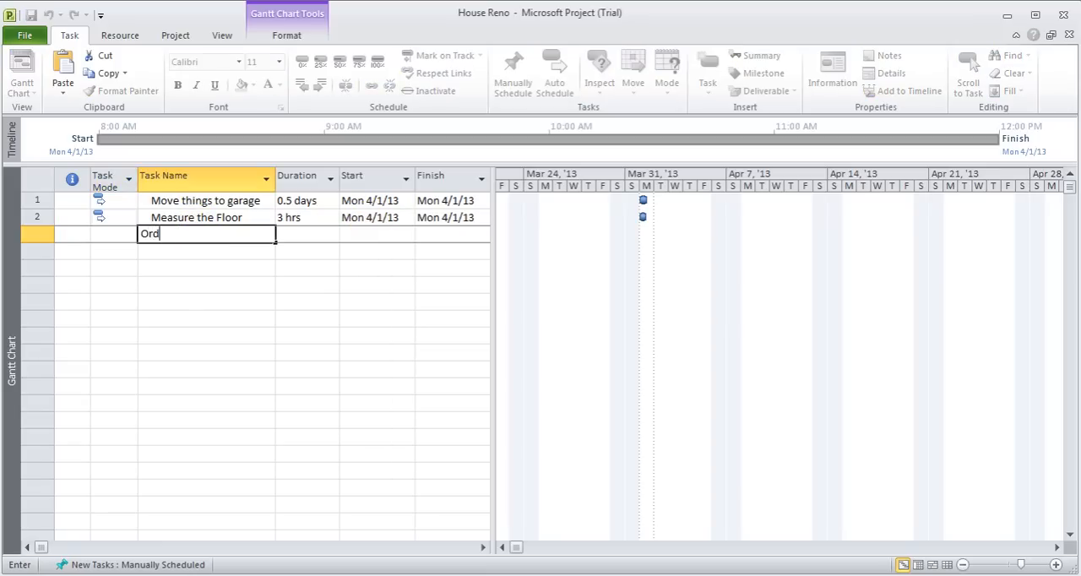
type("er Tiles")
key("Tab")
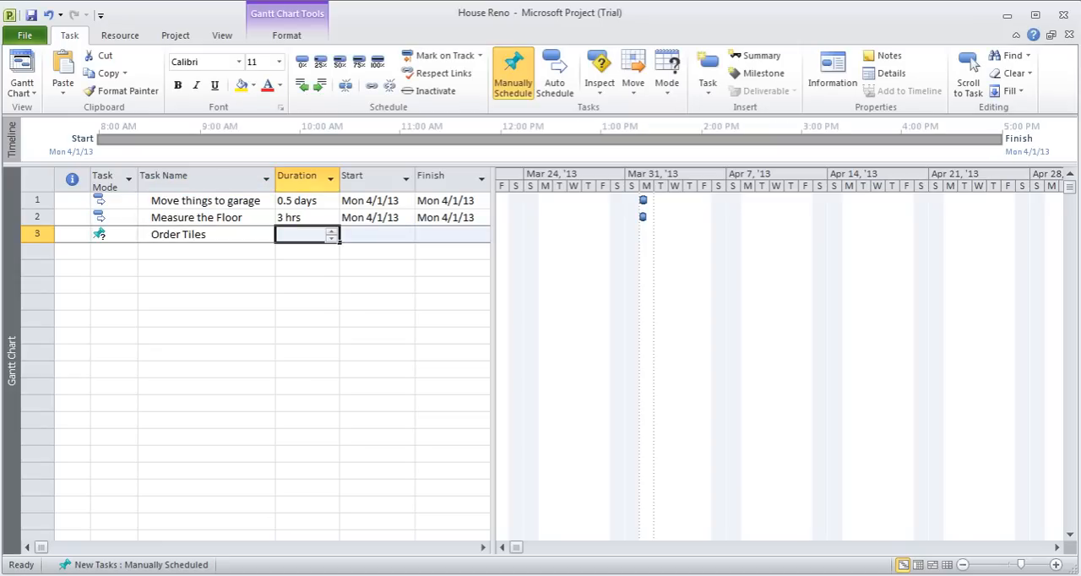
type("1d")
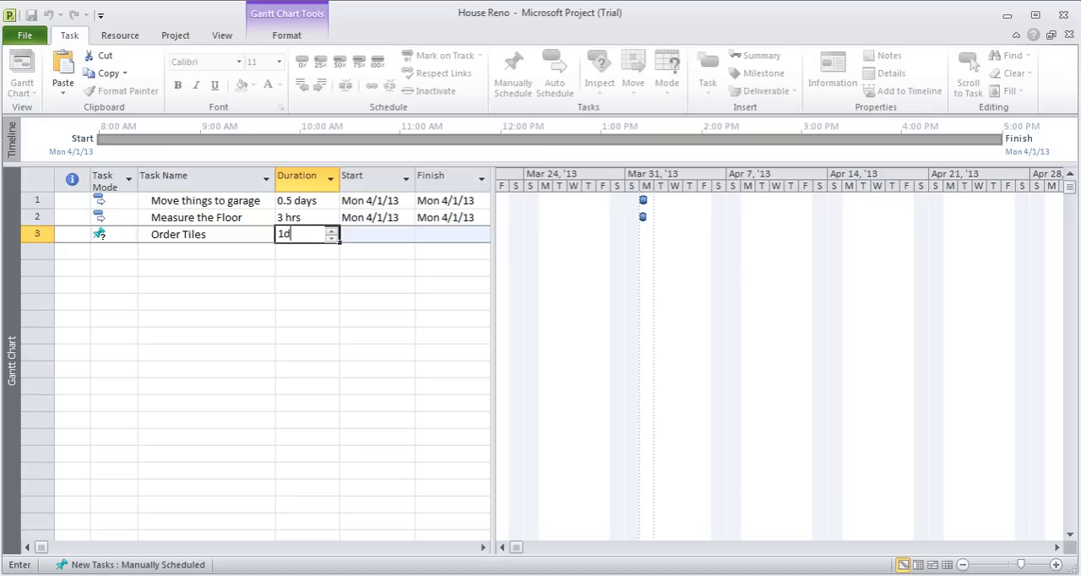
key("Return")
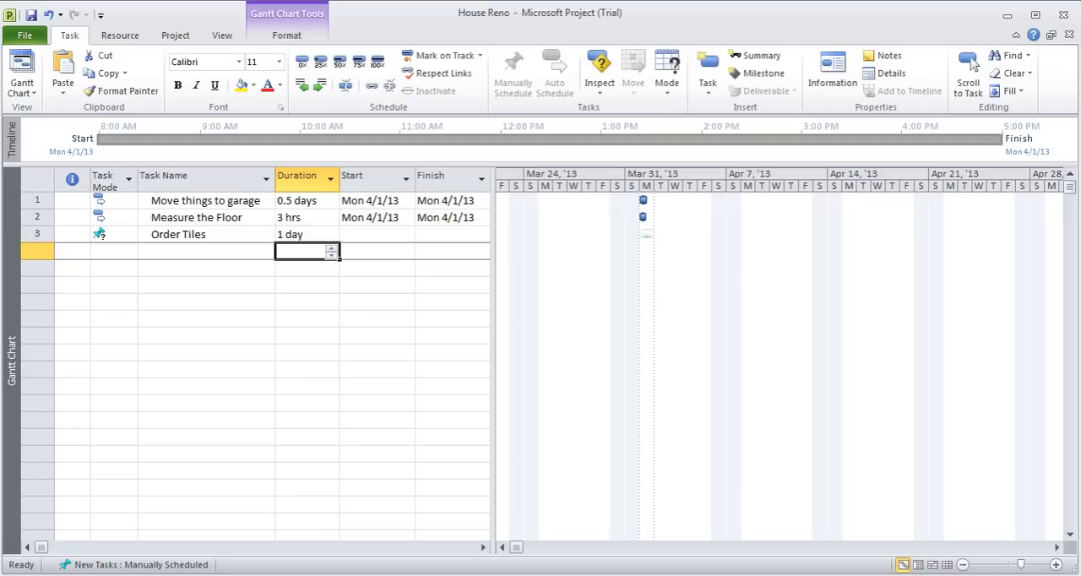
Switch the "Order Tiles" task to automatic scheduling
key("Left")
key("Left")
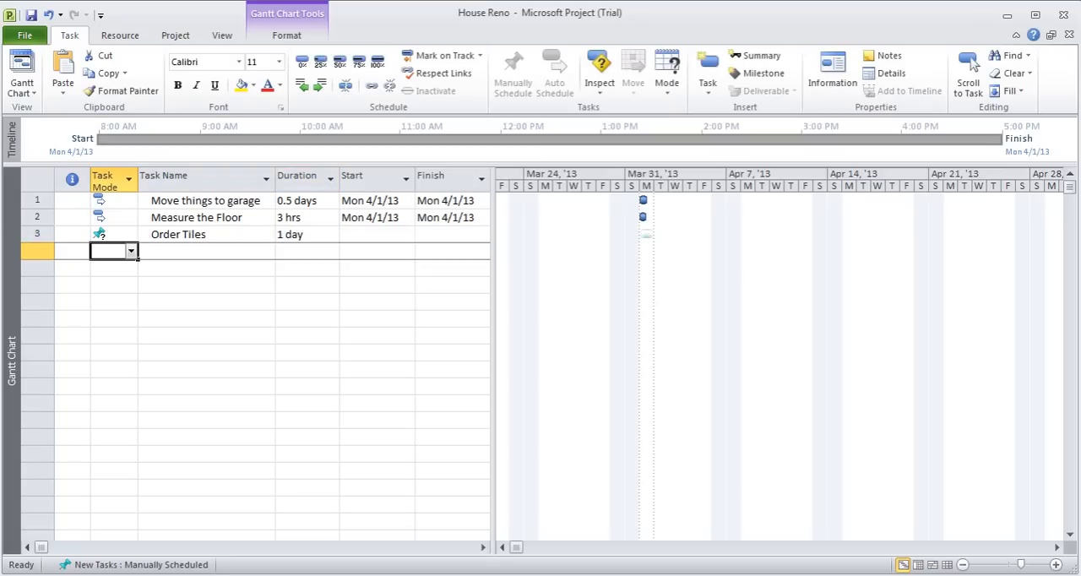
key("Up")
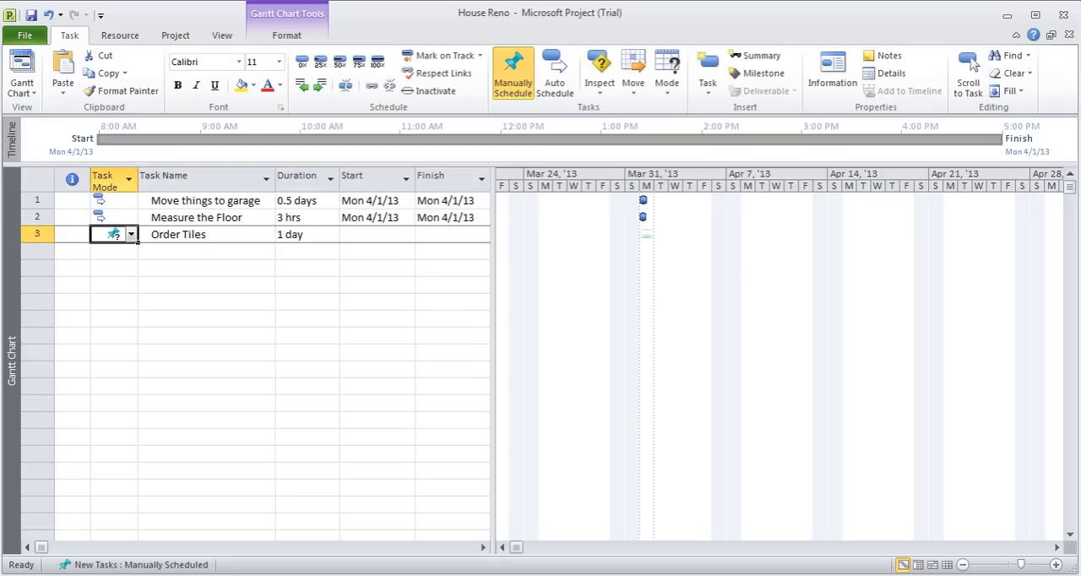
left_click(555, 76)
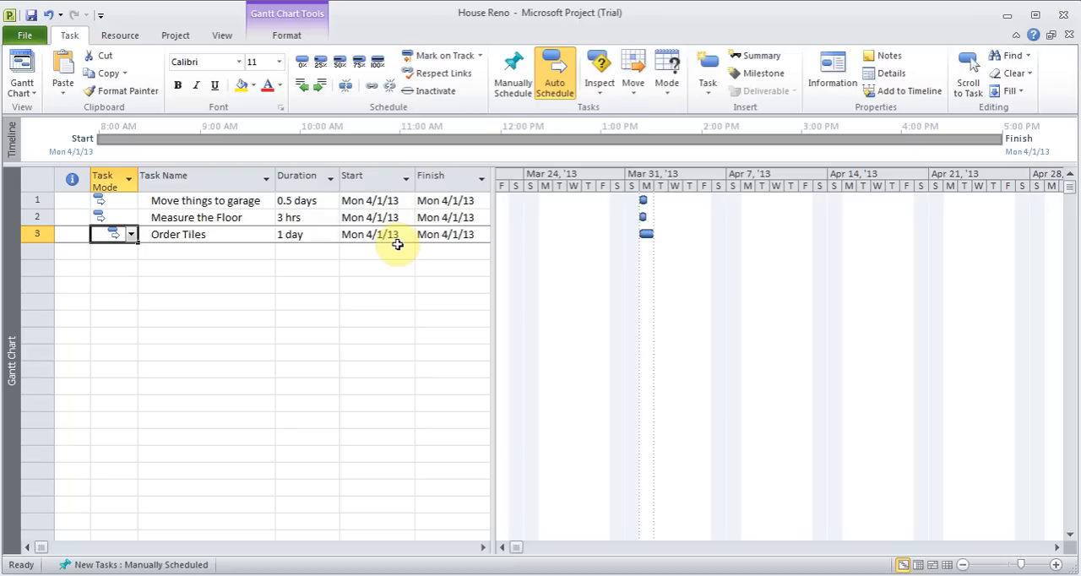
Paste the copied list of remaining tasks, from "Order Closets from IKEA" to the final "Clean up", below "Order Tiles"
left_click(195, 255)
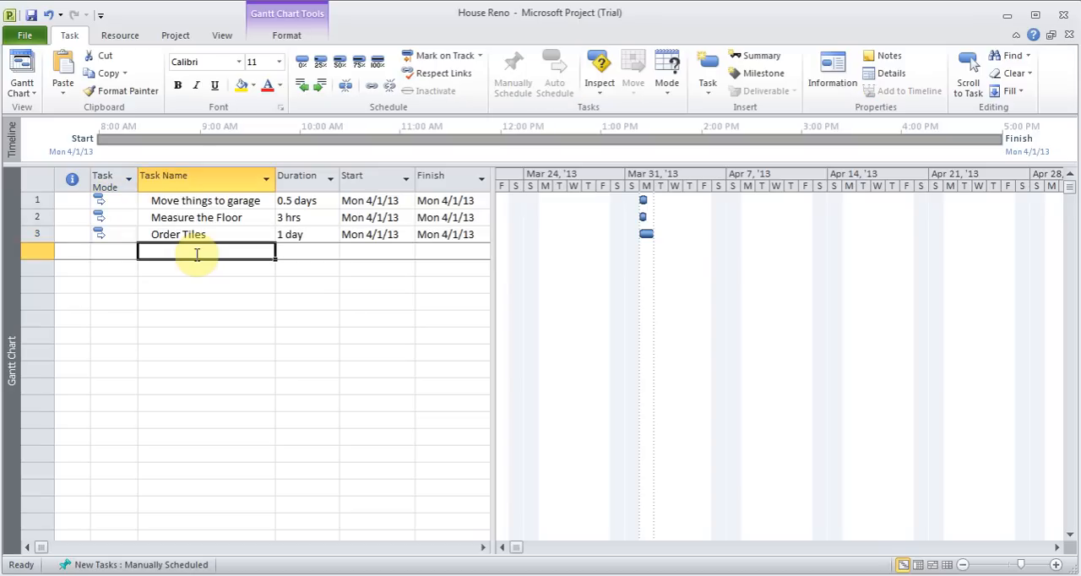
type("Order Closets from IKEA Remove old tiles Level Floor Install New Tiles Paint Walls Clean Up Assemble Closet Rm1 Assemble closet Rm 2 Clean up")
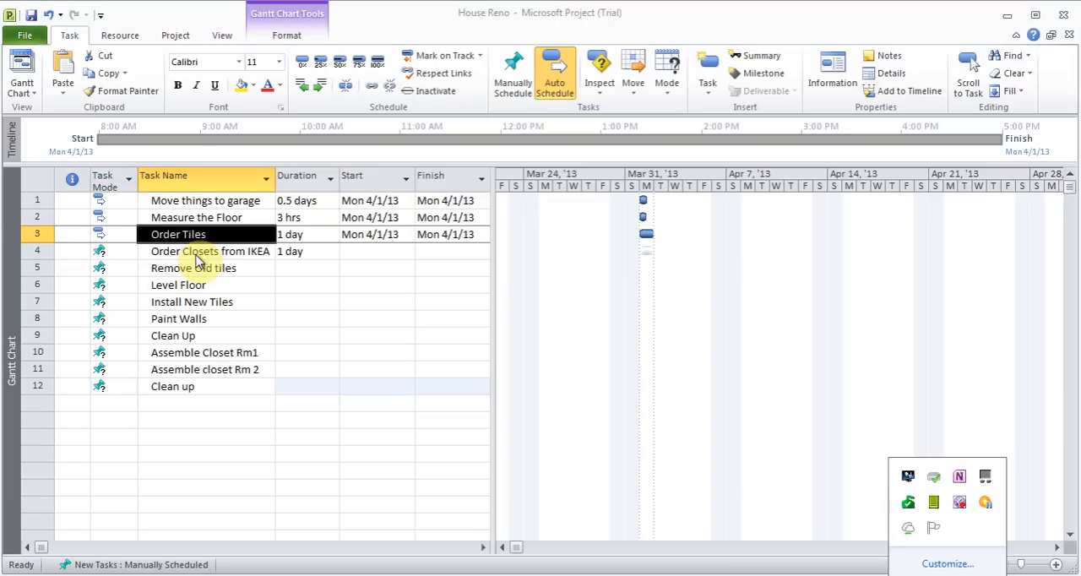
left_click(193, 251)
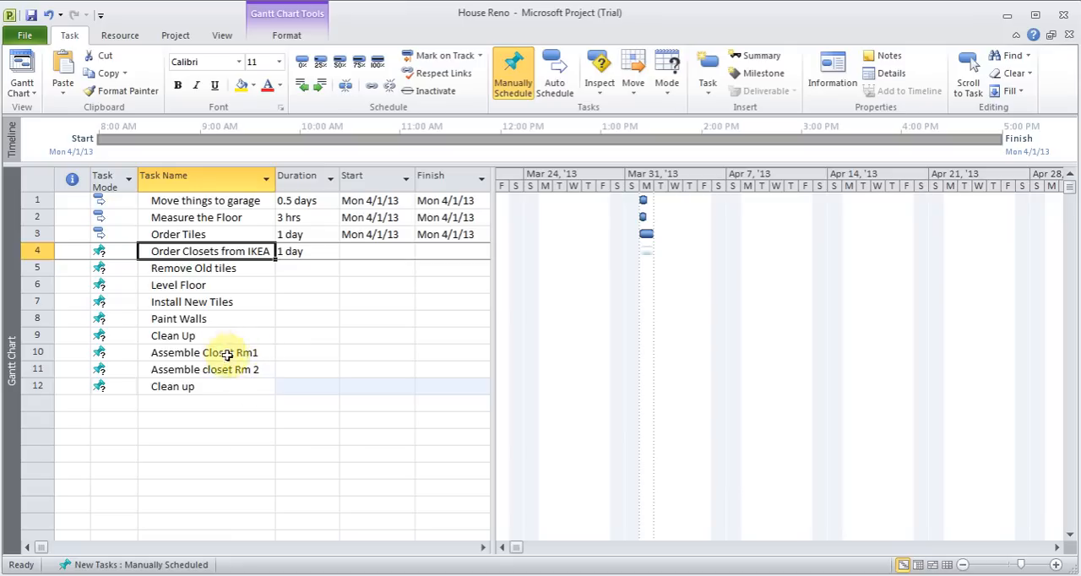
Copy the automatic scheduling mode of "Order Tiles" down to all tasks below it, through the final "Clean up"
left_click(115, 237)
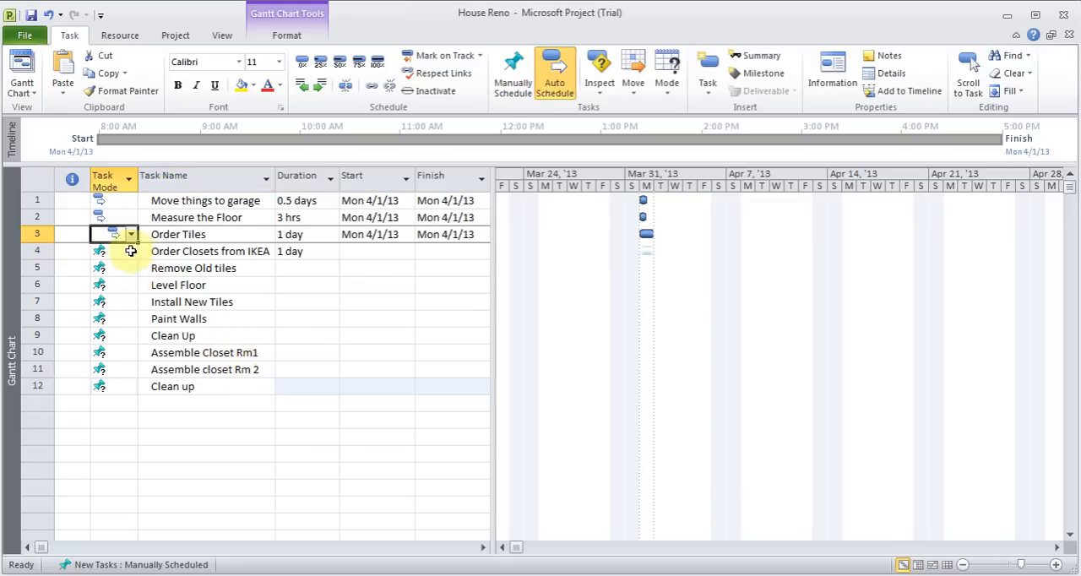
left_click_drag(136, 240, 130, 388)
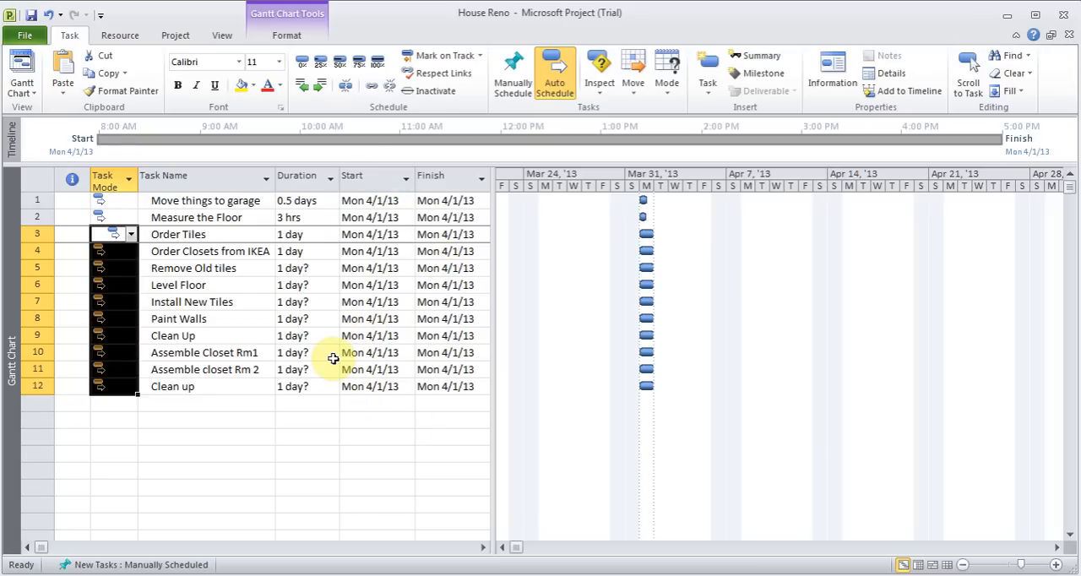
Set the durations of "Install New Tiles" to 3 days, "Paint Walls" to 2 days and the "Clean Up" after painting to 0.5 days
left_click(300, 301)
type("3d")
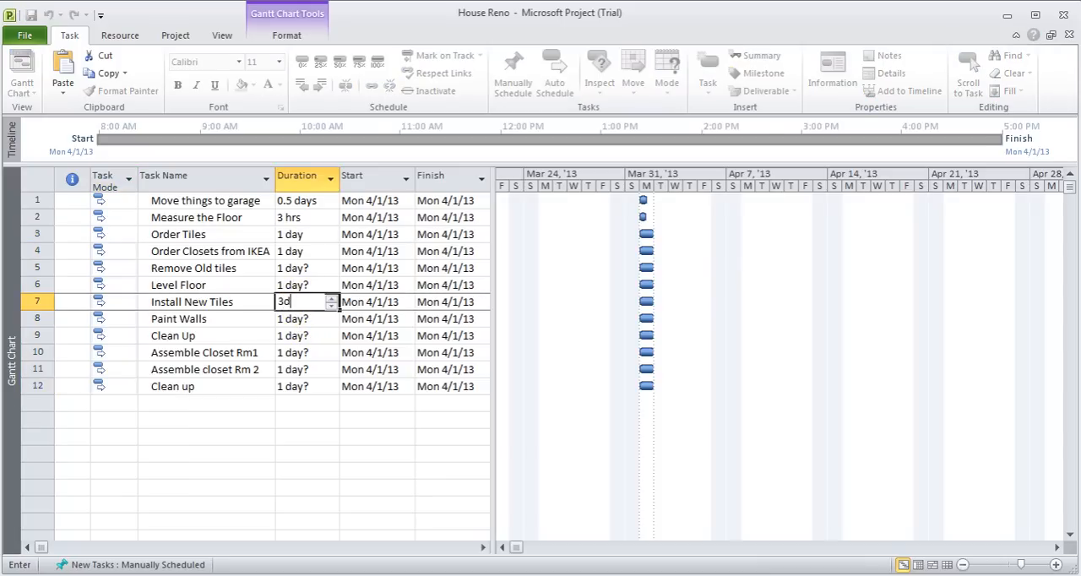
key("Return")
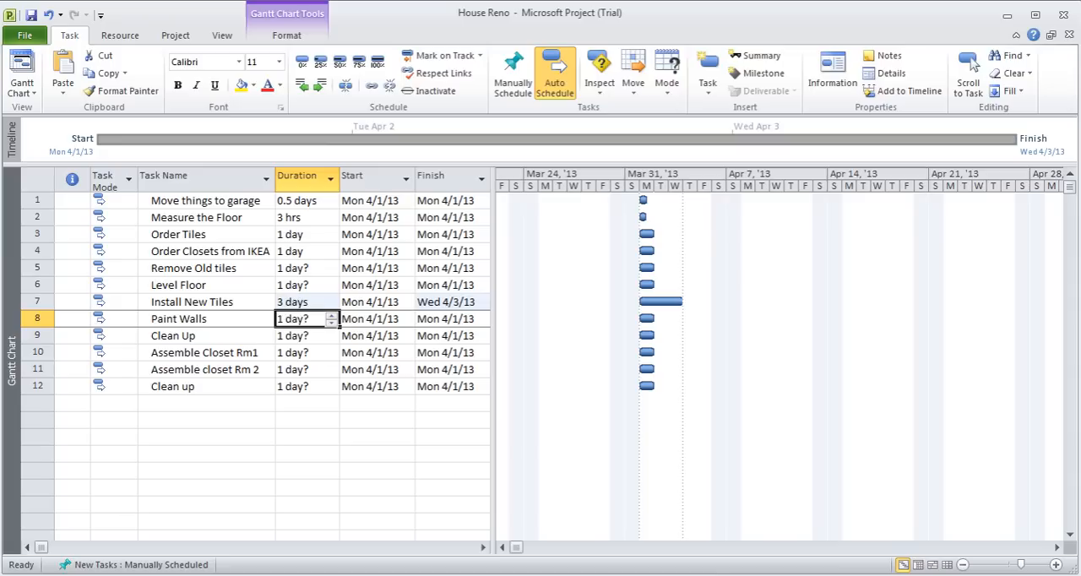
type("2d")
key("Return")
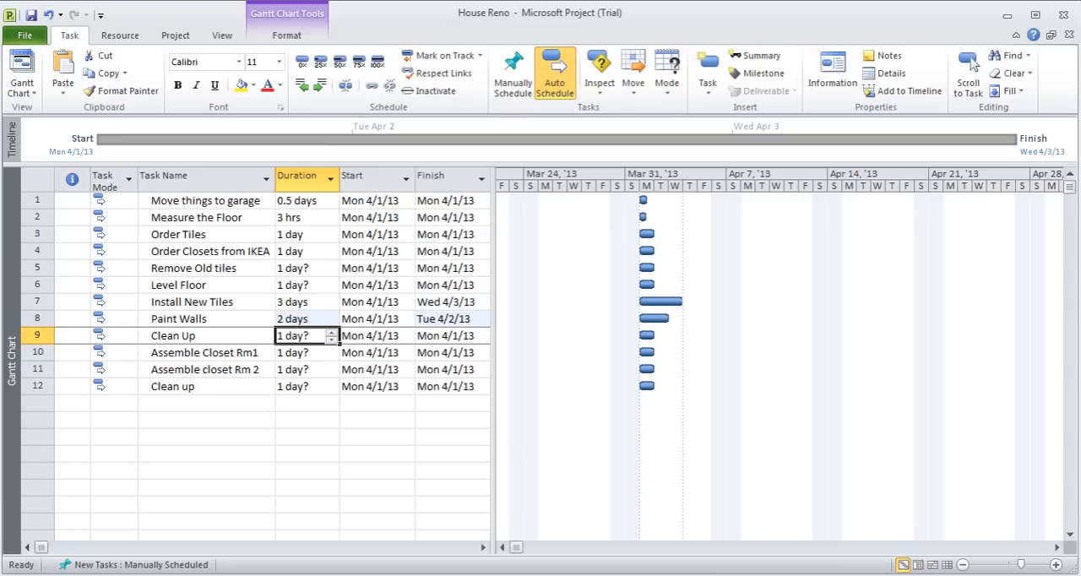
type("0.5d")
key("Return")
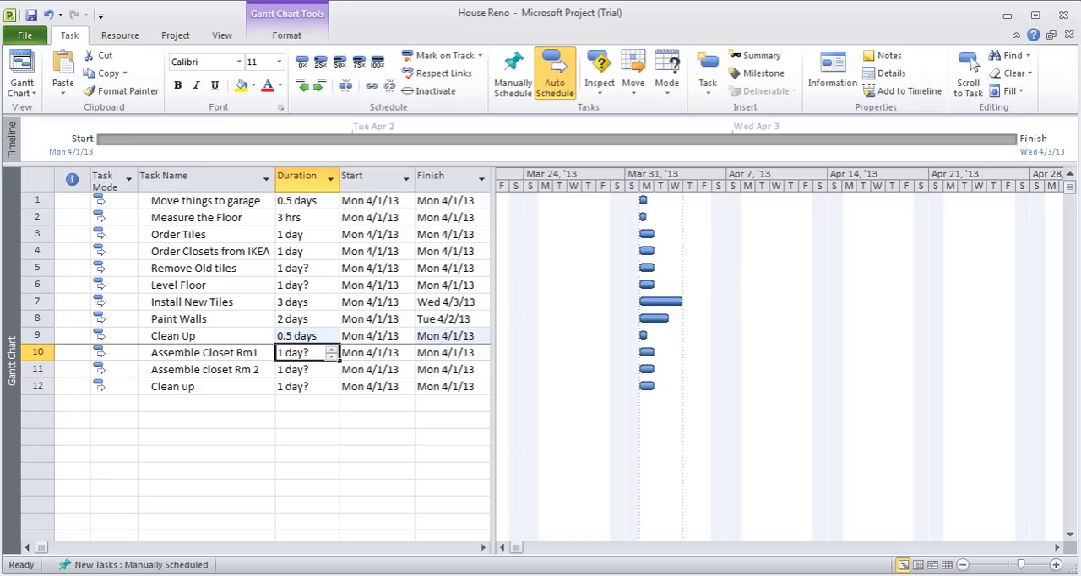
Set the durations of "Assemble Closet Rm1" and "Assemble closet Rm 2" to 1 day each and the final "Clean up" to 0.5 hours
type("1")
key("Return")
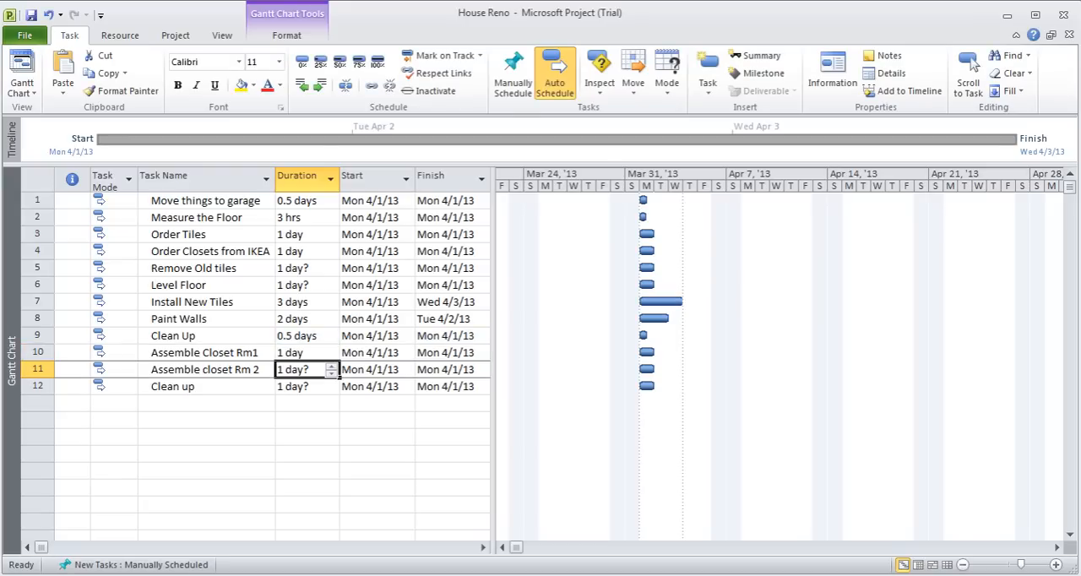
type("1d")
key("Return")
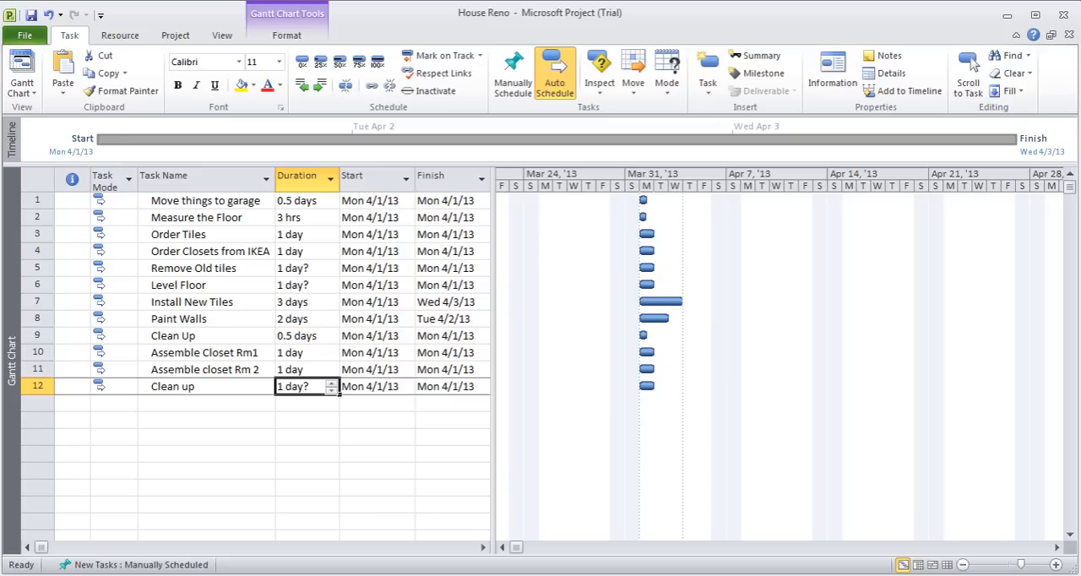
type("0.5 ")
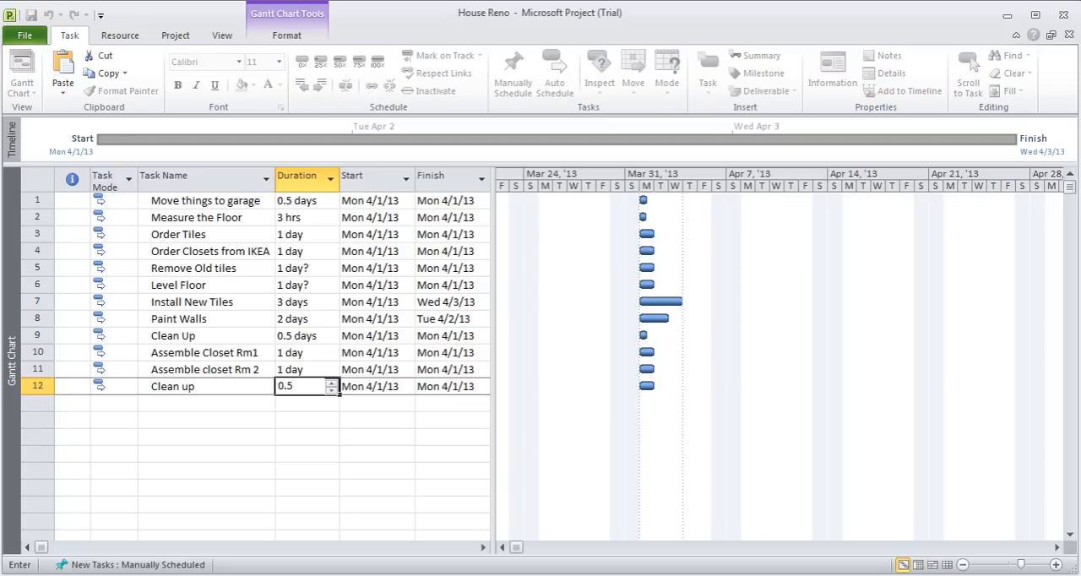
type("h")
key("Up")
key("Up")
key("Up")
key("Up")
key("Up")
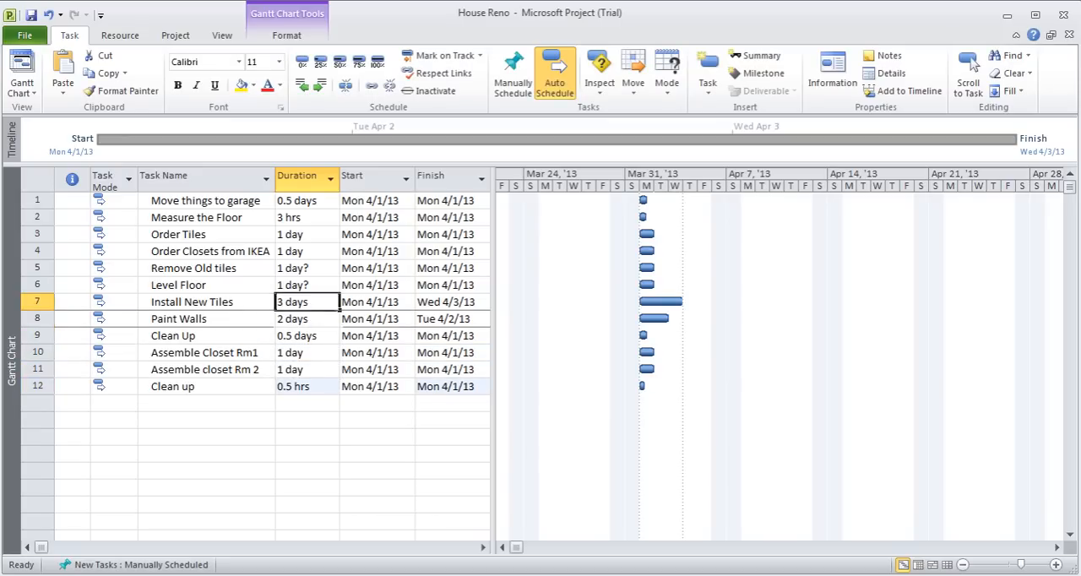
Set the duration of the "Level Floor" task to a firm 1 day
key("Up")
type("1d")
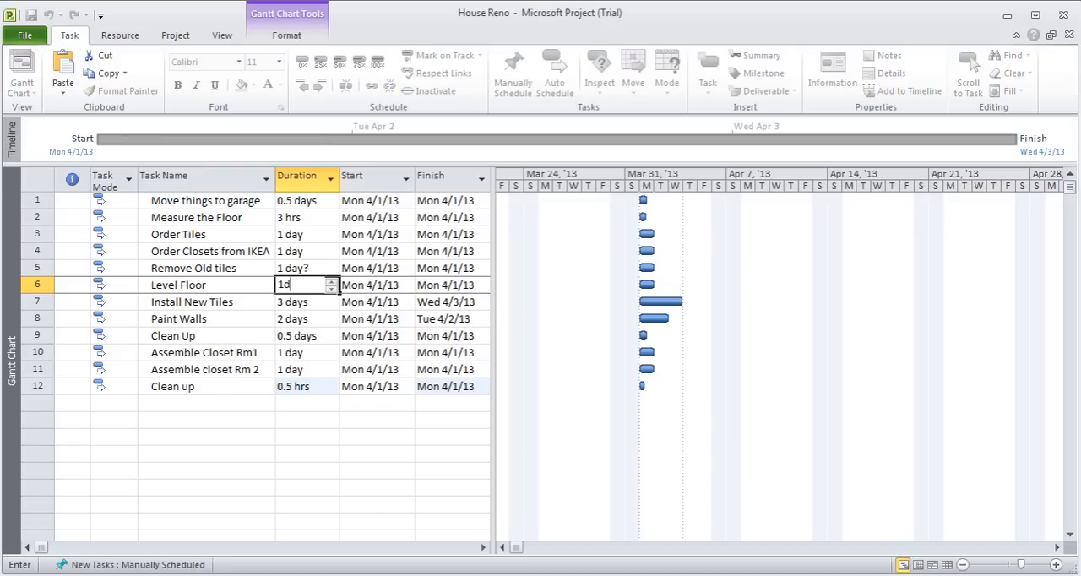
key("Up")
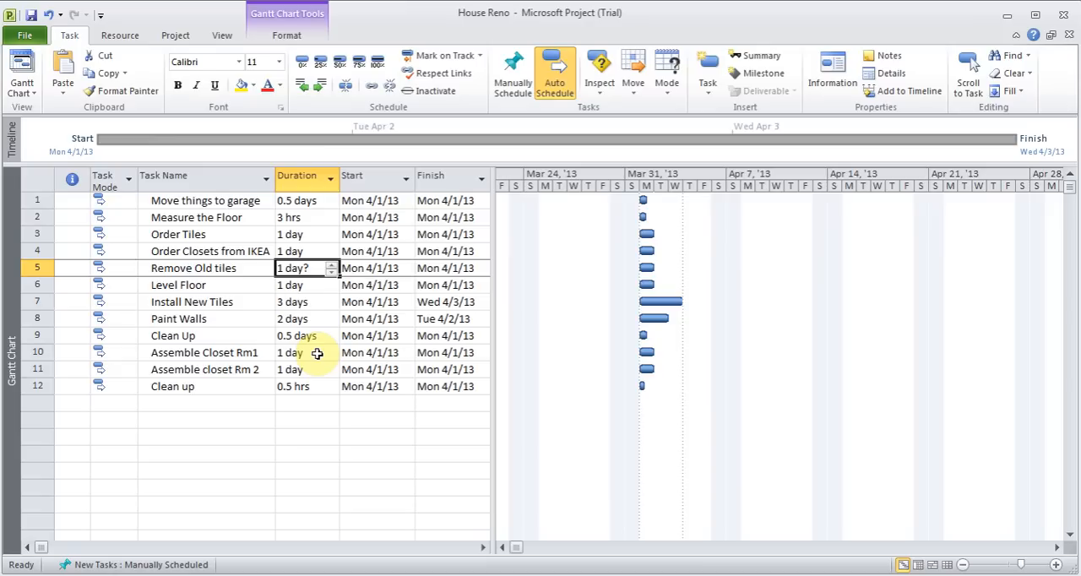
Check the estimated-duration option in the "Remove Old tiles" task information, and set that task's duration to 1 day
double_click(236, 272)
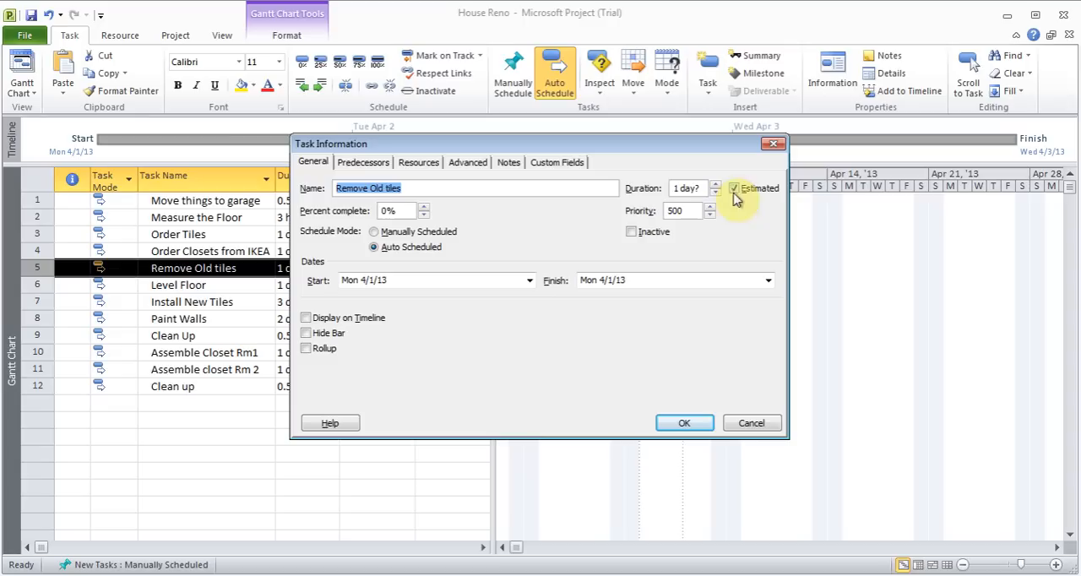
left_click(750, 423)
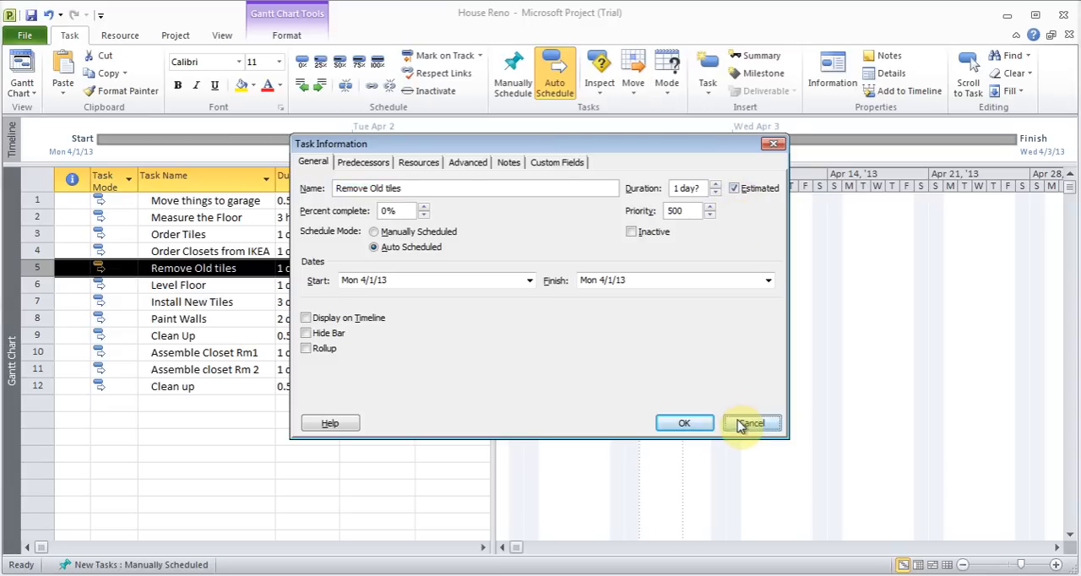
left_click(320, 269)
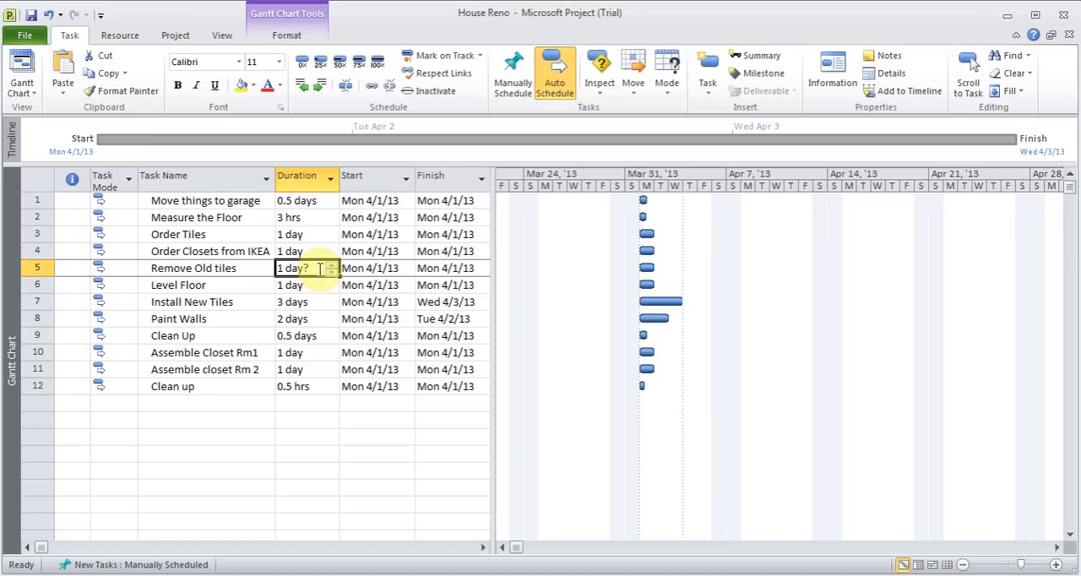
type("1d")
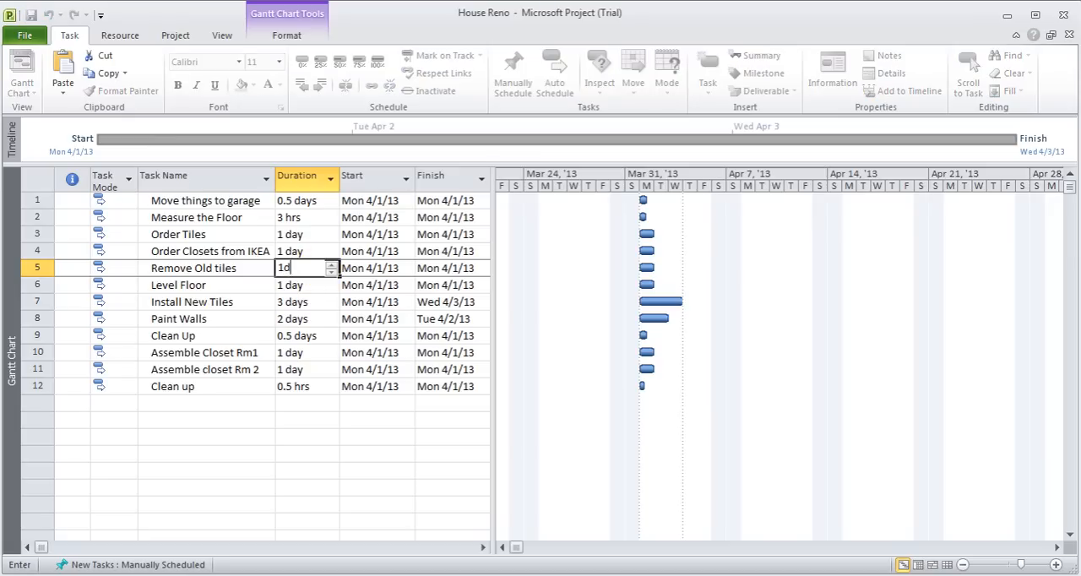
key("Return")
key("Up")
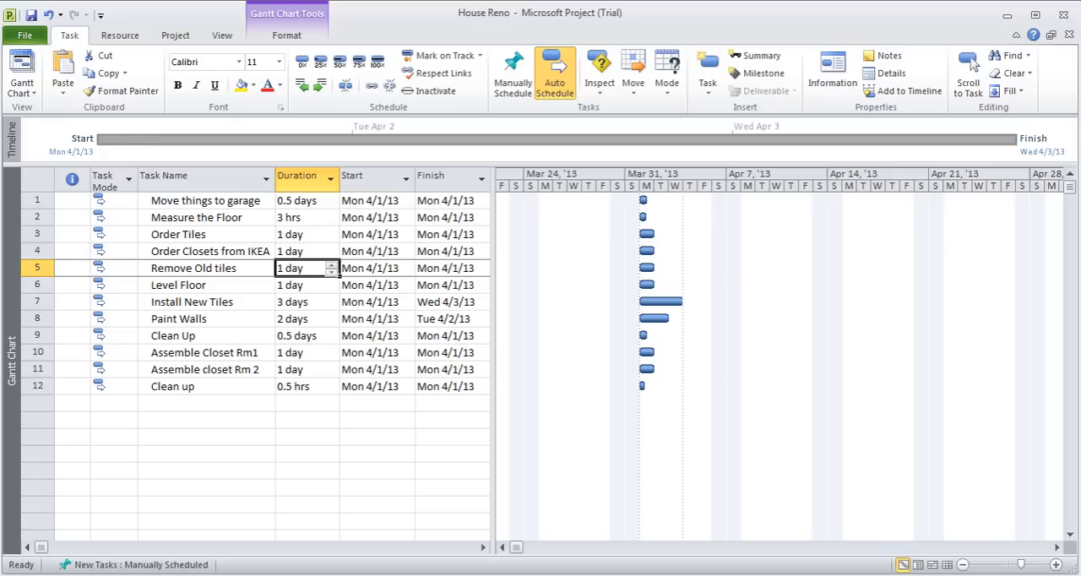
Set the "Remove Old tiles" duration to 1 elapsed day and mark it as estimated in its task information
type("1ed")
key("Return")
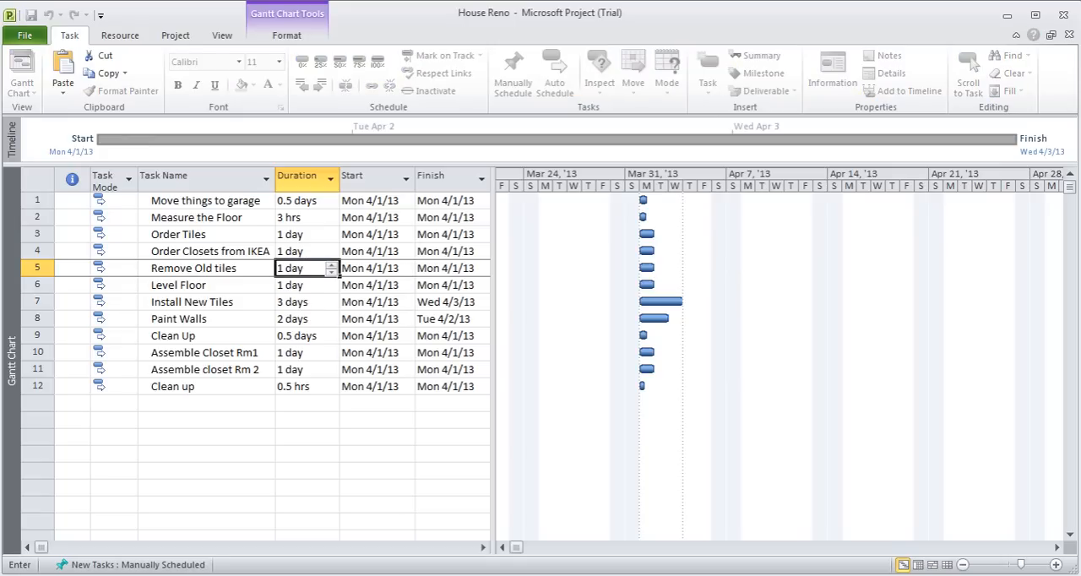
key("Up")
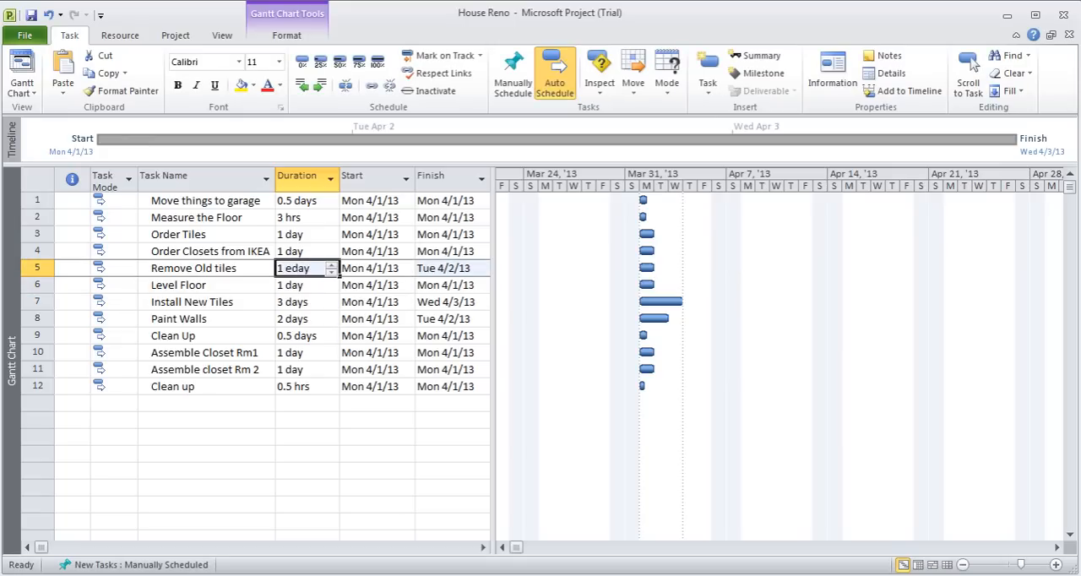
double_click(234, 267)
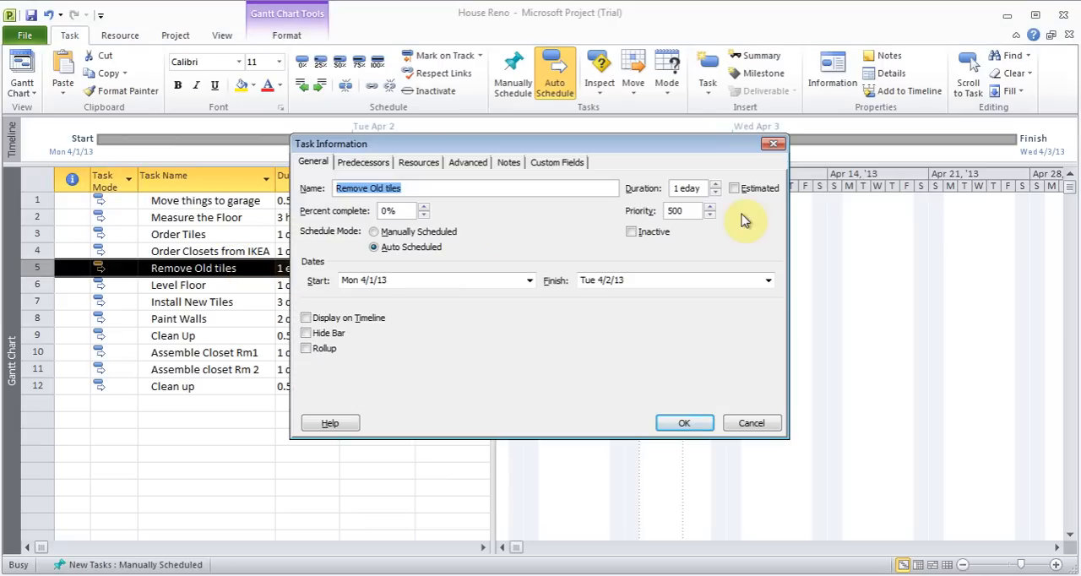
left_click(735, 191)
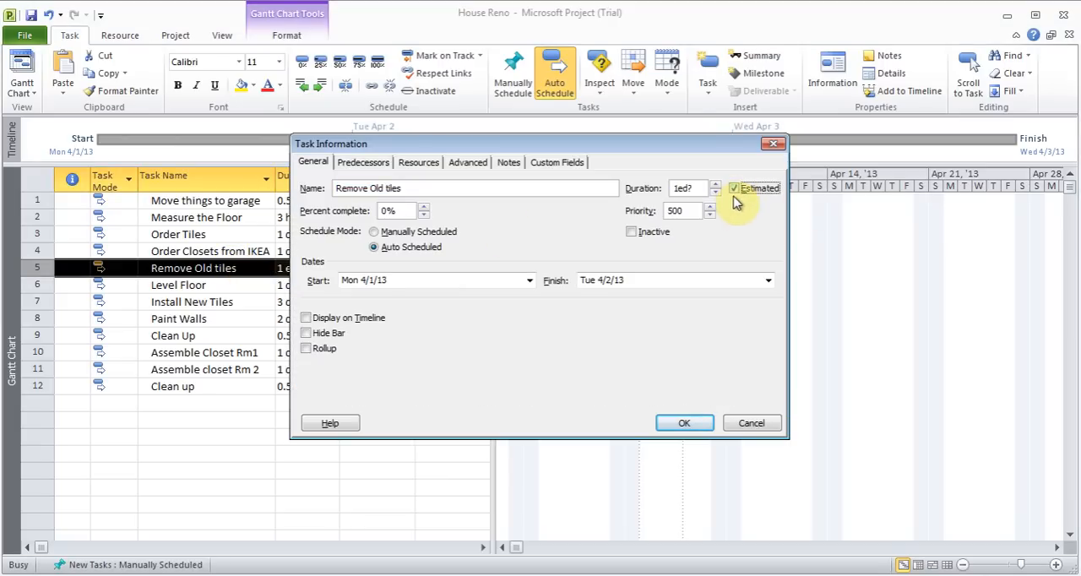
left_click(685, 425)
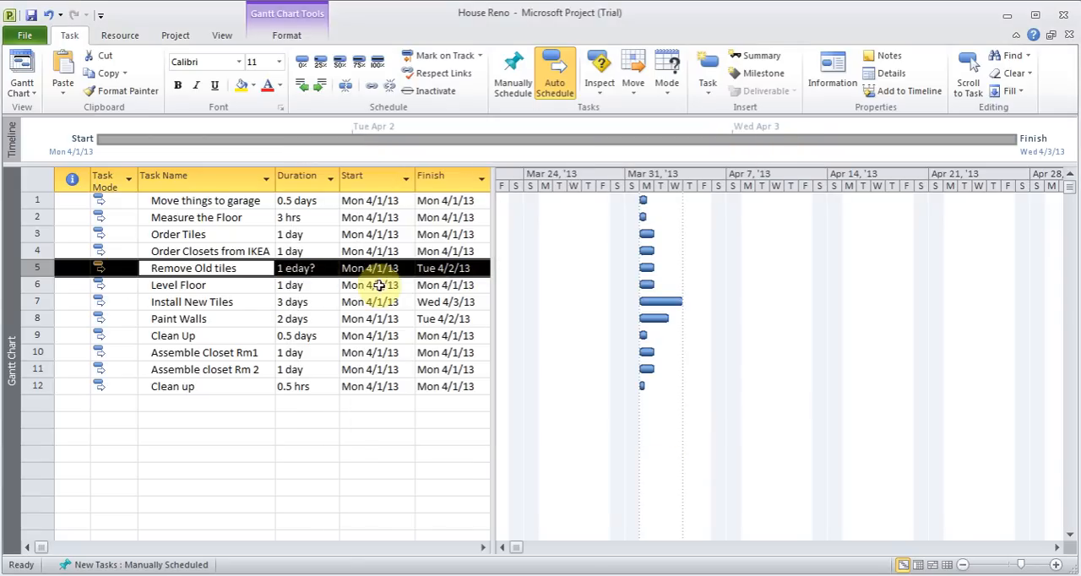
Set the duration of "Remove Old tiles" to 1 regular day without the estimated mark
left_click(302, 267)
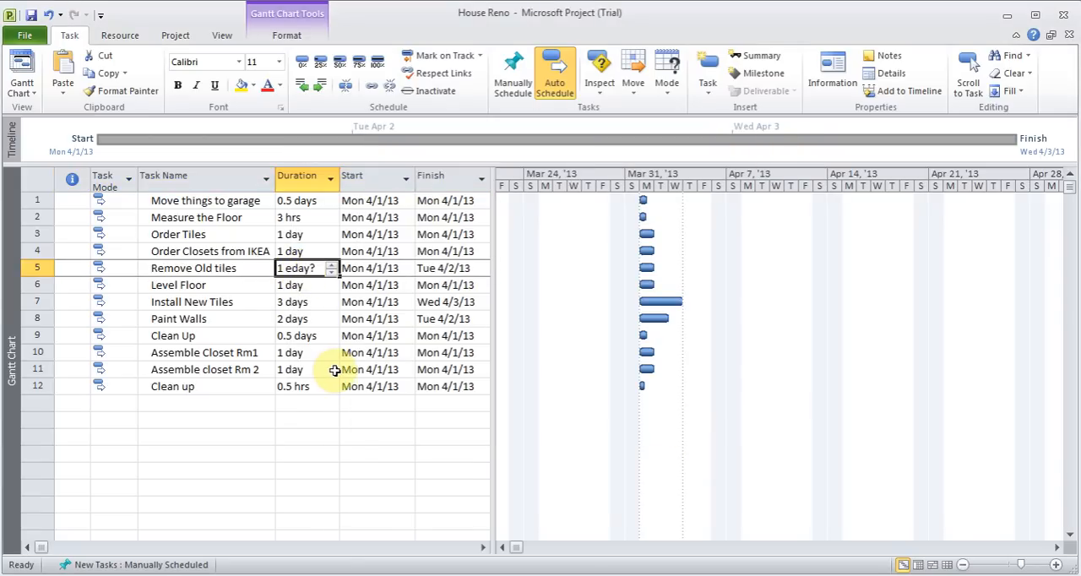
type("1")
key("Return")
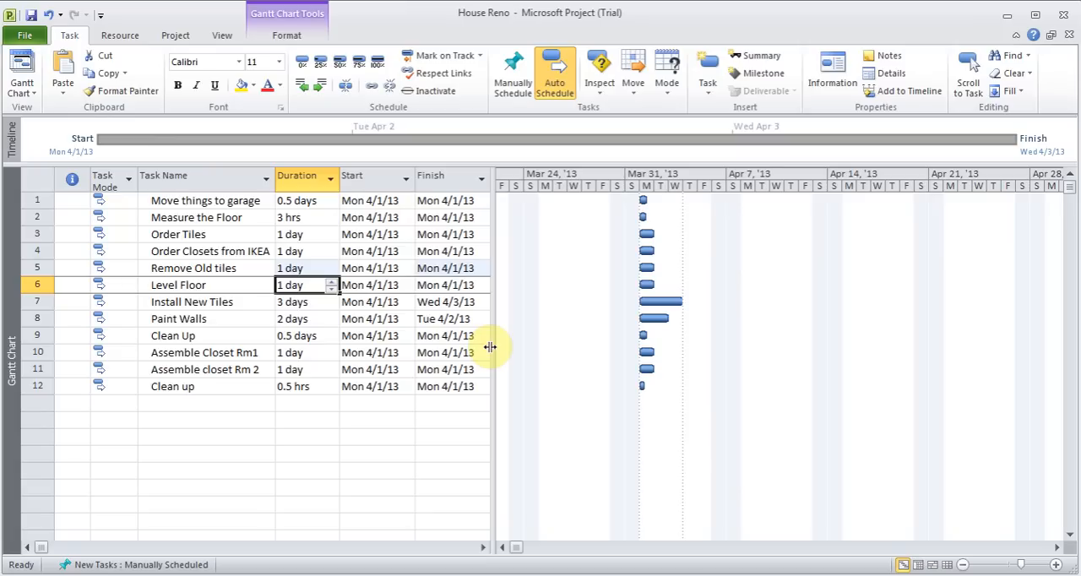
Widen the task table to show the Predecessors column and link all twelve tasks in sequence, from "Move things to garage" to the final "Clean up"
left_click_drag(490, 346, 594, 348)
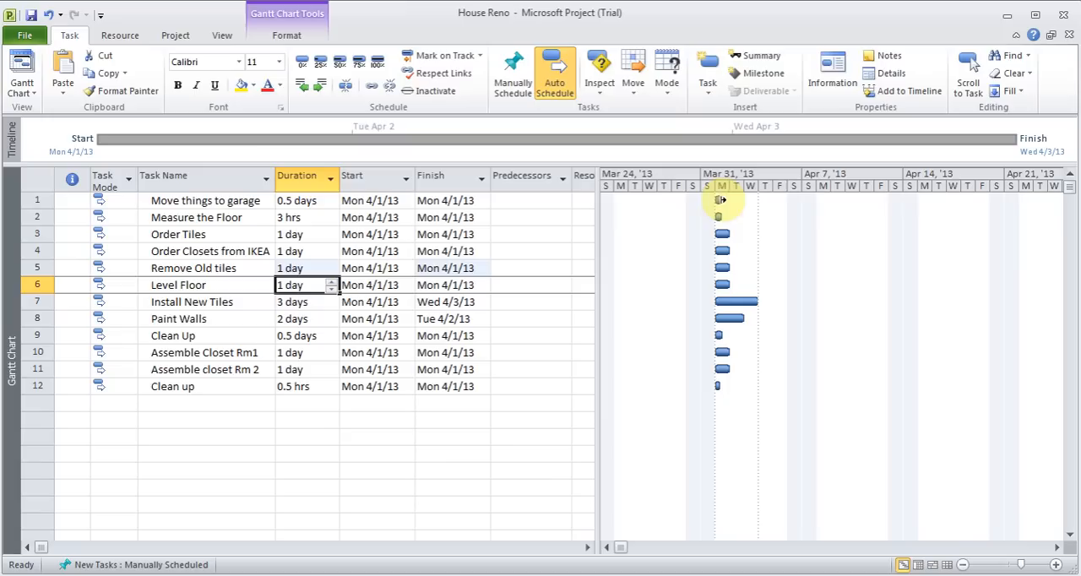
mouse_move(722, 197)
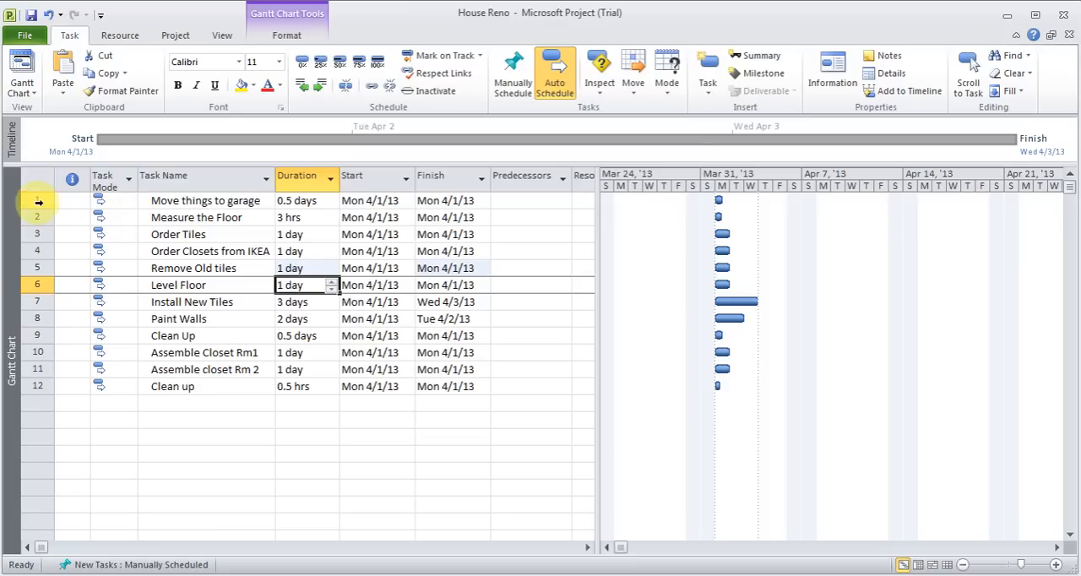
left_click_drag(38, 201, 43, 394)
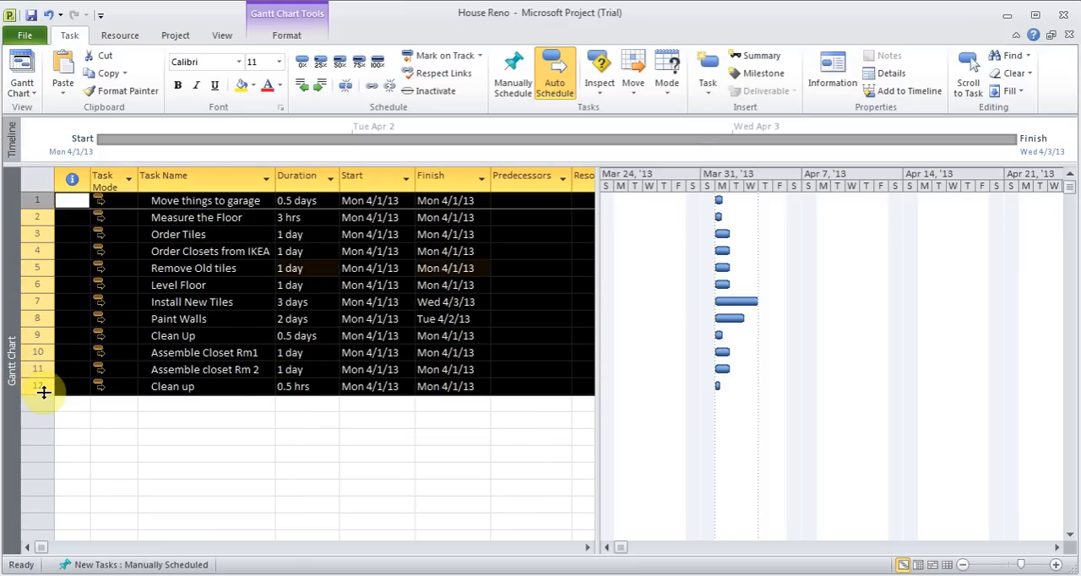
left_click(372, 88)
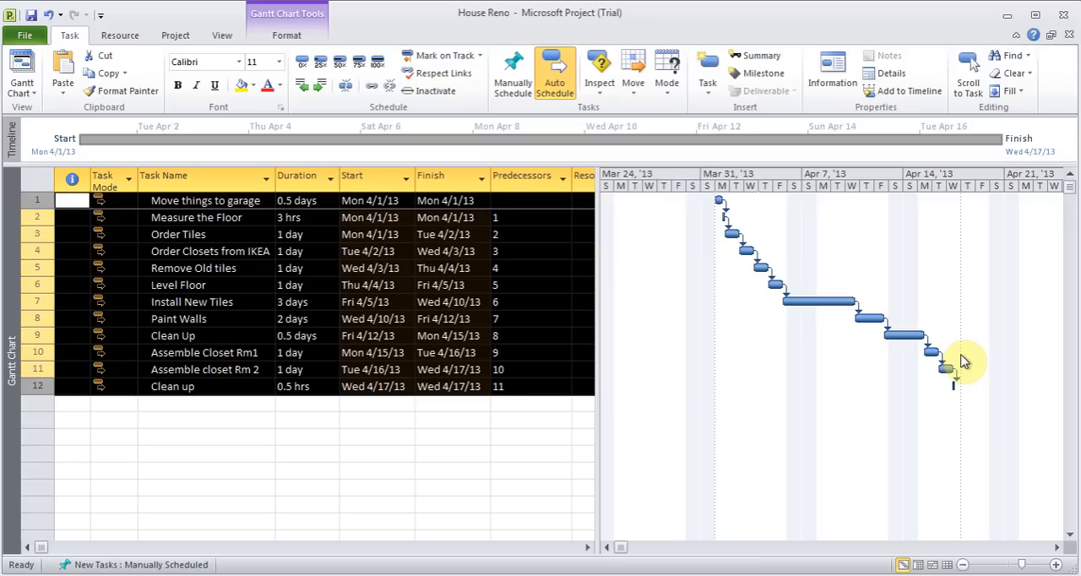
left_click(539, 217)
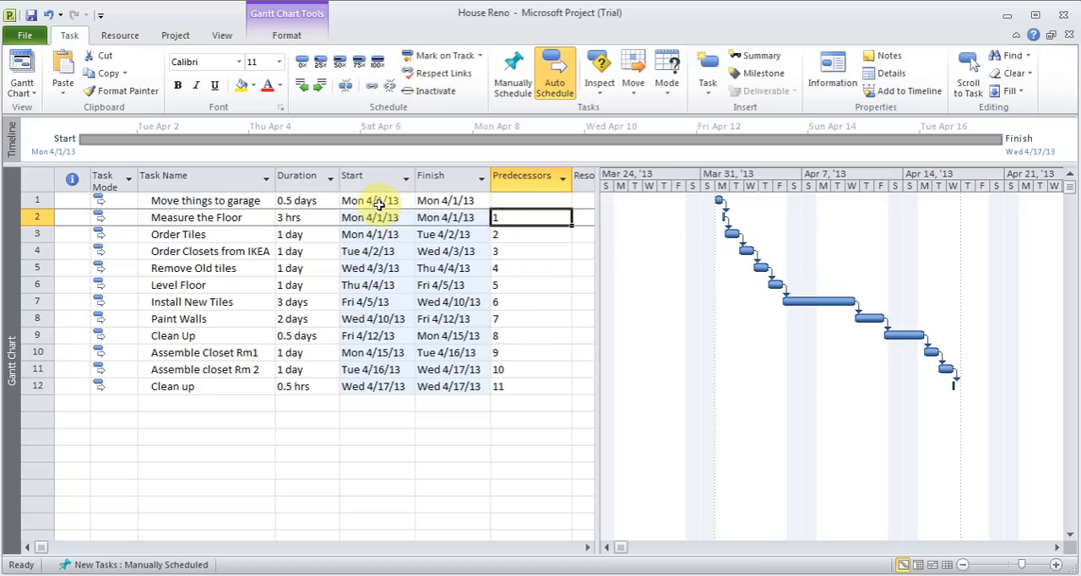
Set the duration of "Move things to garage" to 1 day
left_click(316, 203)
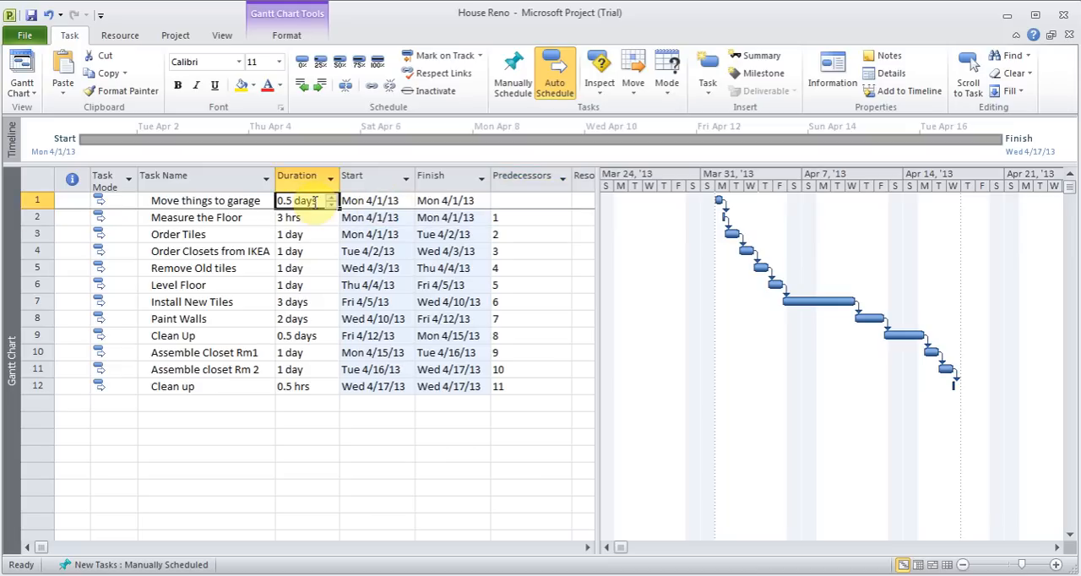
type("10")
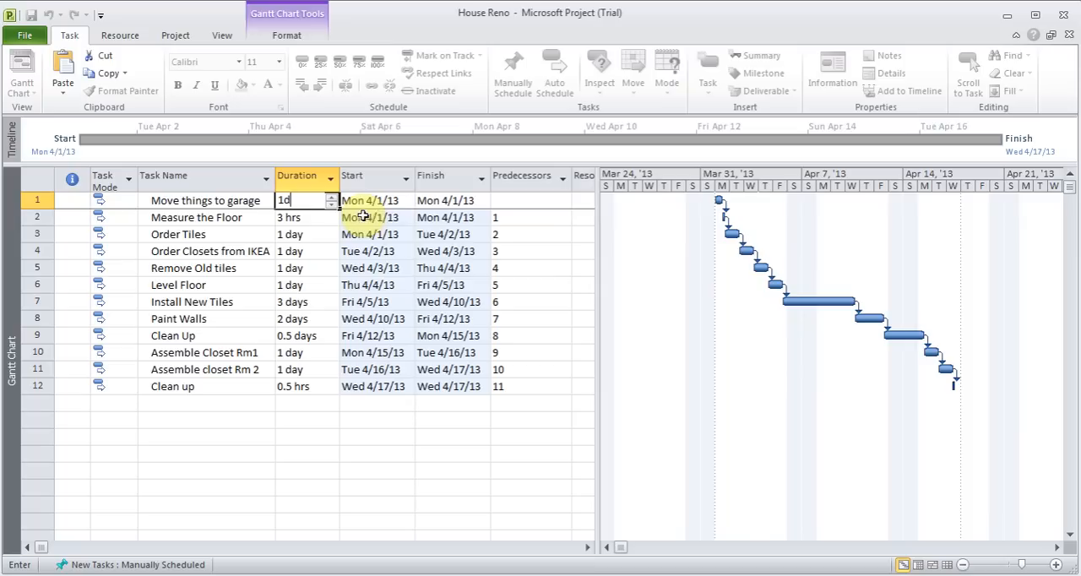
key("Return")
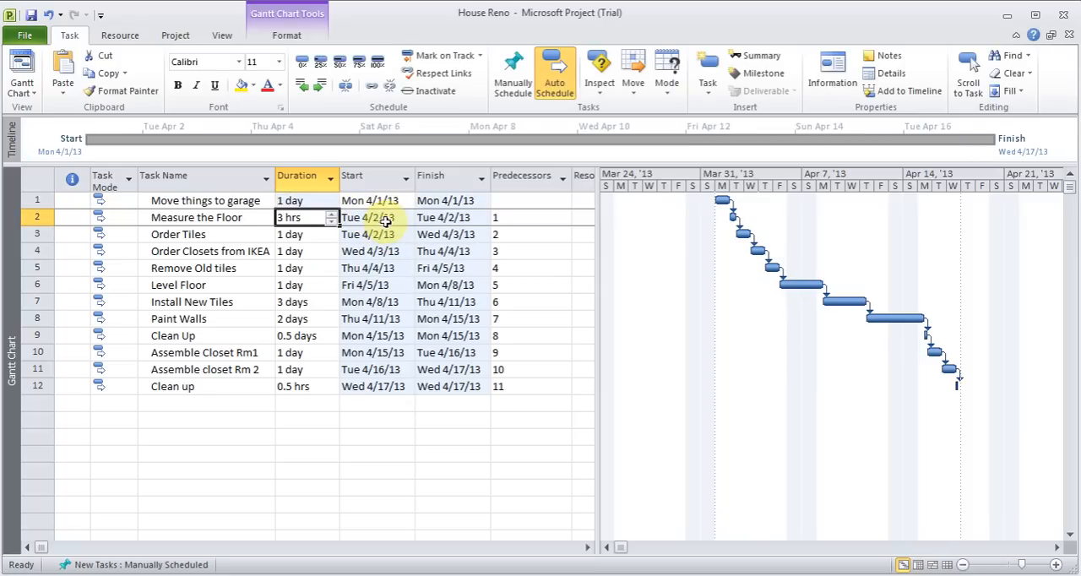
Set the duration of "Move things to garage" to 0.5 hours
left_click(293, 201)
type("0.5h")
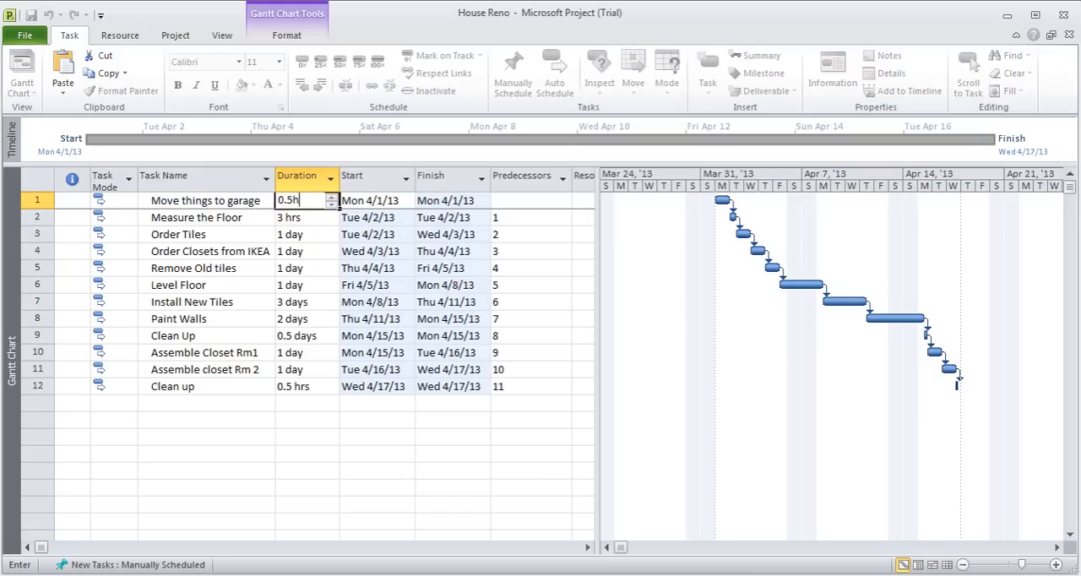
key("Return")
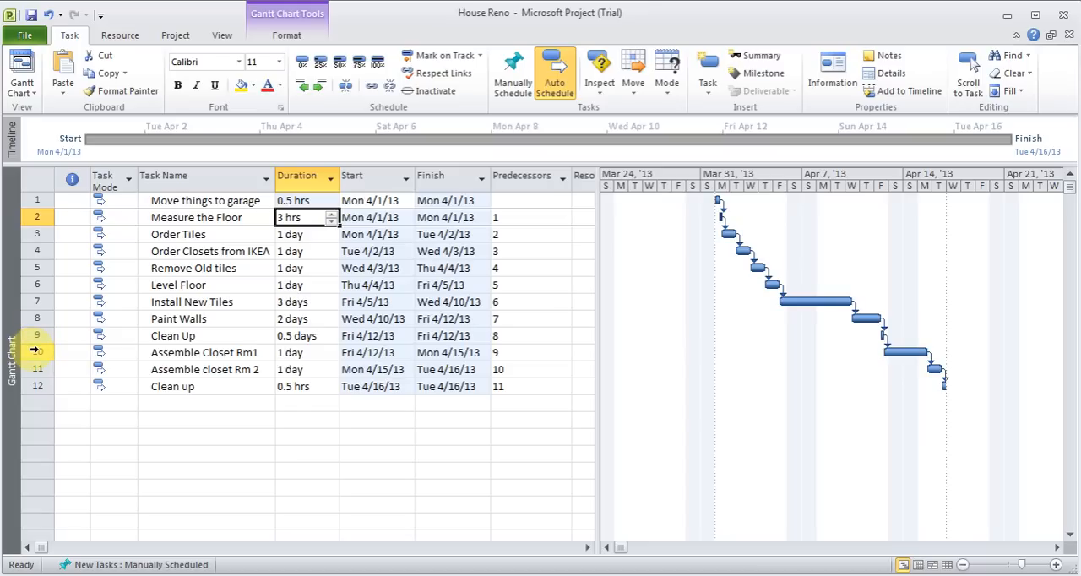
Add task 5 as a second predecessor of "Install New Tiles", making its predecessors 6,5
left_click(517, 303)
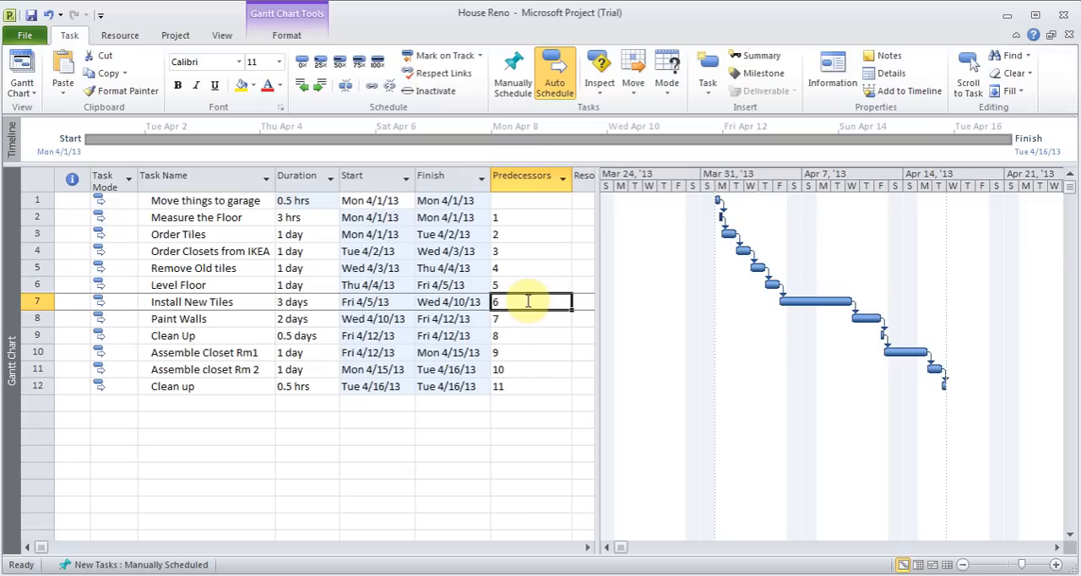
left_click(528, 301)
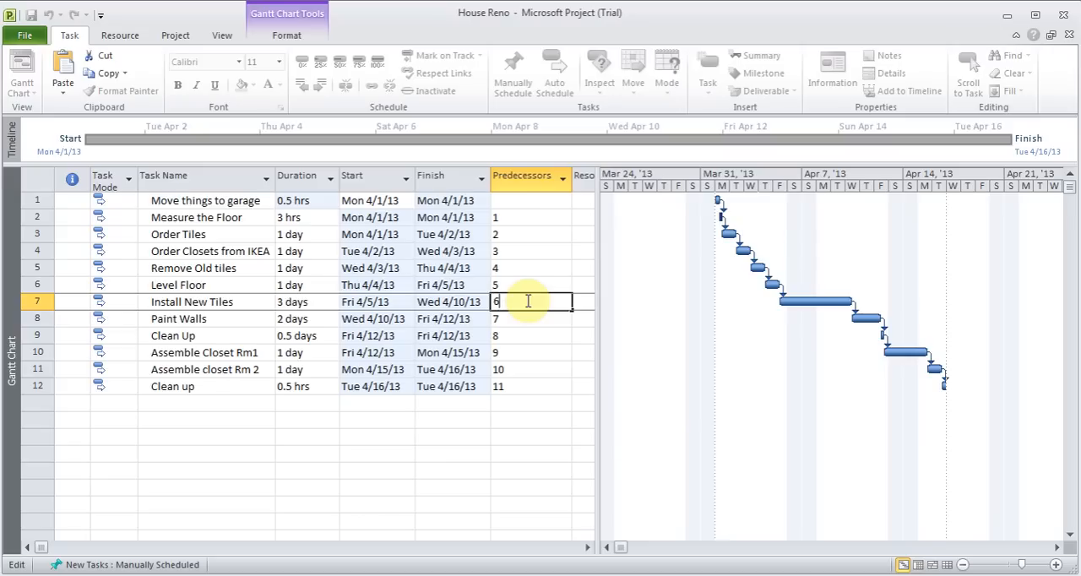
type(",")
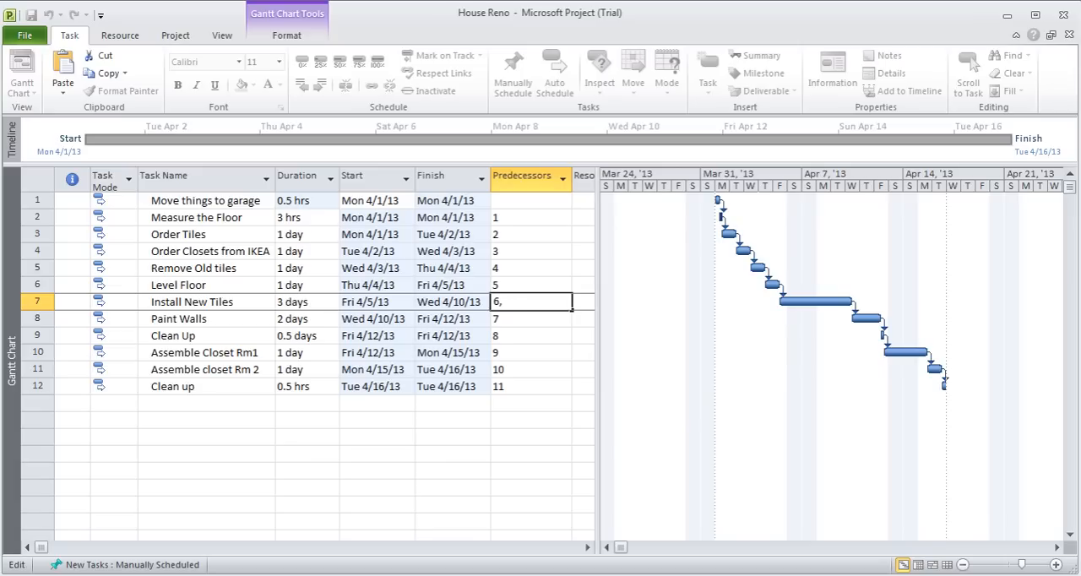
type("4")
key("BackSpace")
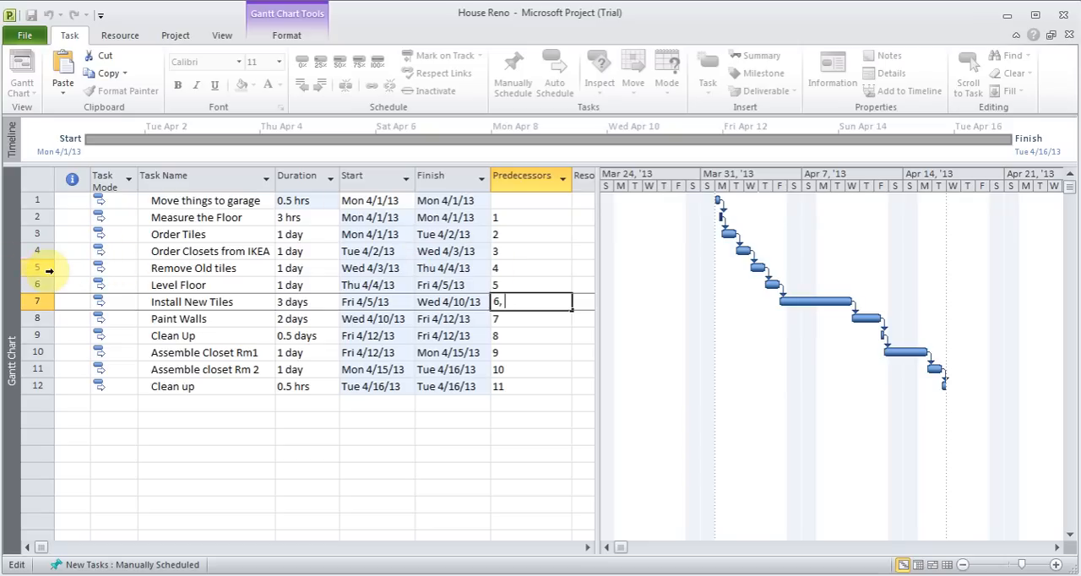
type("5")
key("Return")
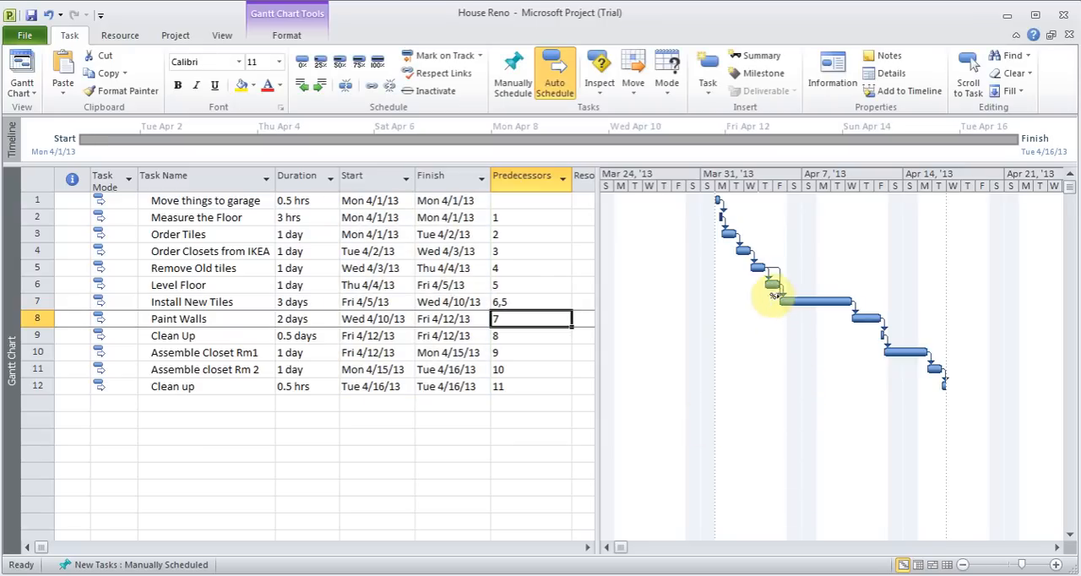
Enlarge the Gantt chart timescale and examine the dependency links leading from the first tasks to "Install New Tiles"
left_click(1056, 565)
left_click(1057, 566)
left_click(1057, 567)
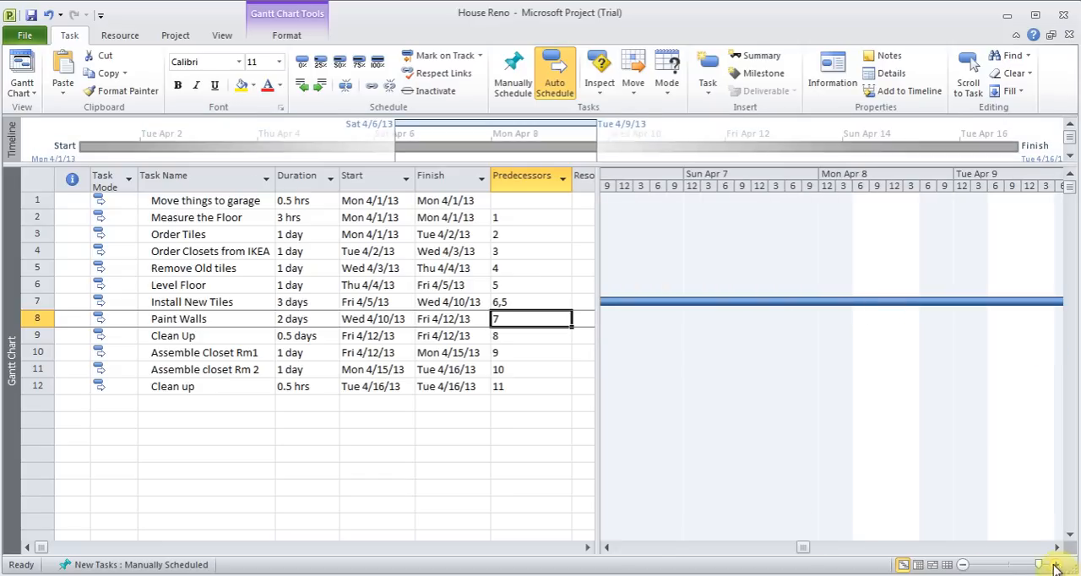
left_click_drag(609, 549, 610, 549)
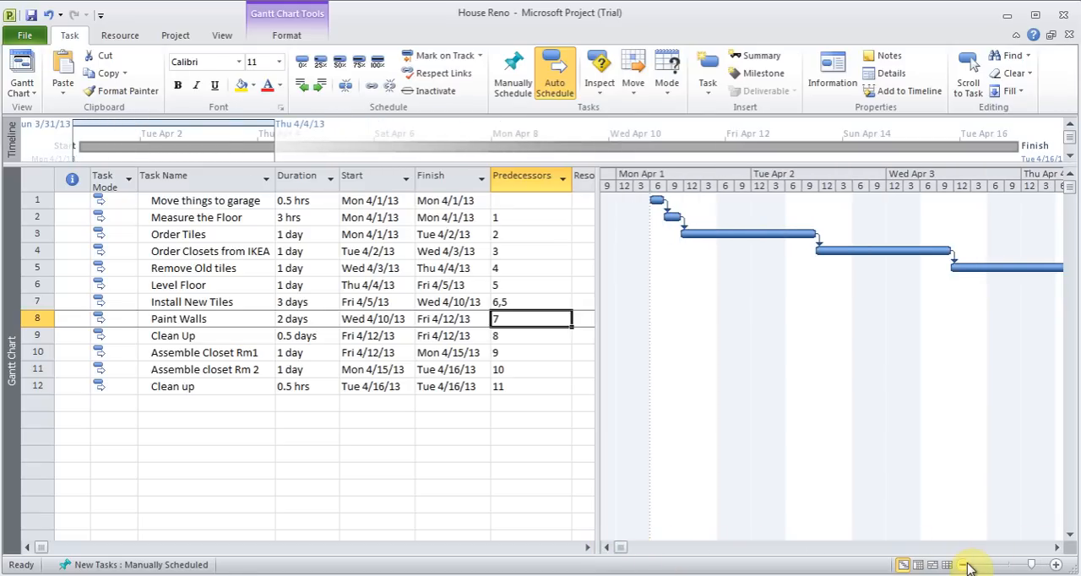
left_click(961, 564)
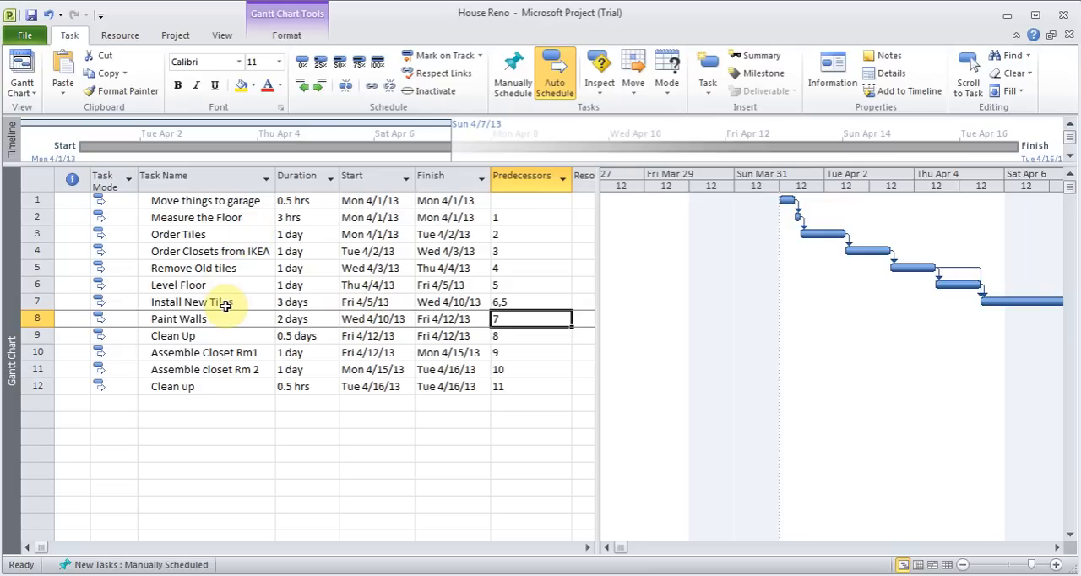
left_click(534, 304)
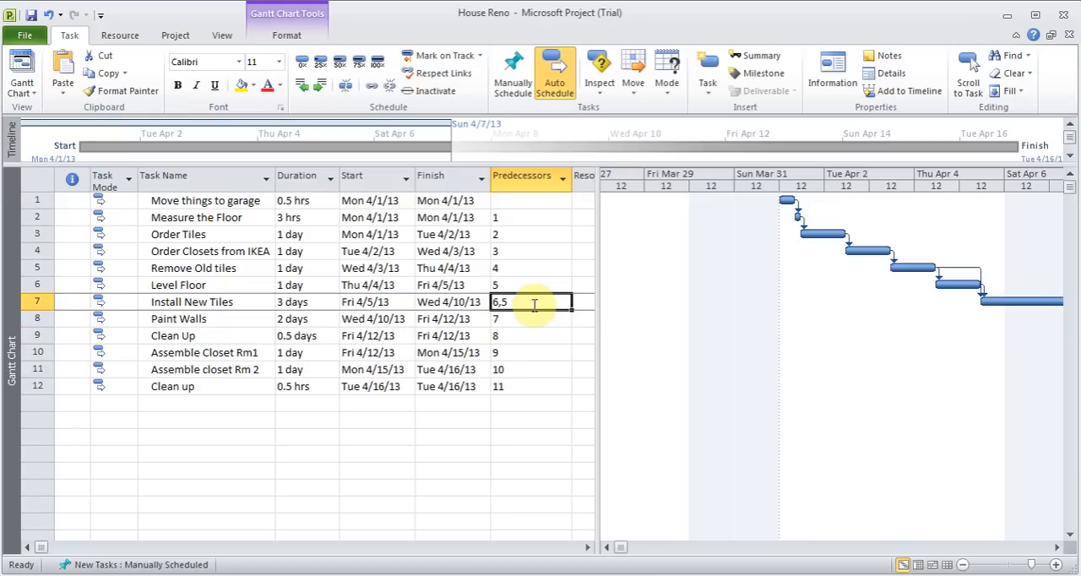
Examine the predecessor tasks, link types and lags in the task information of "Install New Tiles", and close it without changes
double_click(224, 304)
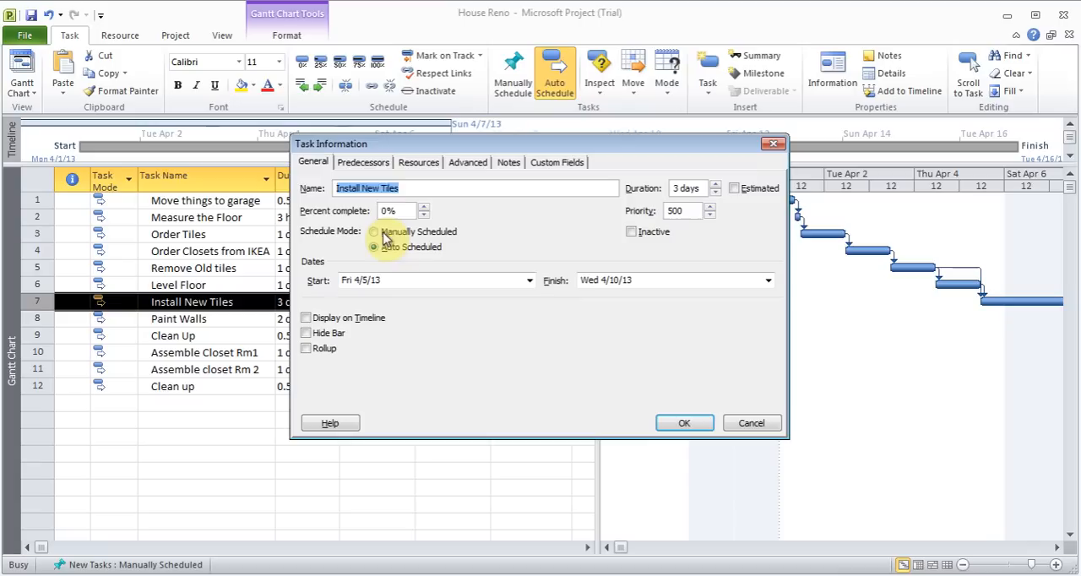
left_click(376, 166)
left_click(428, 257)
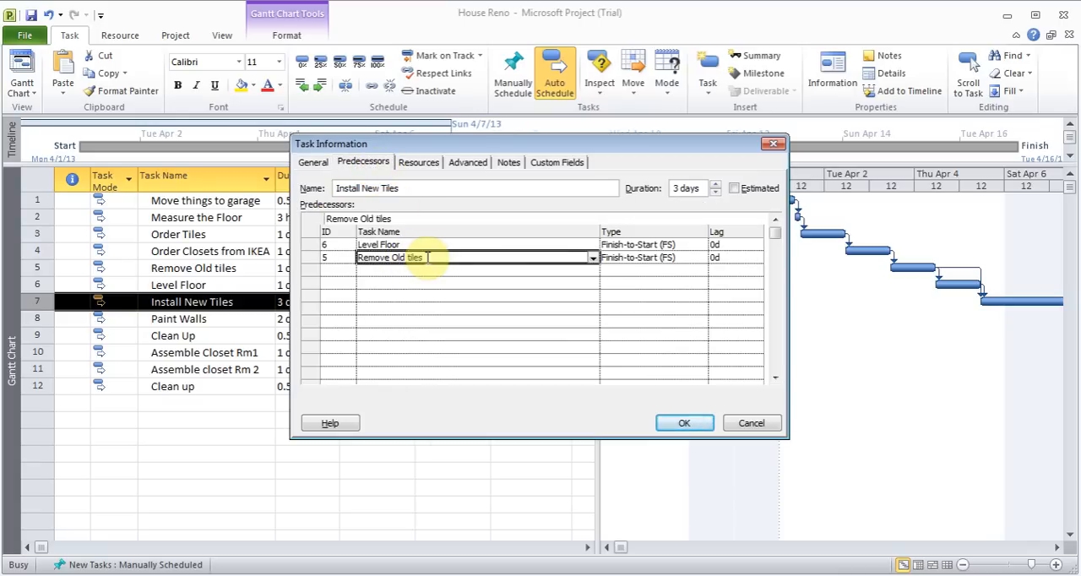
left_click(593, 259)
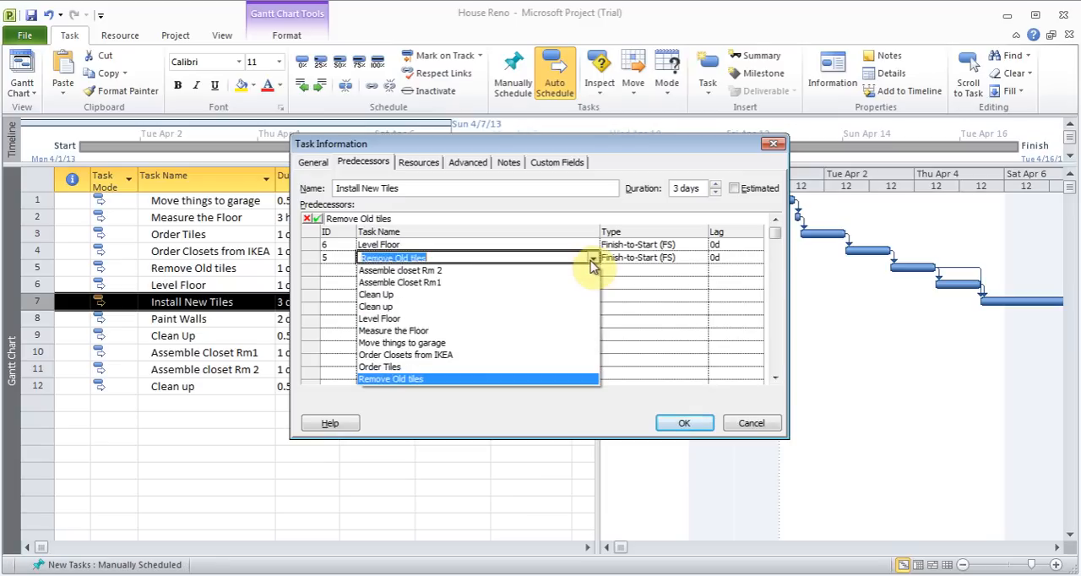
left_click(594, 264)
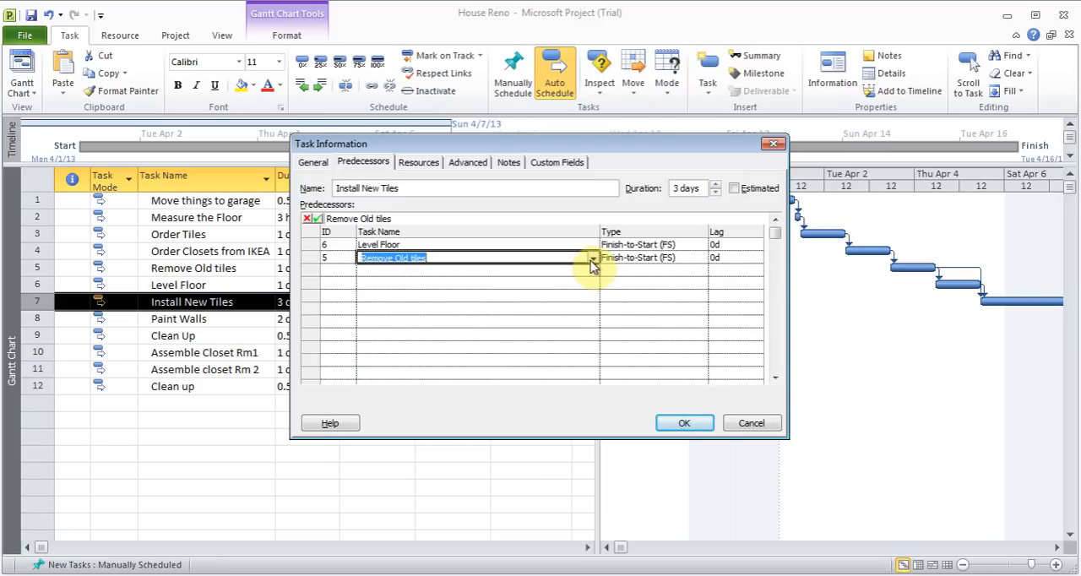
left_click(758, 426)
double_click(555, 301)
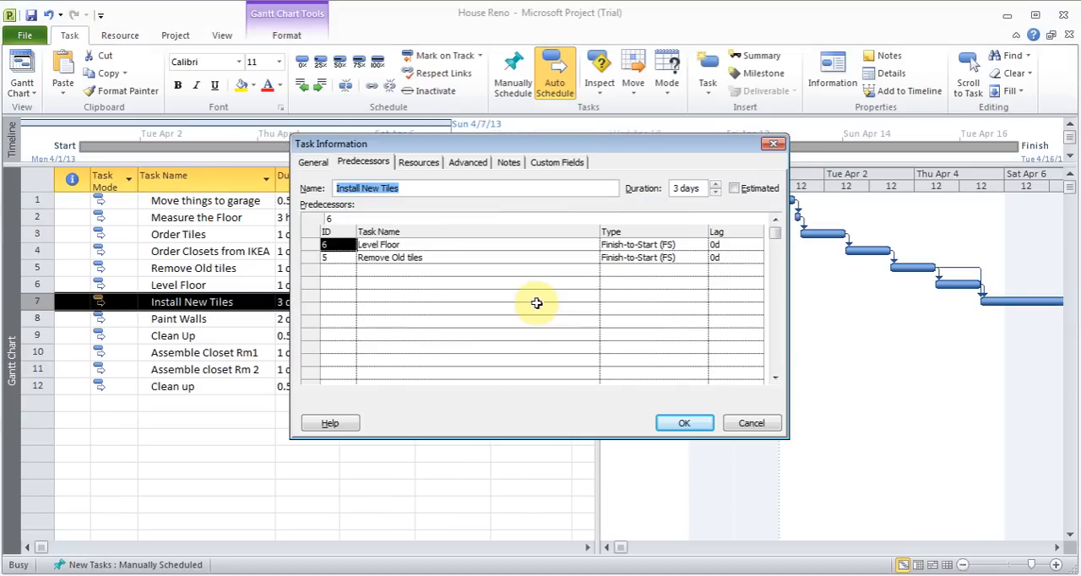
left_click(754, 425)
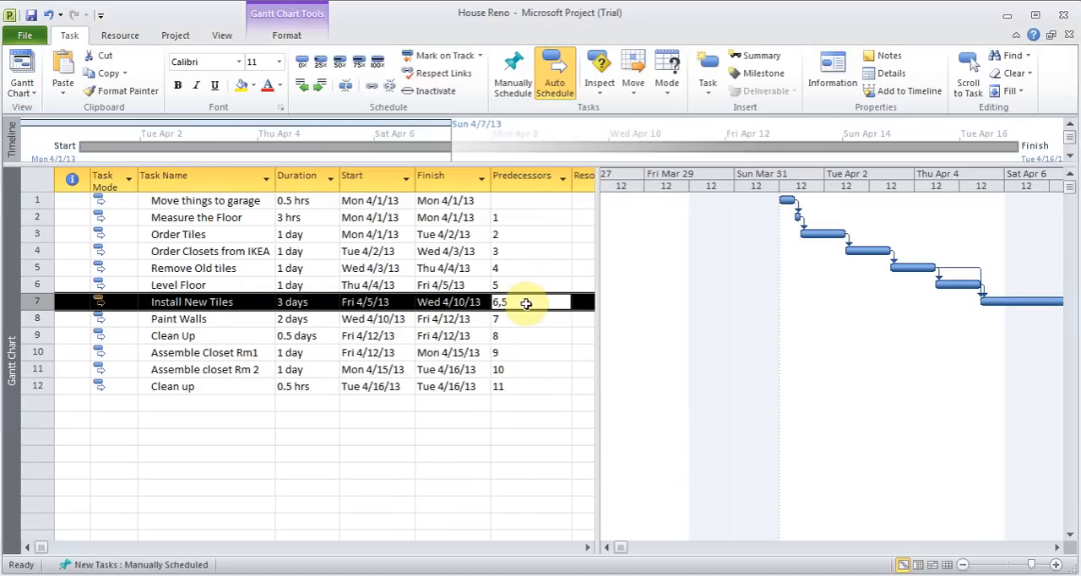
Remove task 5 from the predecessors of "Install New Tiles", leaving only task 6
left_click(526, 303)
left_click(526, 302)
key("BackSpace")
key("BackSpace")
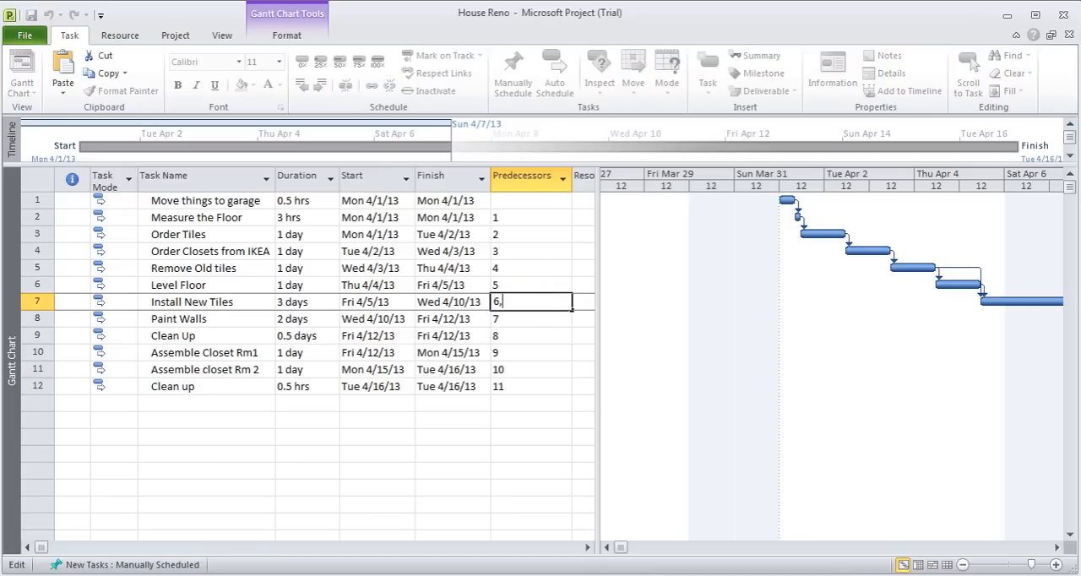
key("Return")
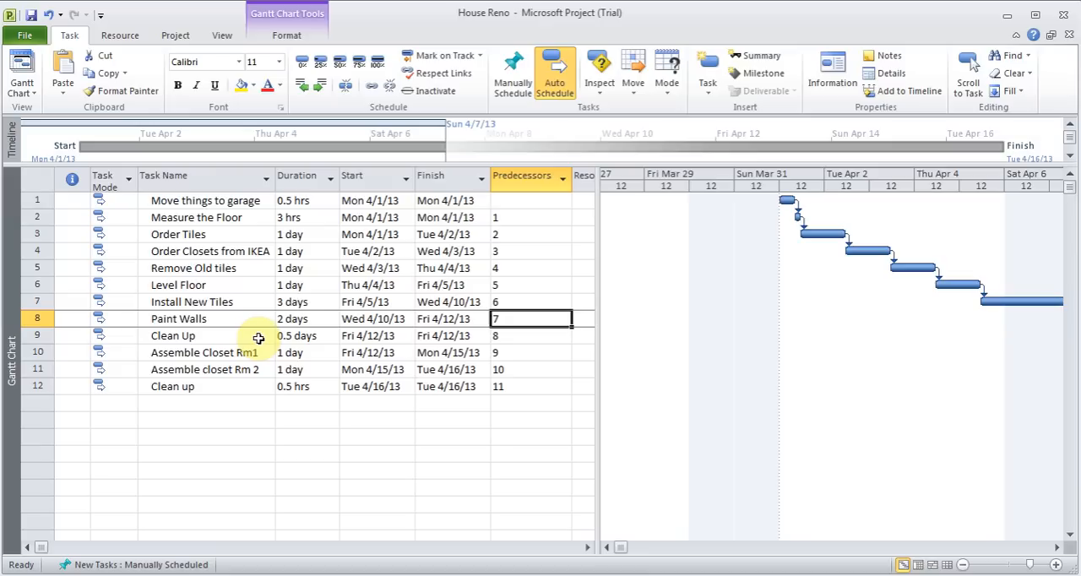
Insert a recurring task "Test Task" above "Install New Tiles", weekly on Monday, ending after 3 occurrences, and view its subtasks
left_click(199, 306)
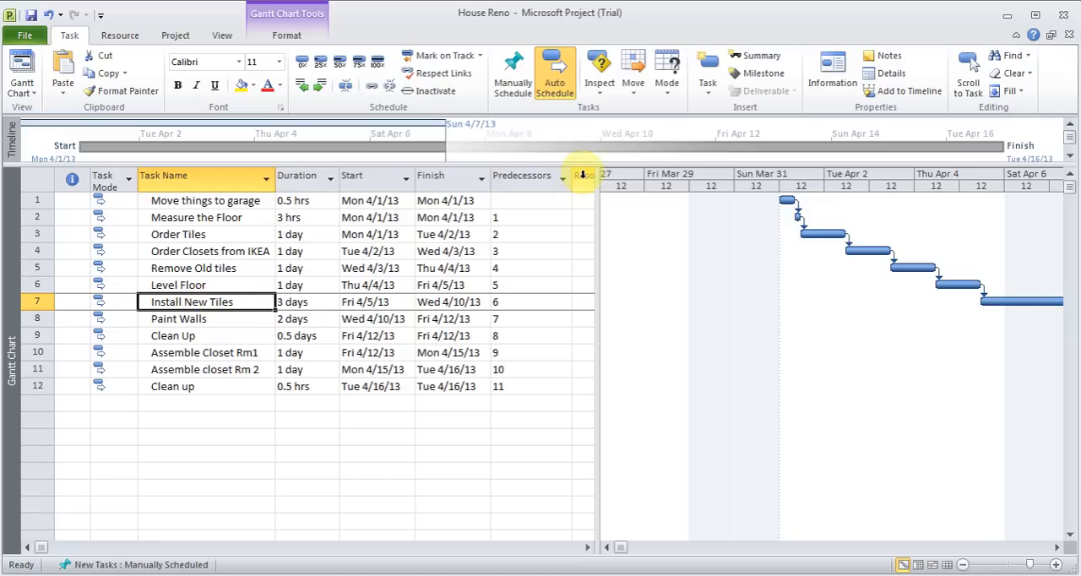
left_click(708, 89)
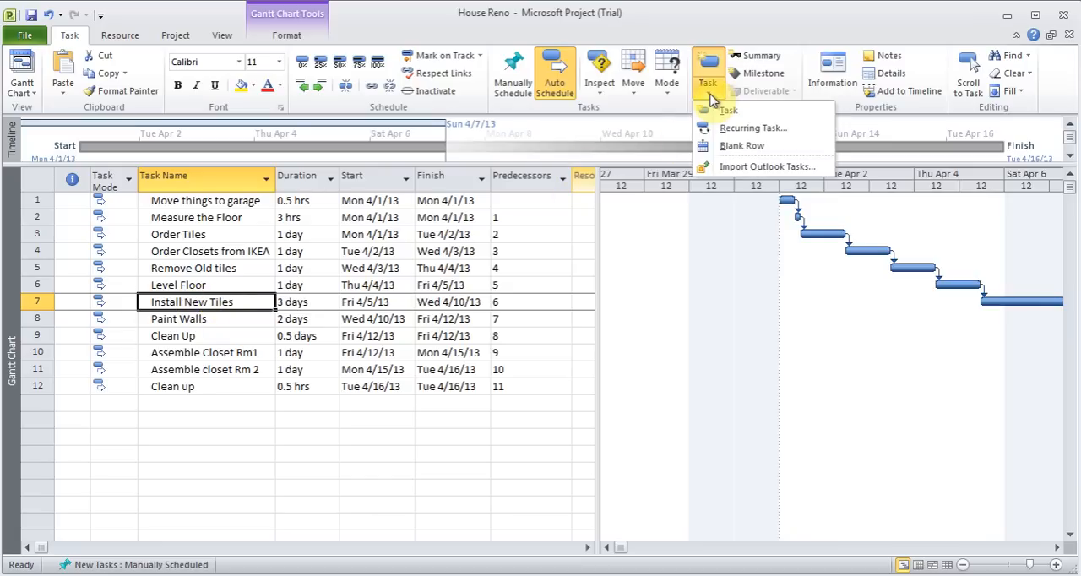
left_click(760, 131)
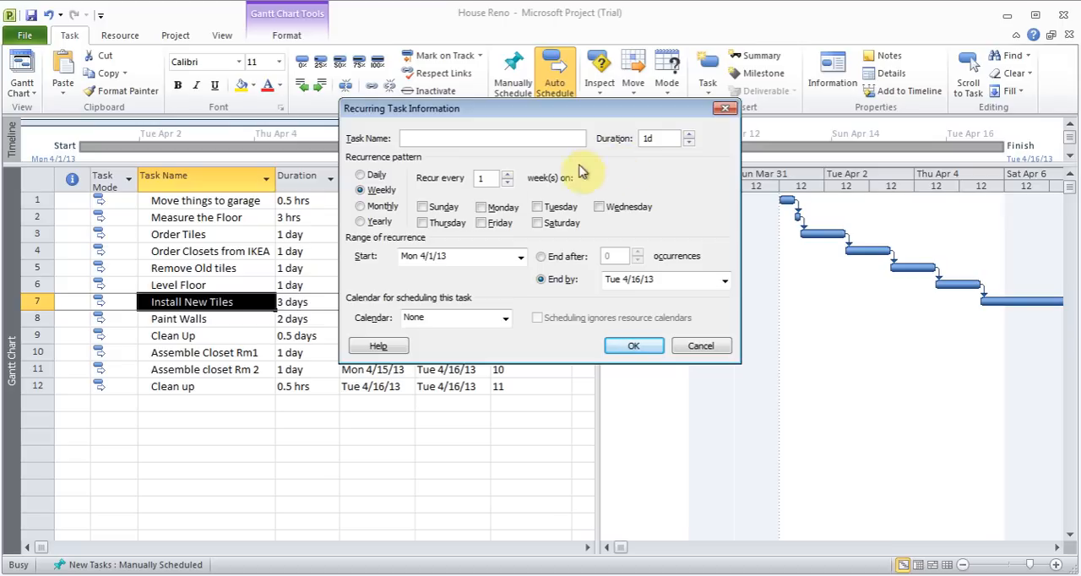
left_click(482, 207)
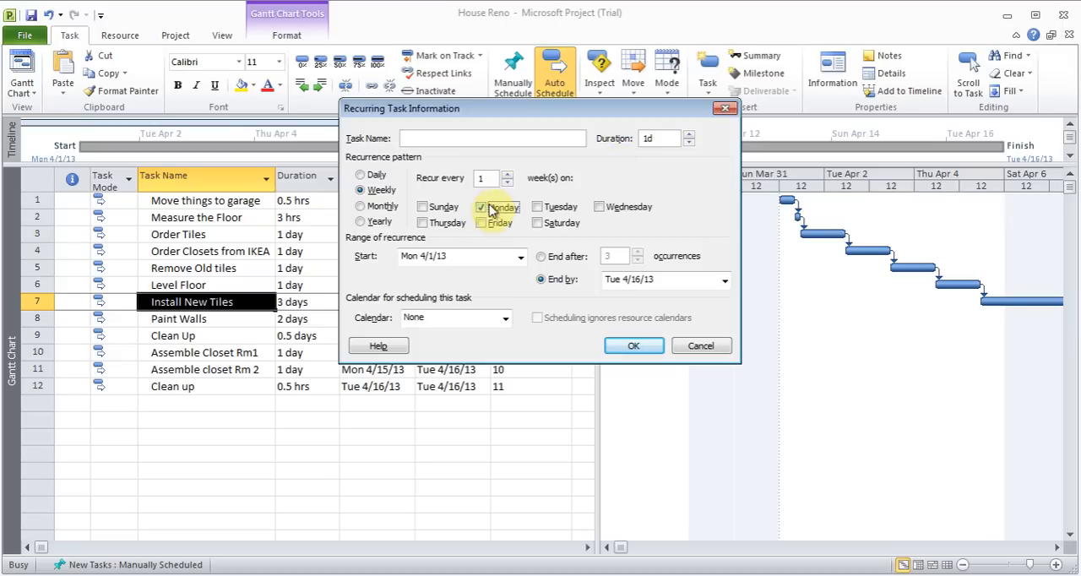
left_click(541, 255)
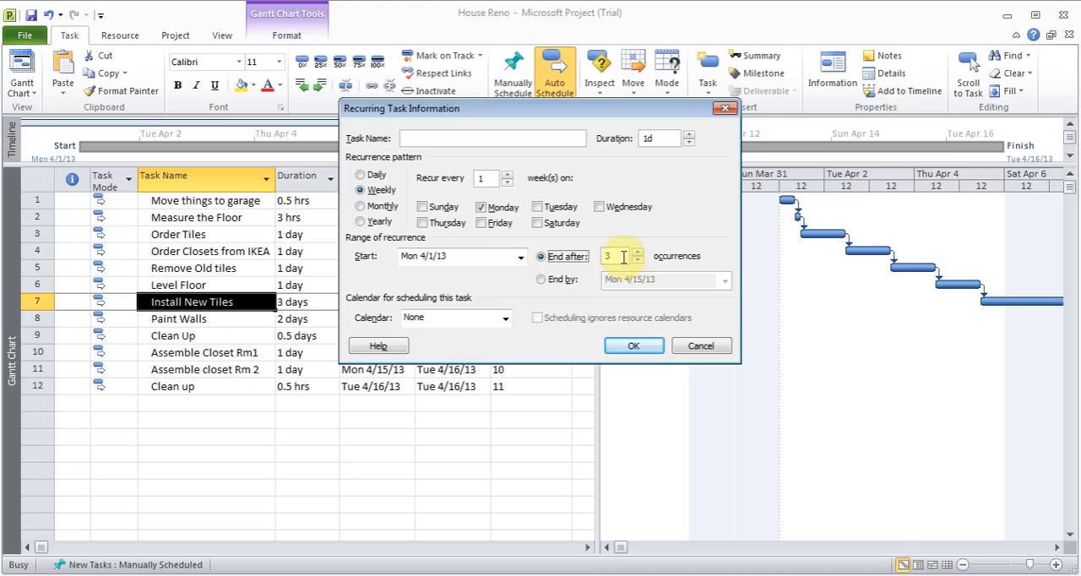
left_click(534, 141)
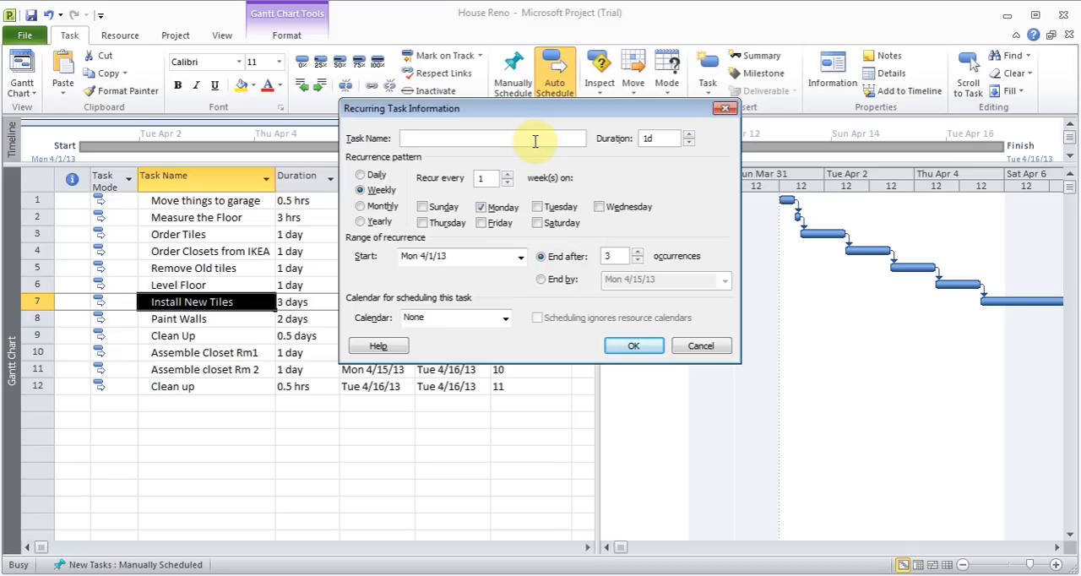
type("Test Task")
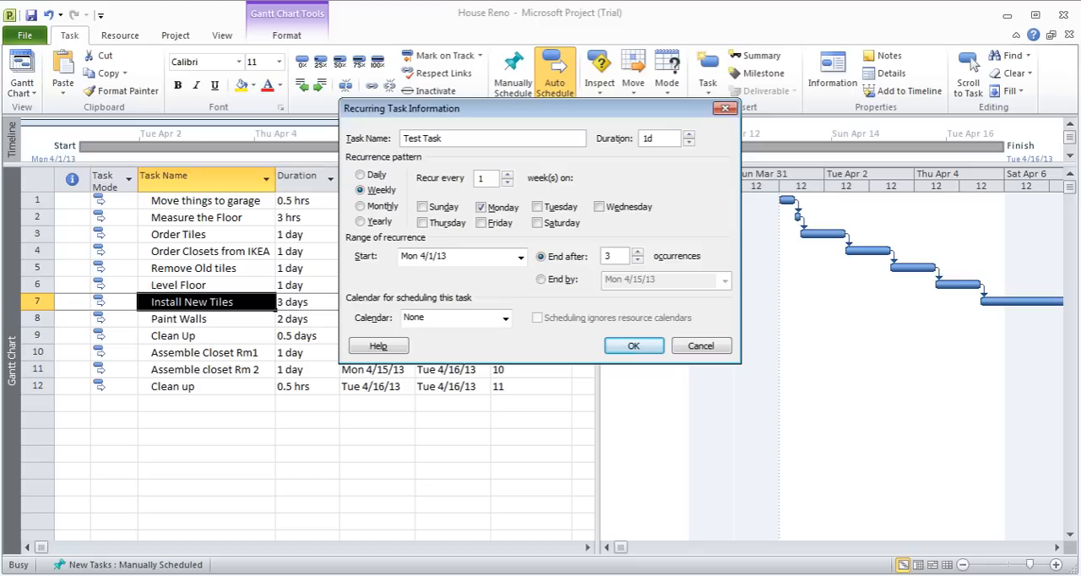
left_click(634, 347)
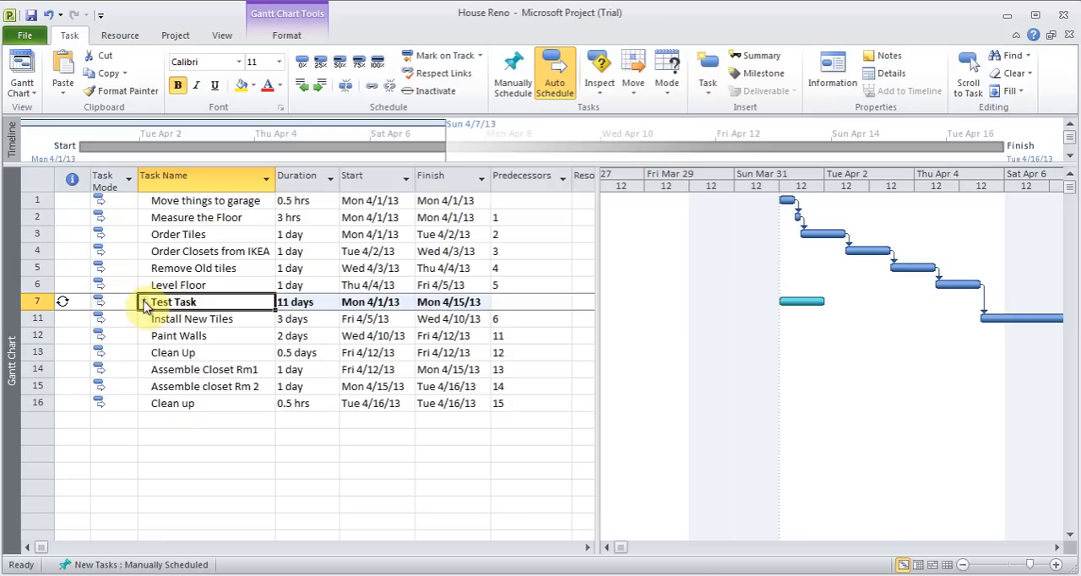
left_click(144, 302)
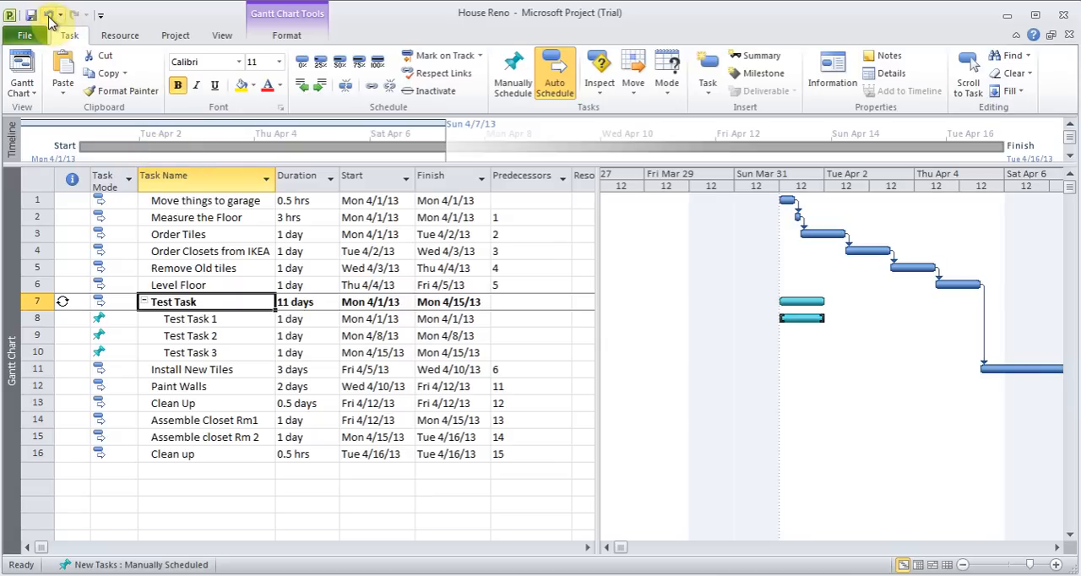
left_click(144, 302)
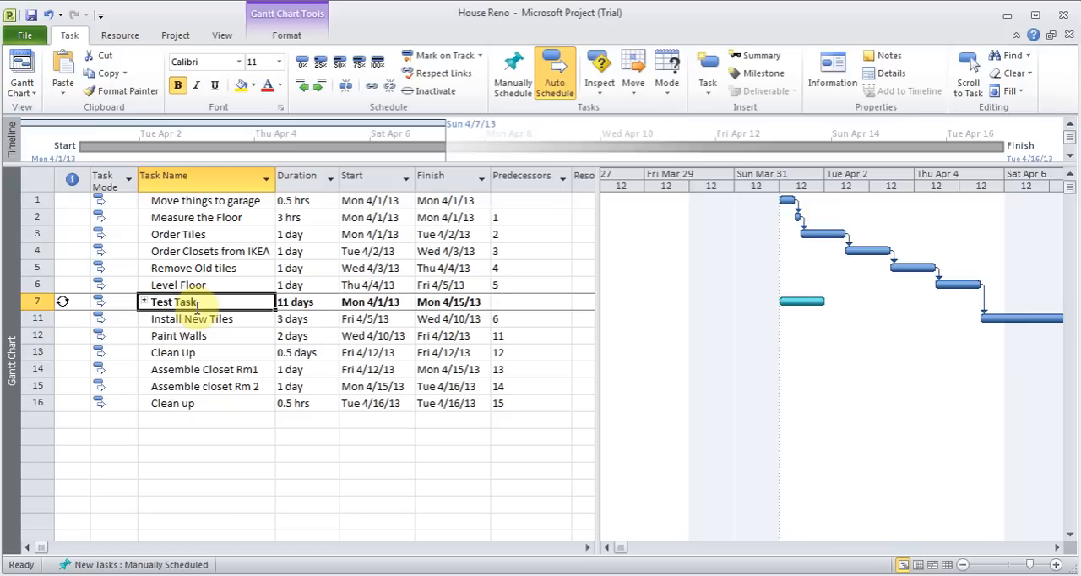
Delete the recurring task in row 7 together with all its subtasks
key("BackSpace")
left_click(39, 306)
key("Delete")
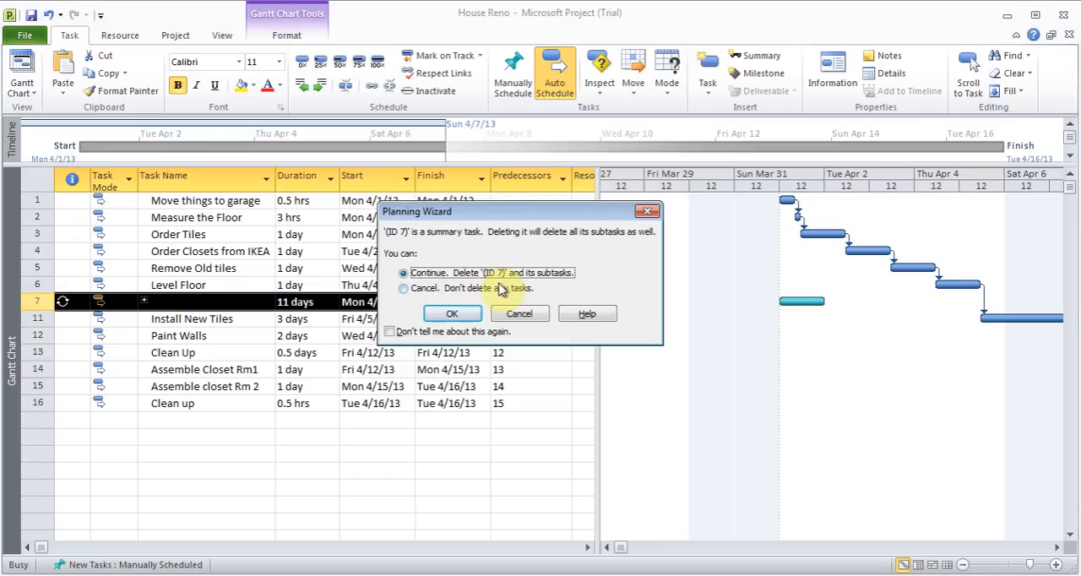
left_click(460, 314)
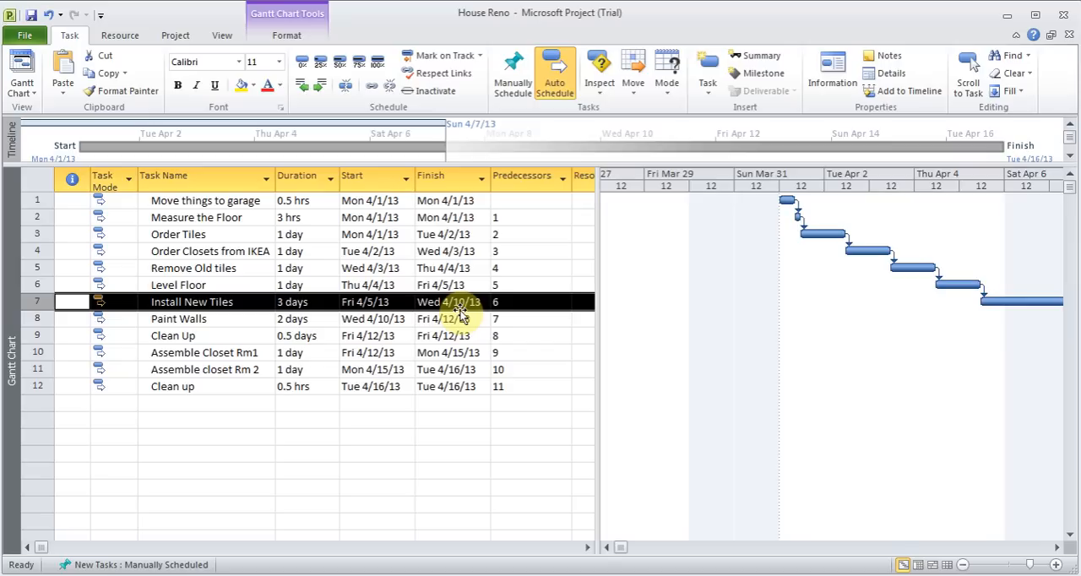
Set the Gantt chart timescale to Weeks
left_click(964, 565)
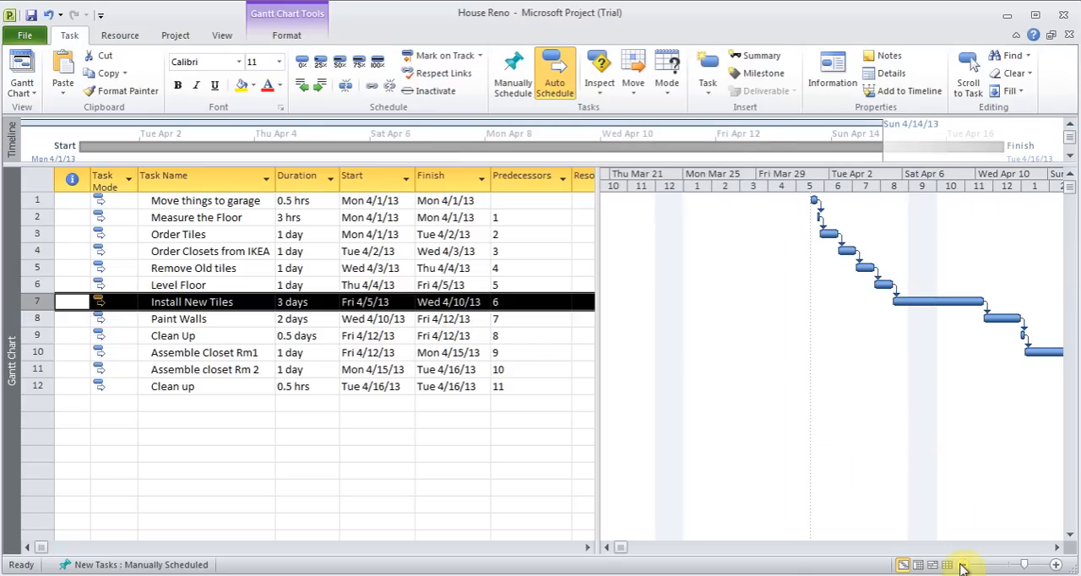
left_click(963, 565)
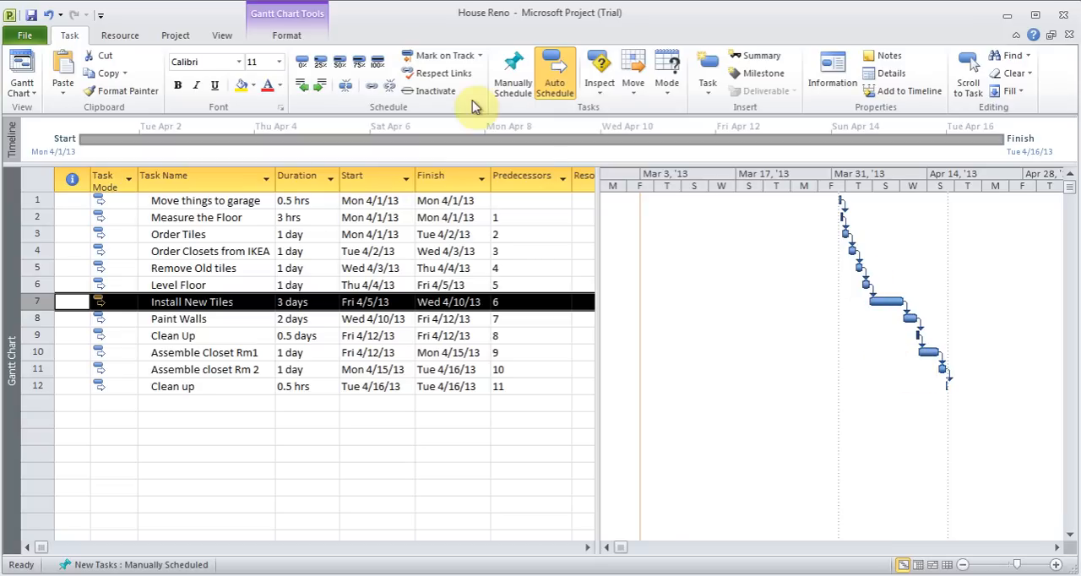
left_click(223, 36)
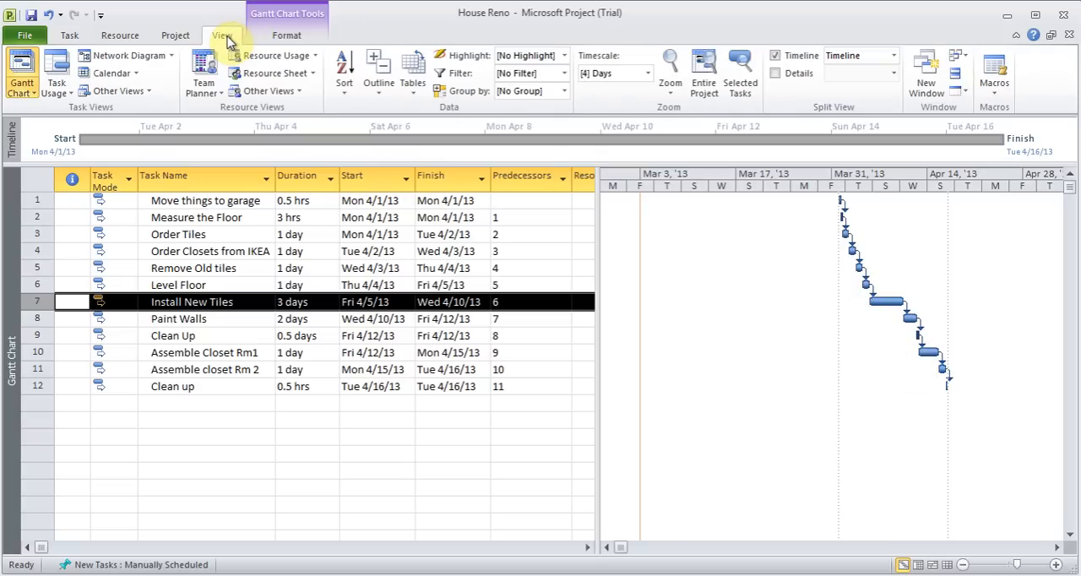
left_click(647, 74)
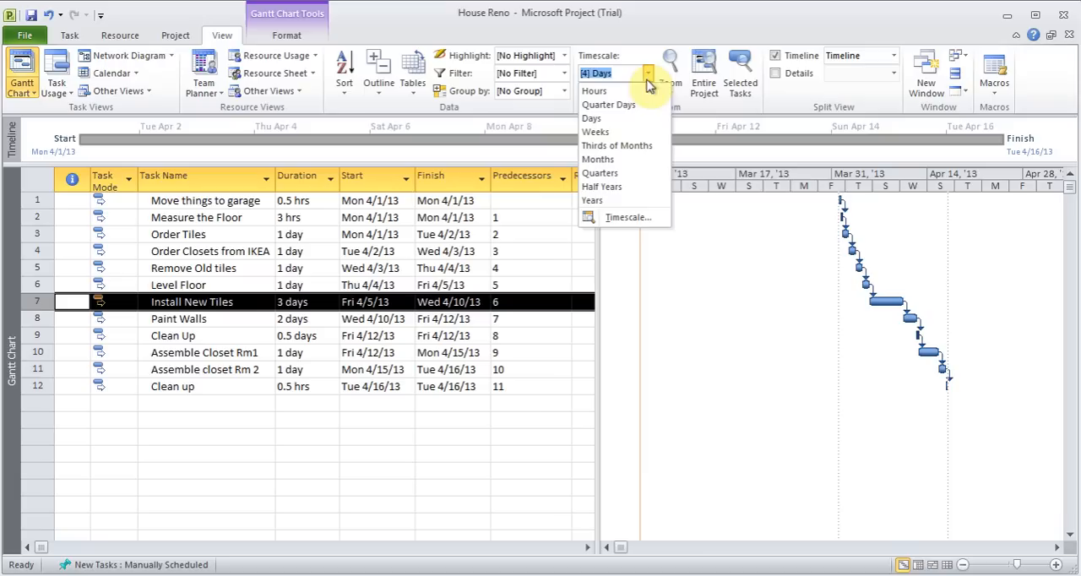
left_click(614, 133)
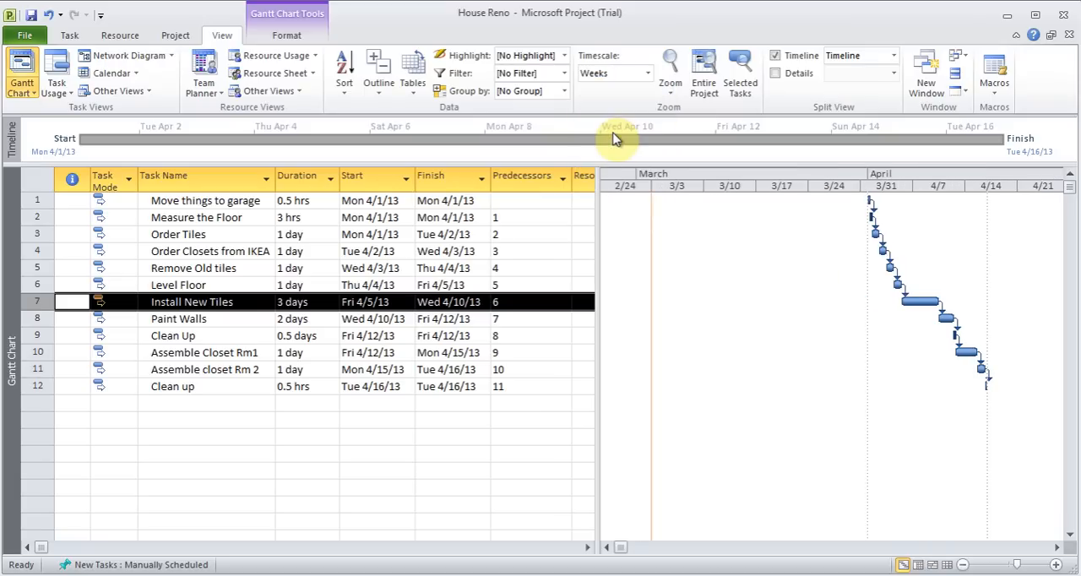
left_click(648, 74)
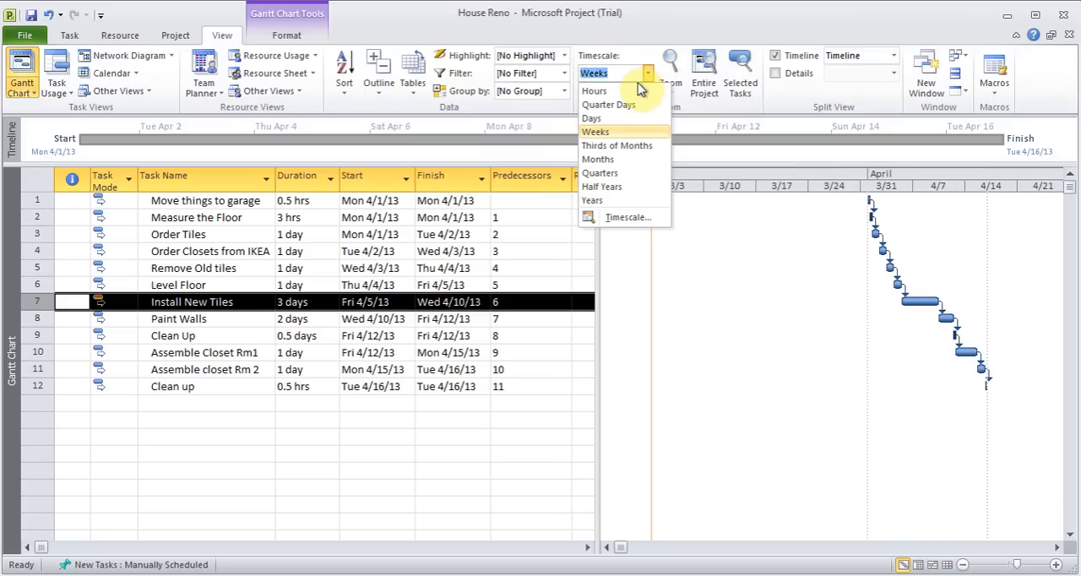
left_click(614, 133)
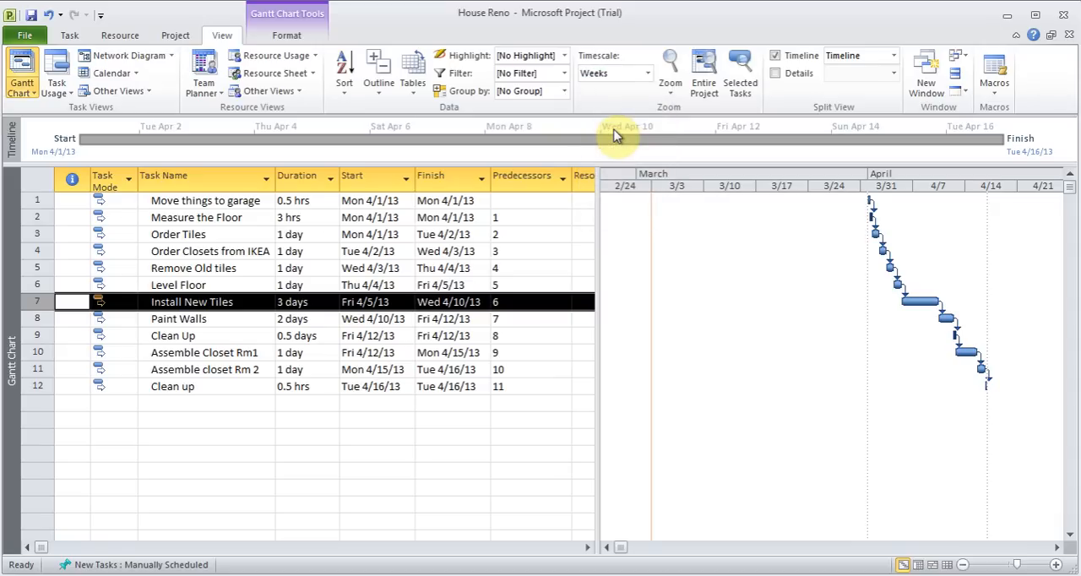
Insert a task named "Check initial plan" above "Remove Old tiles" with a duration of 0 days
left_click(69, 38)
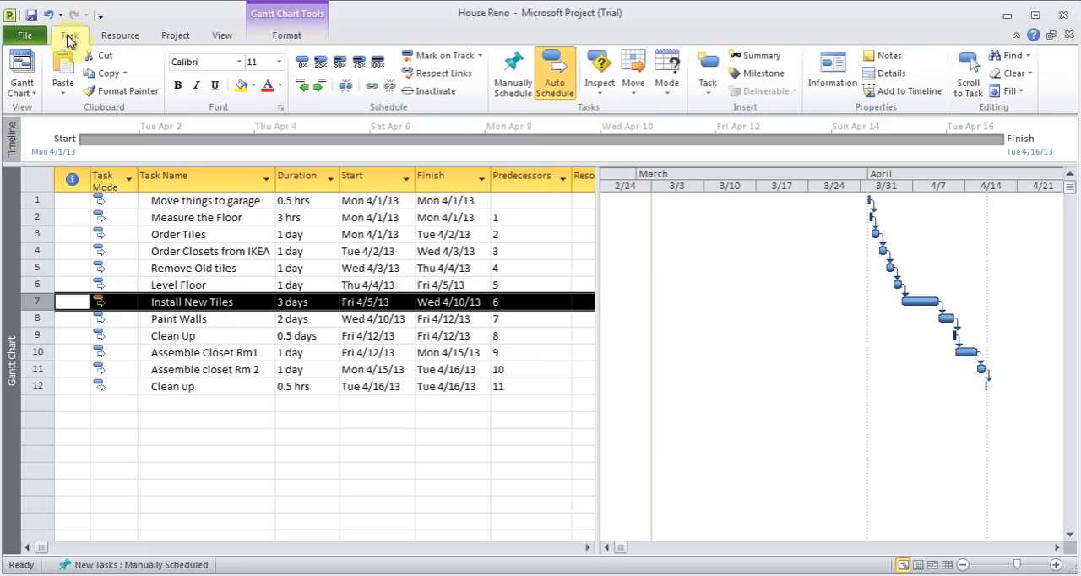
left_click(203, 325)
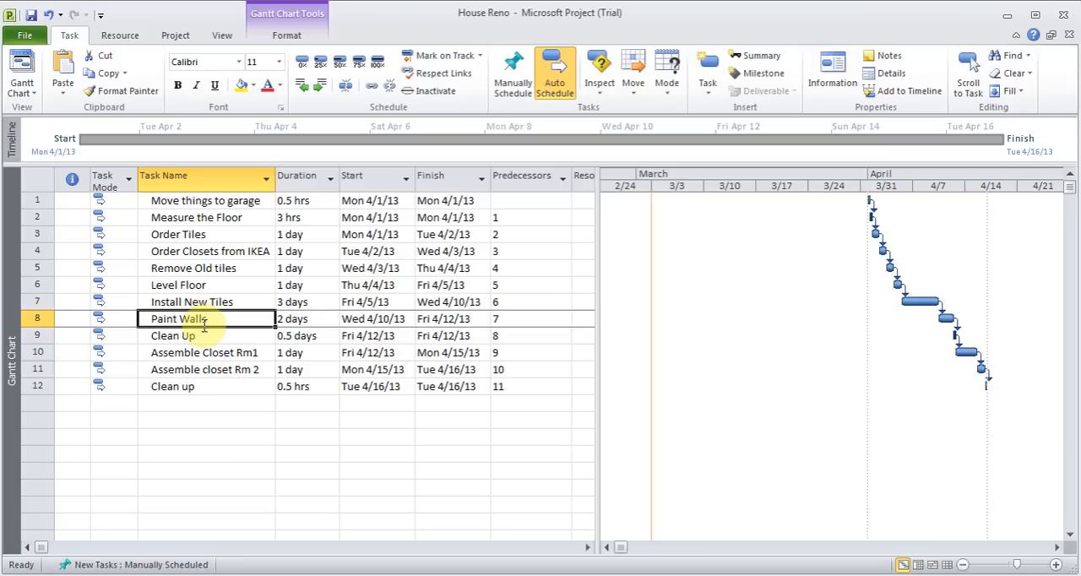
left_click(211, 255)
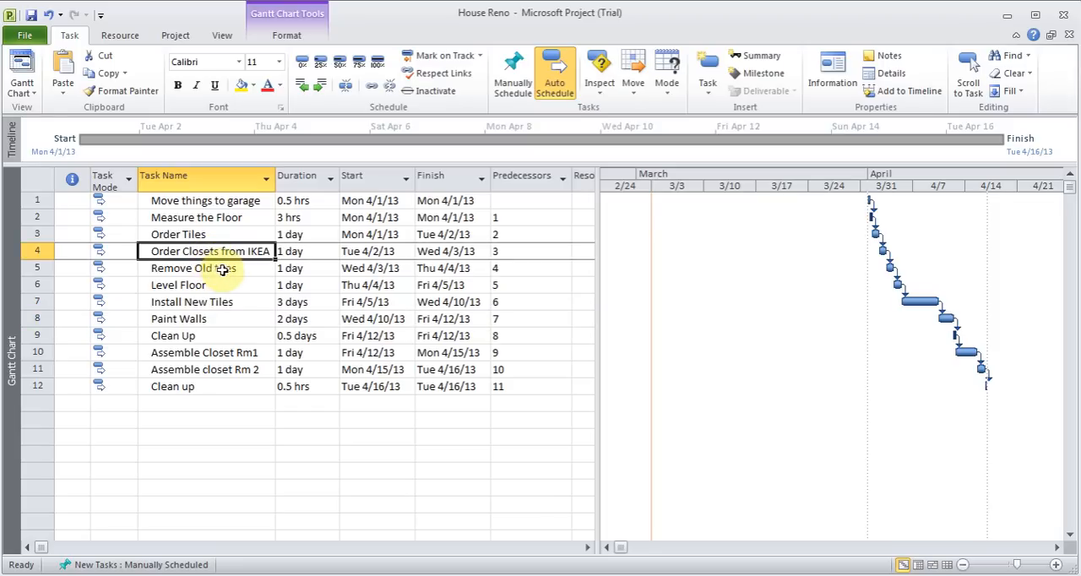
left_click(217, 269)
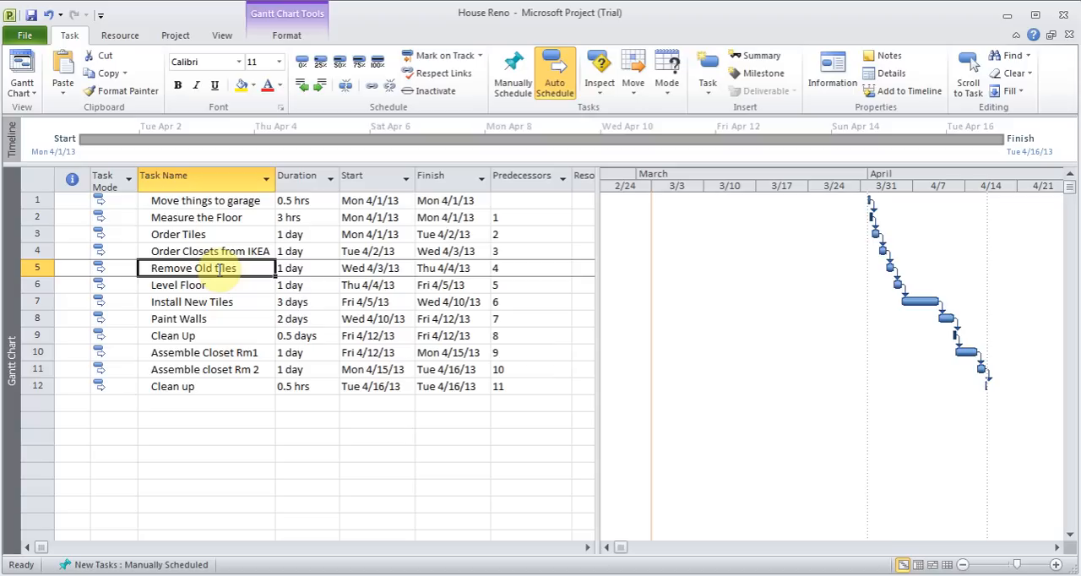
left_click(707, 86)
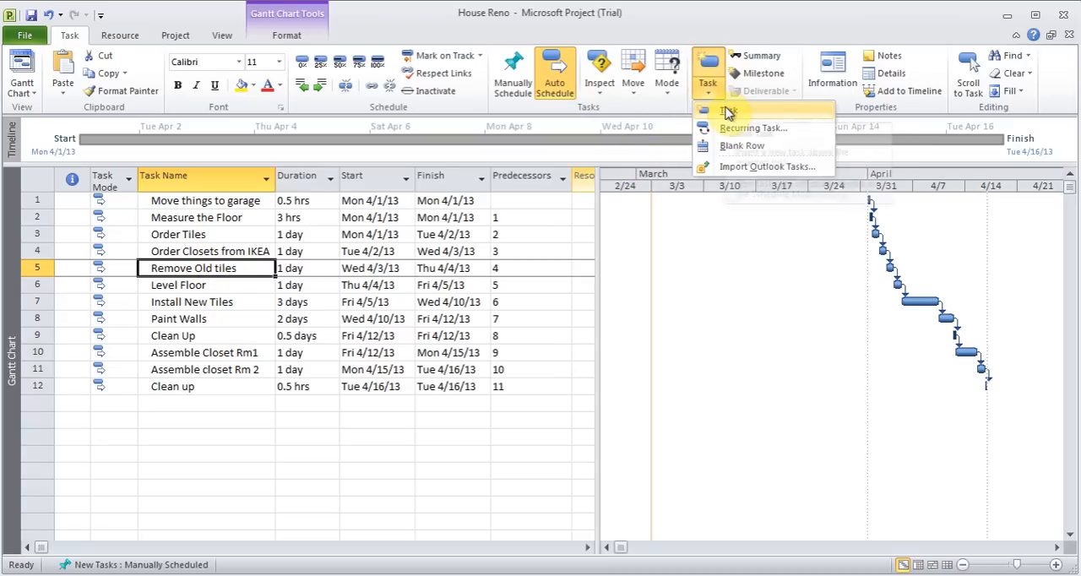
left_click(728, 112)
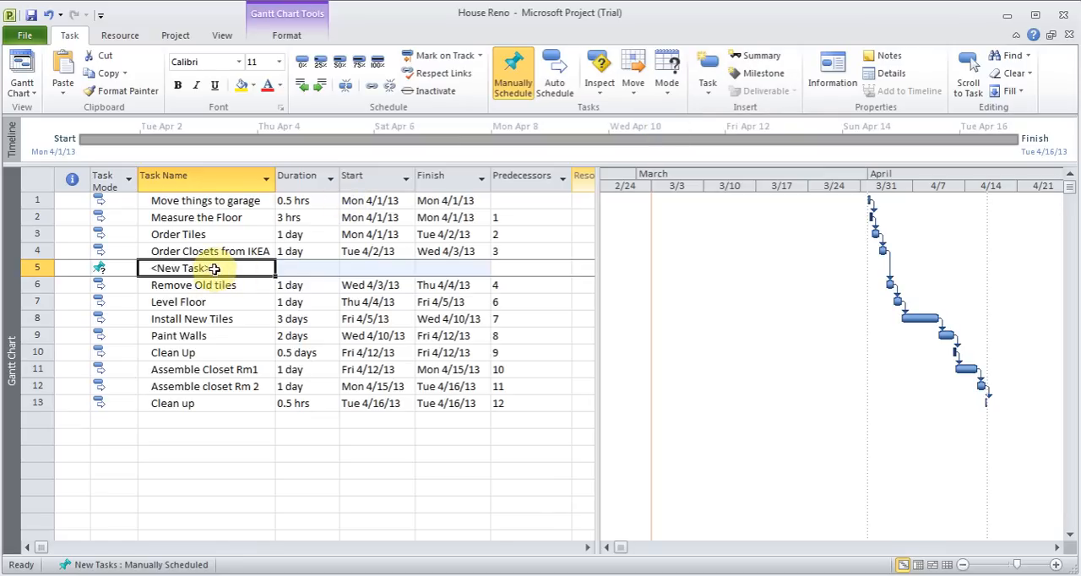
type("Che")
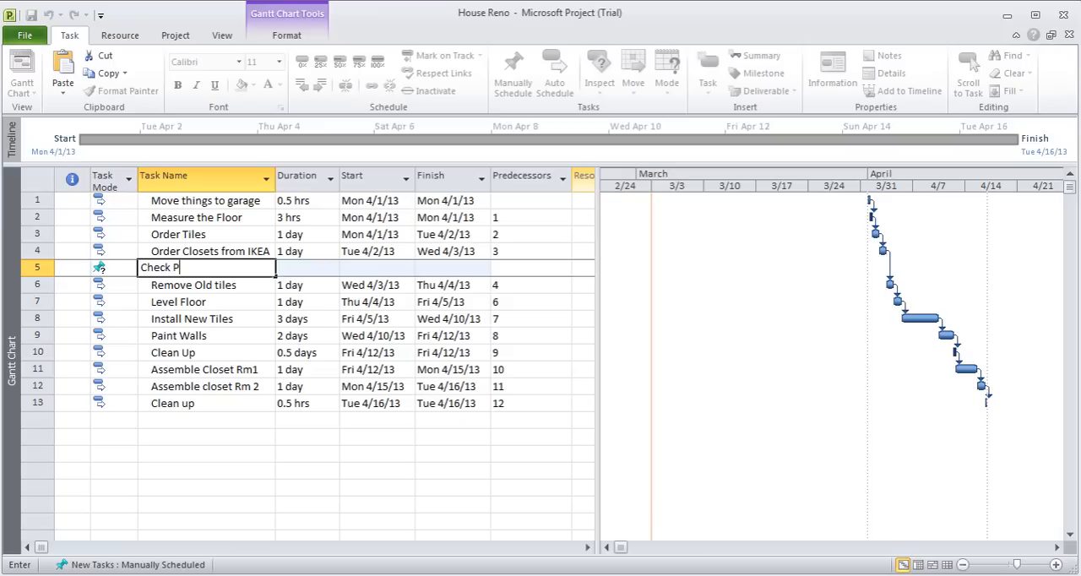
type("ck initial plan")
key("Tab")
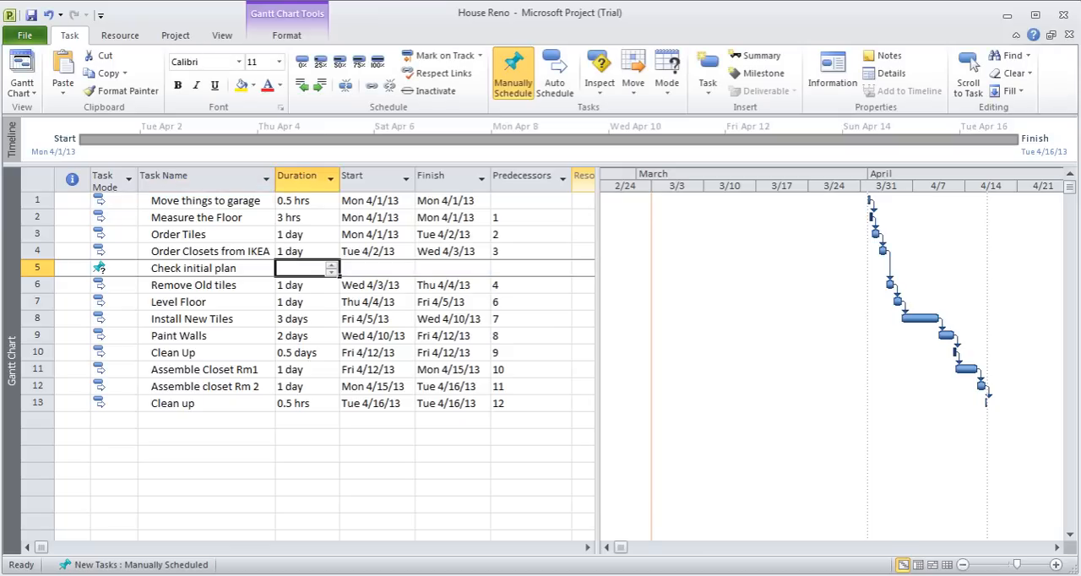
type("0d")
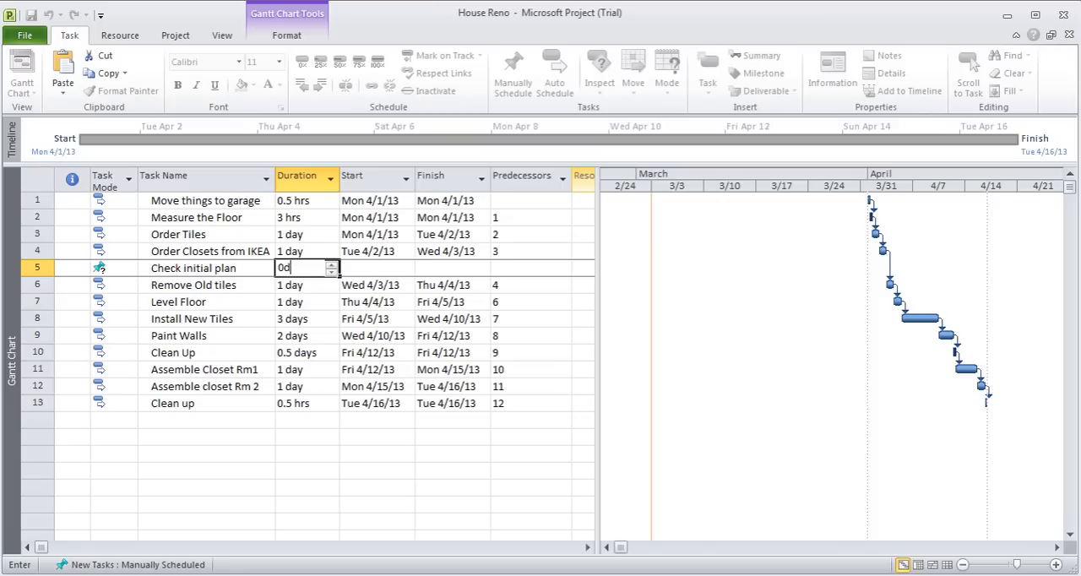
key("Tab")
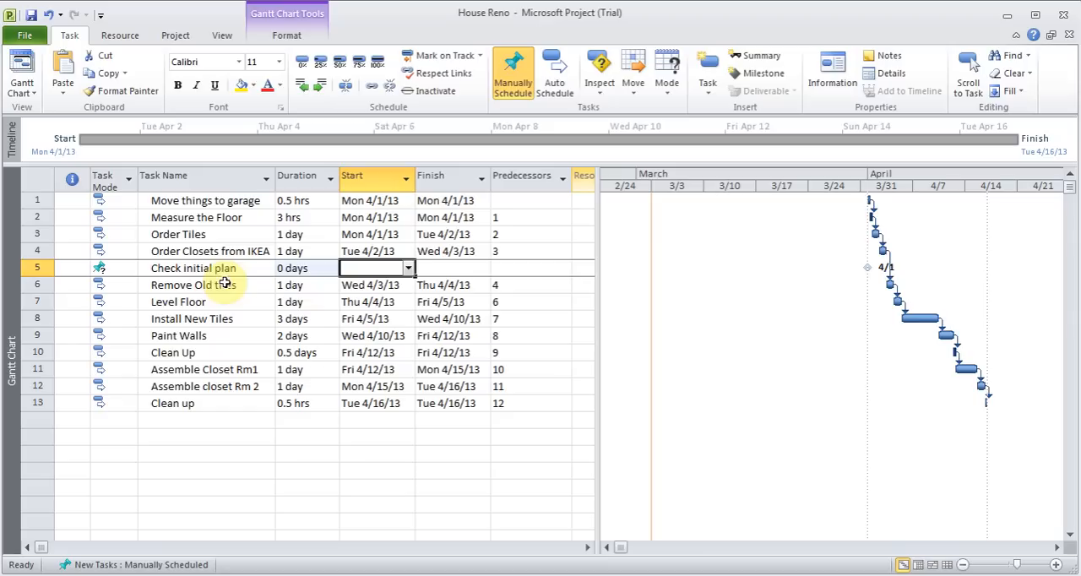
Set "Check initial plan" to auto schedule and link it as the successor of "Order Closets from IKEA"
left_click(115, 268)
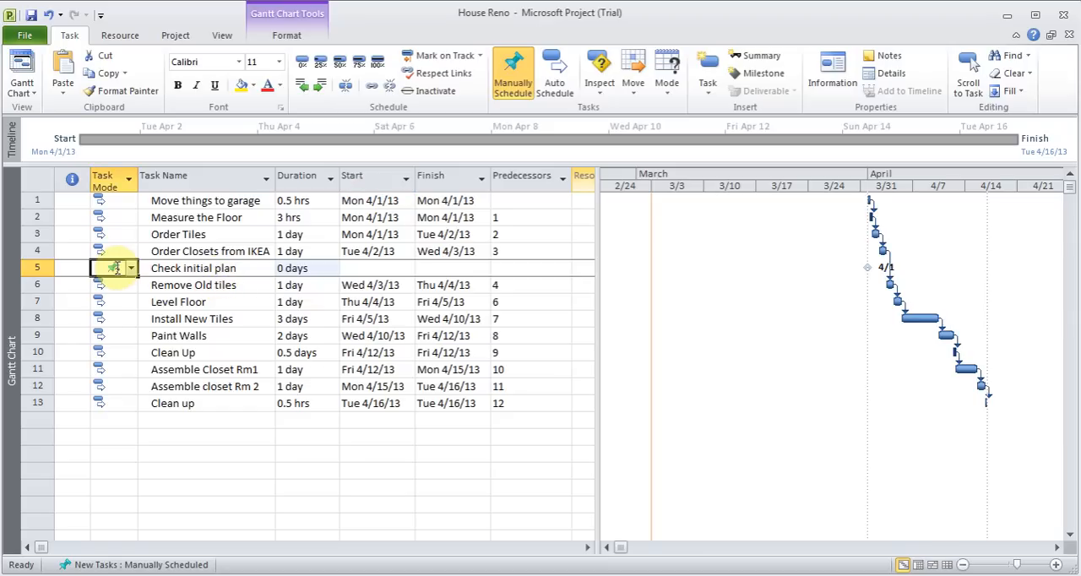
left_click(554, 77)
left_click(118, 251)
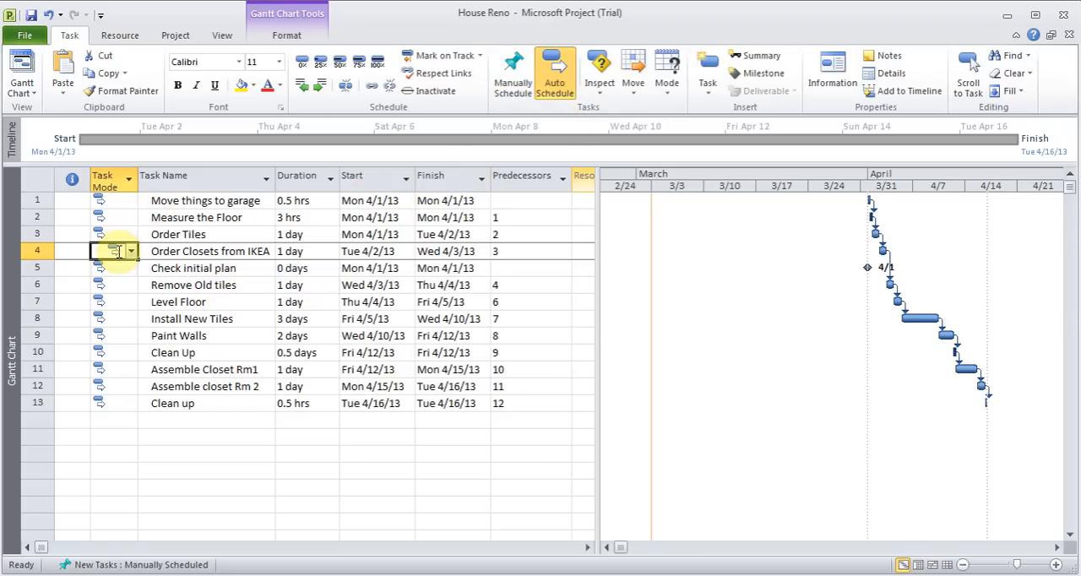
left_click(30, 252)
left_click_drag(30, 252, 30, 268)
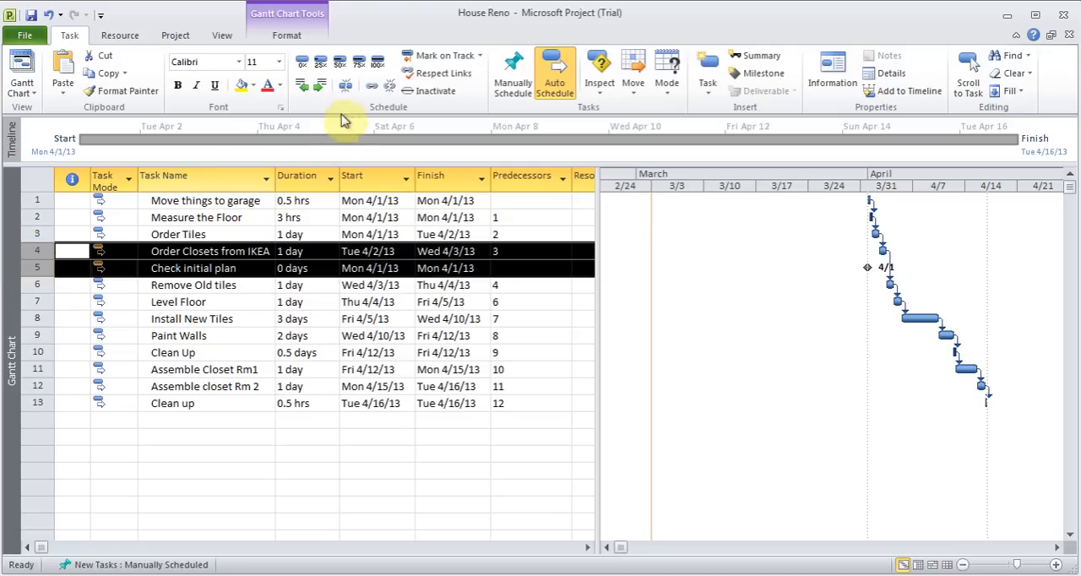
left_click(376, 88)
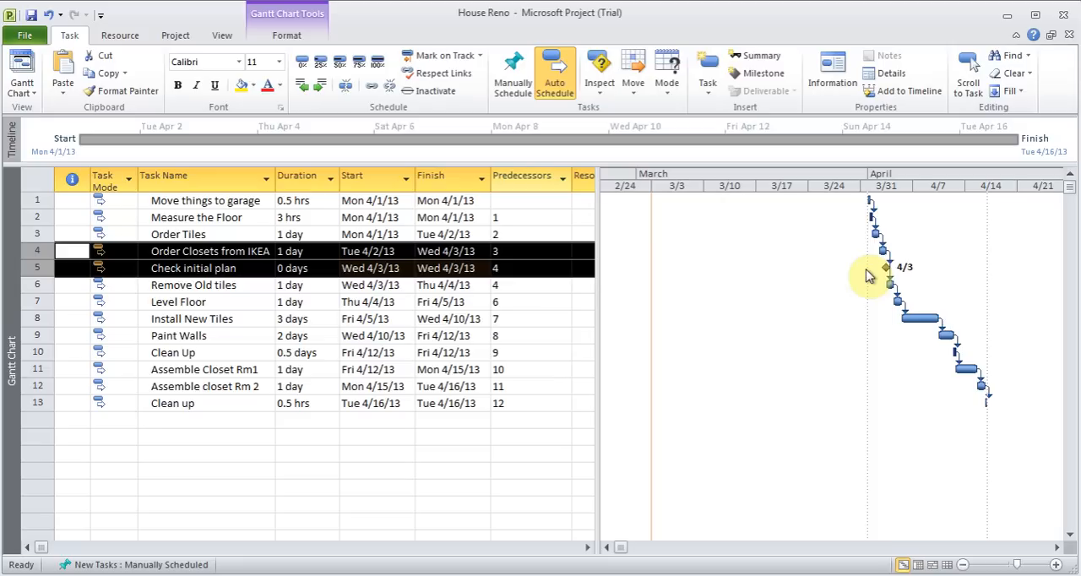
left_click(209, 285)
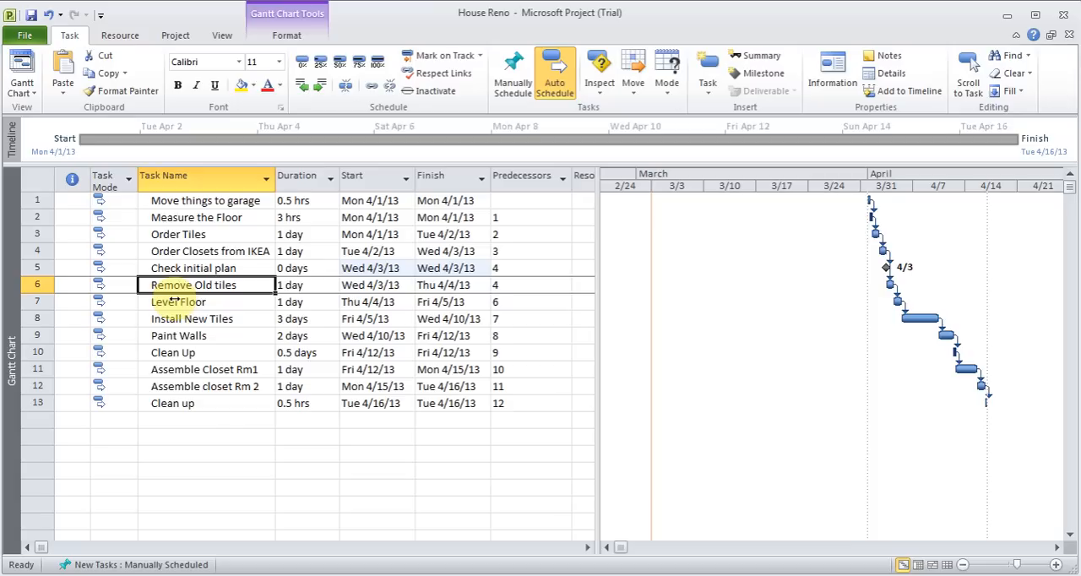
Insert a task named "Planning Phase" above "Move things to garage" and set it to auto schedule
left_click(206, 201)
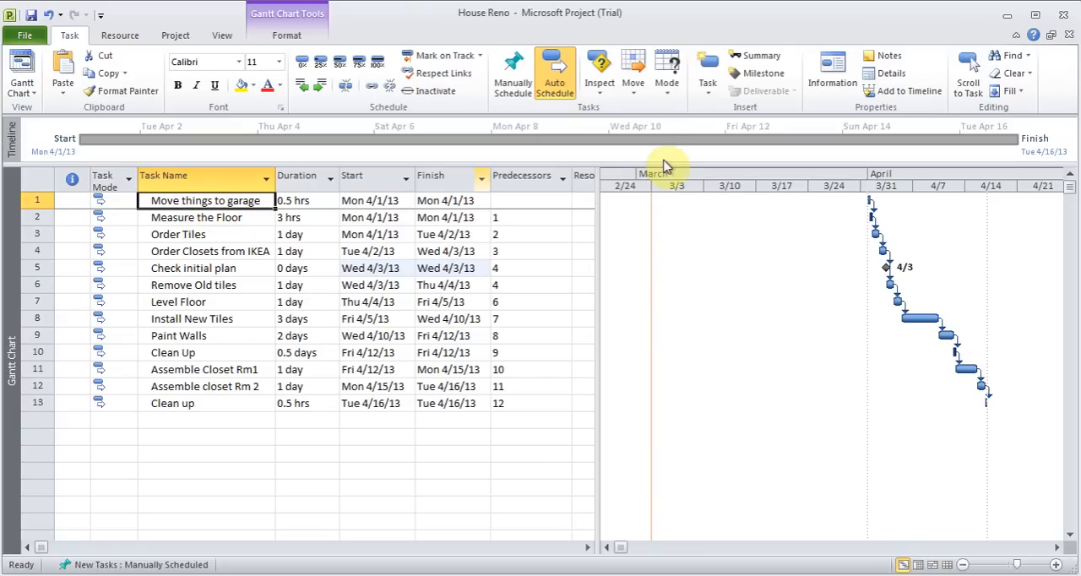
left_click(712, 95)
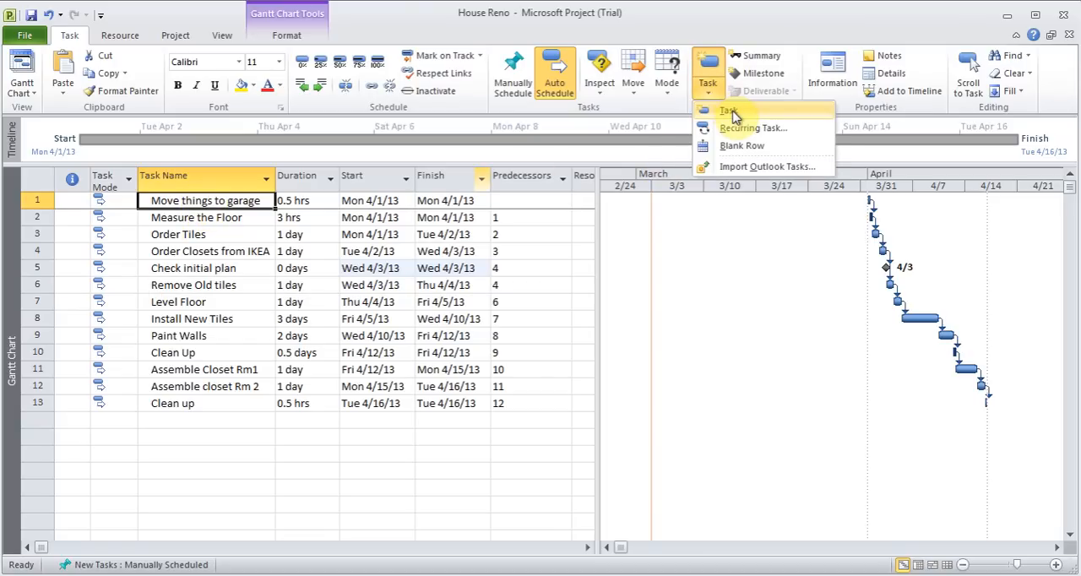
left_click(727, 113)
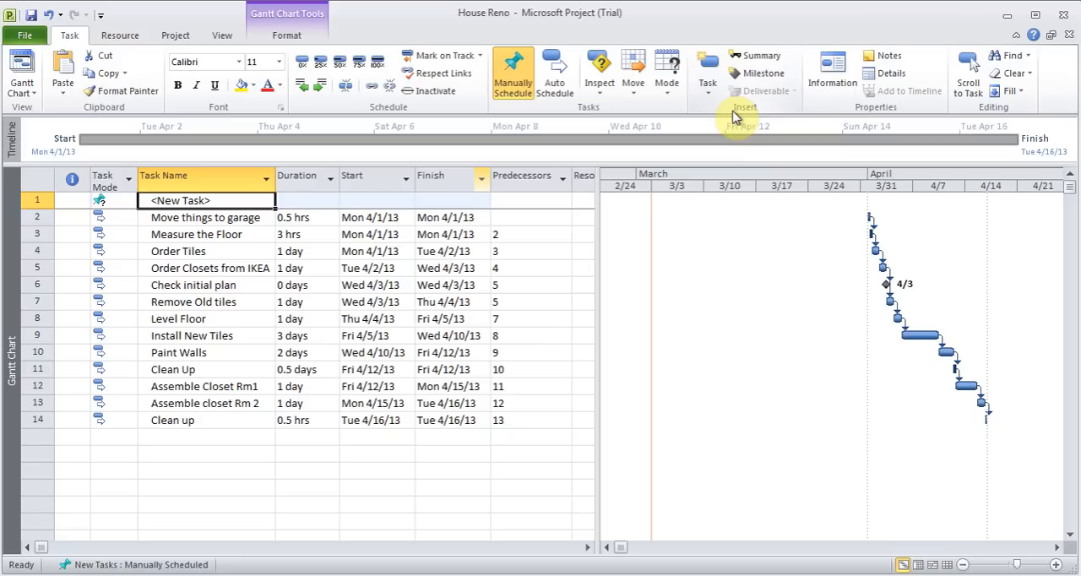
type("Planning Phase")
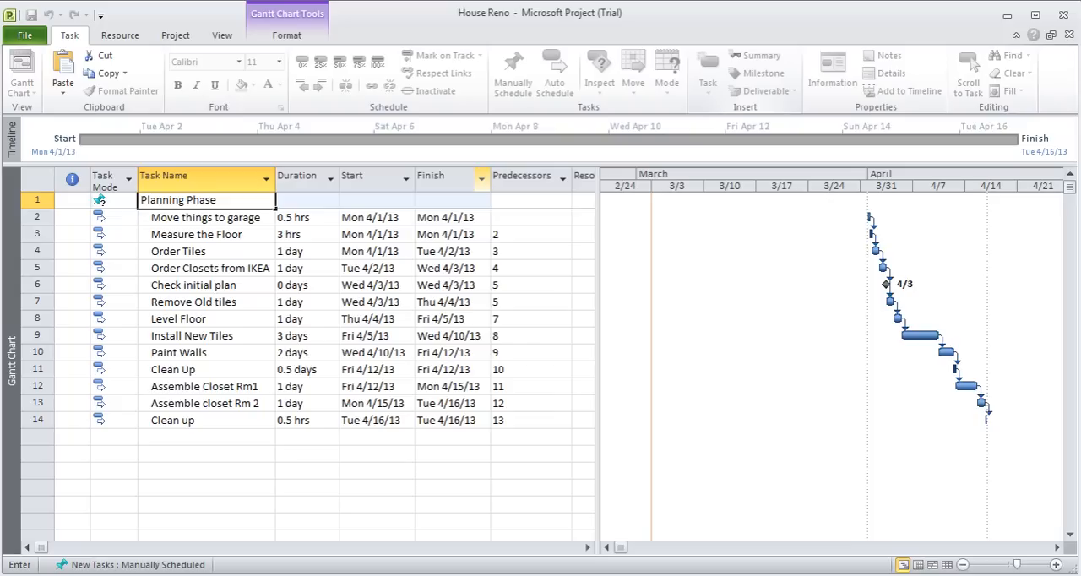
key("Tab")
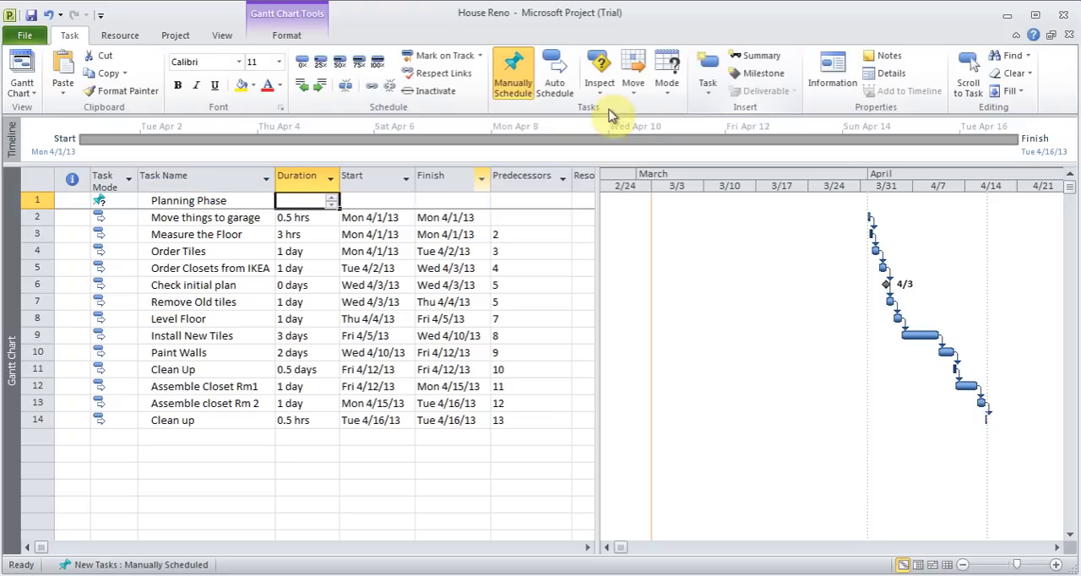
left_click(122, 200)
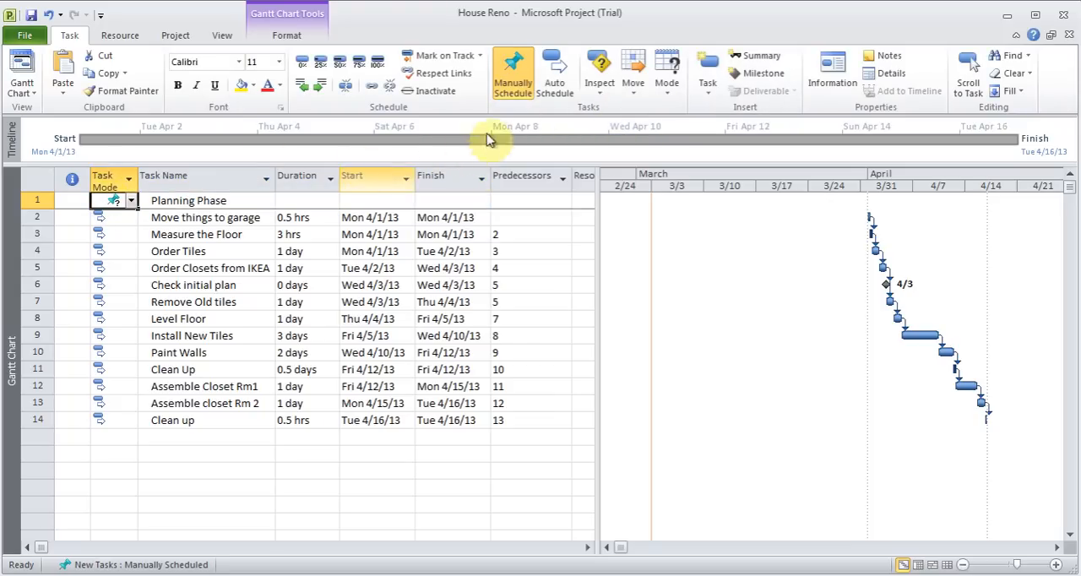
left_click(554, 74)
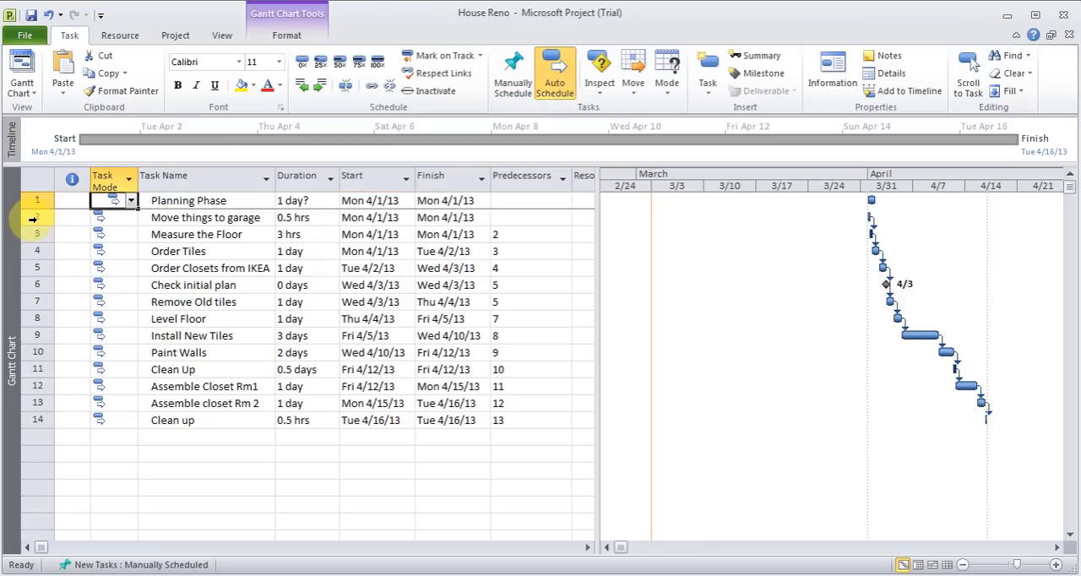
Indent "Move things to garage" through "Check initial plan" under "Planning Phase", and collapse and re-expand that summary task
left_click_drag(28, 217, 31, 278)
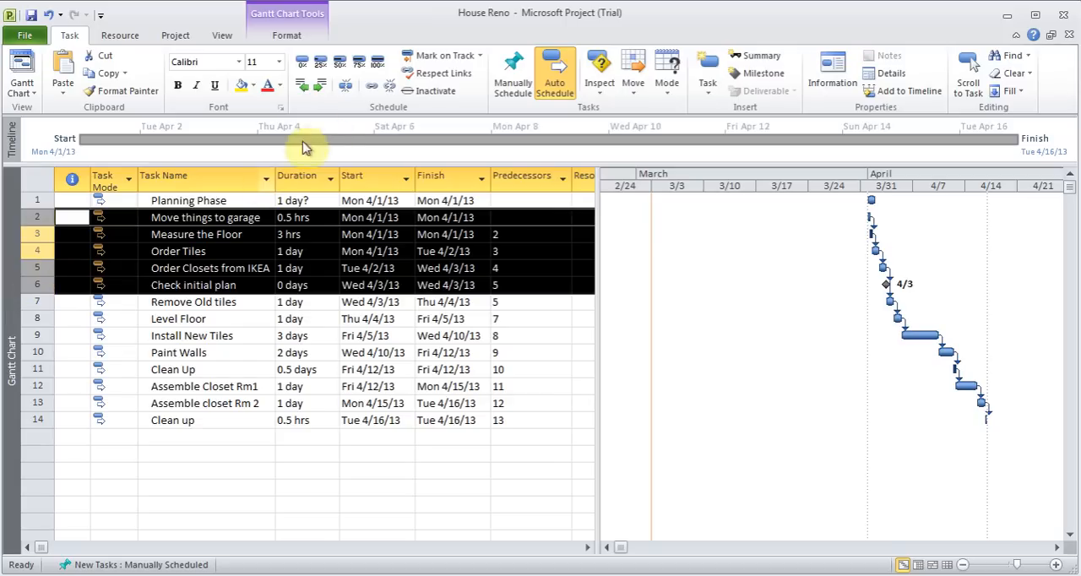
left_click(321, 86)
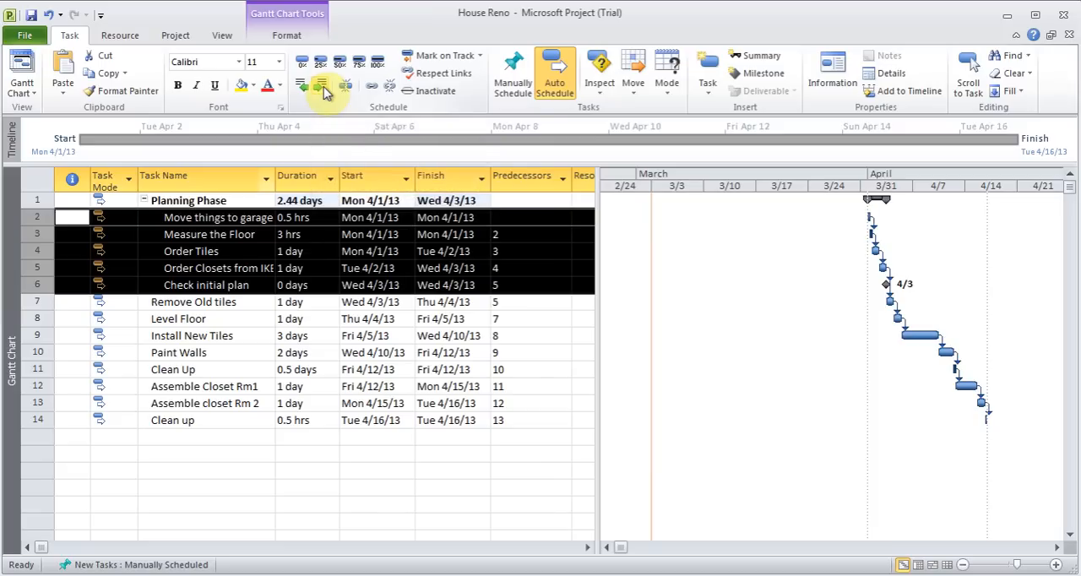
left_click(213, 218)
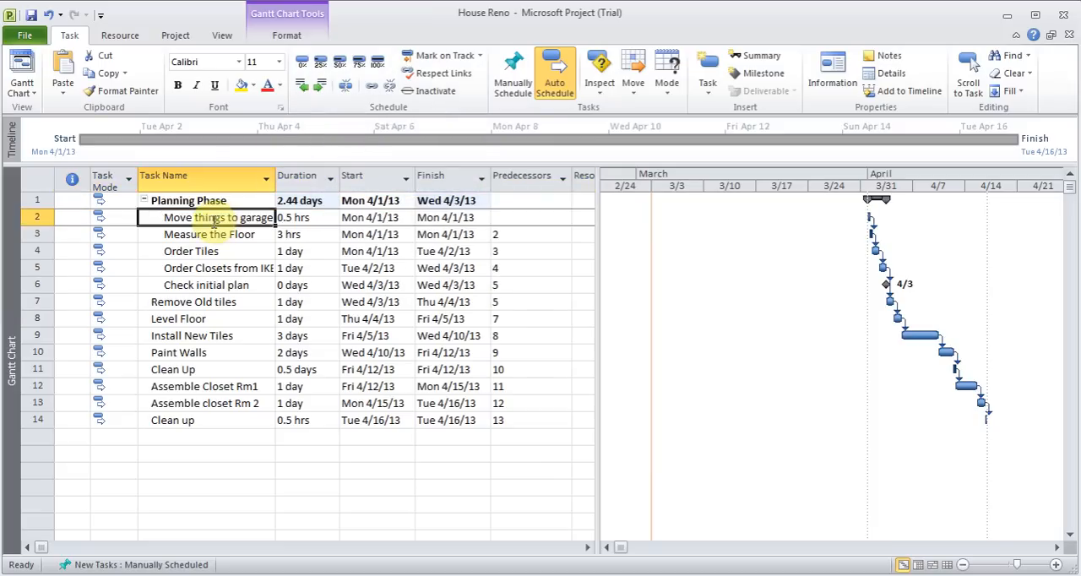
left_click(144, 201)
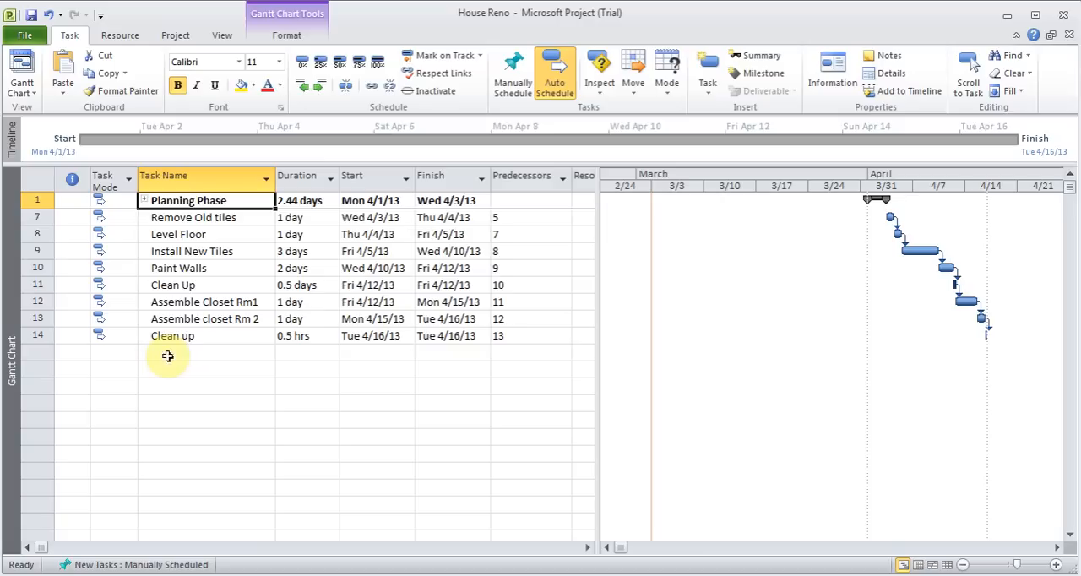
left_click(145, 201)
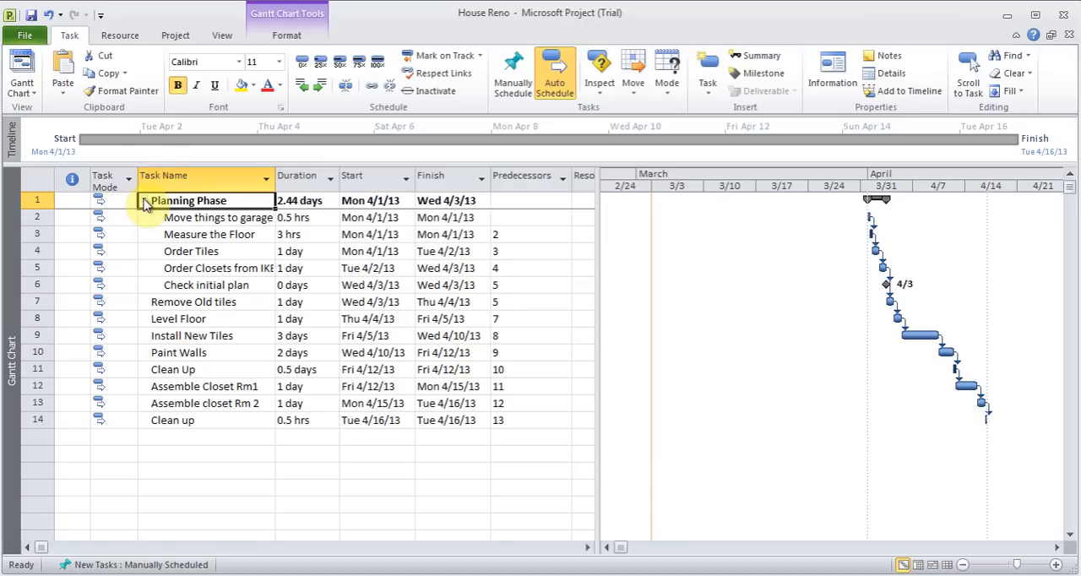
Insert a task above "Remove Old tiles", outdent it one level, and name it "Tiles Phase"
left_click(149, 304)
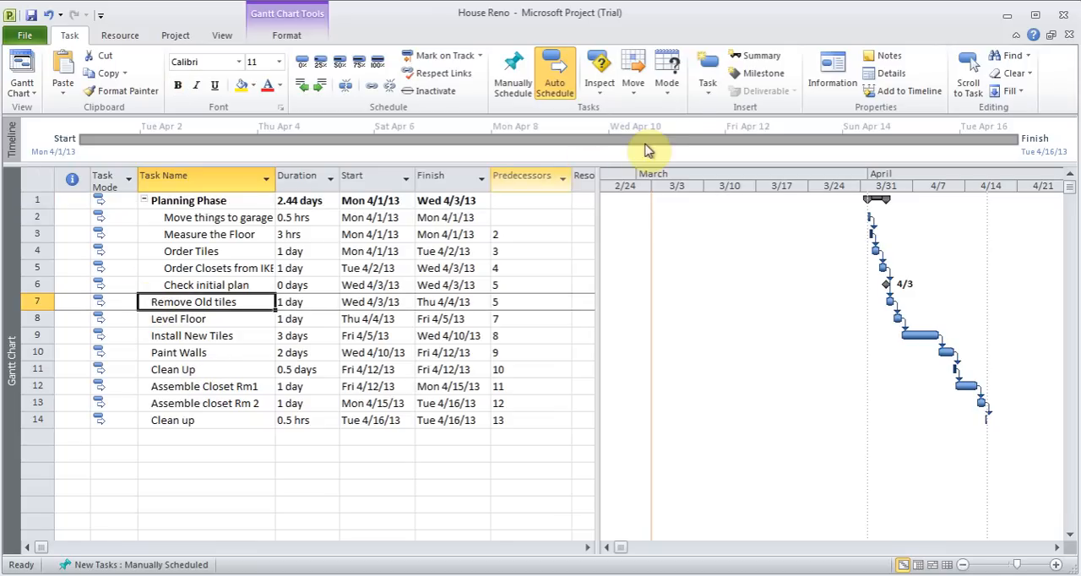
left_click(708, 93)
left_click(726, 112)
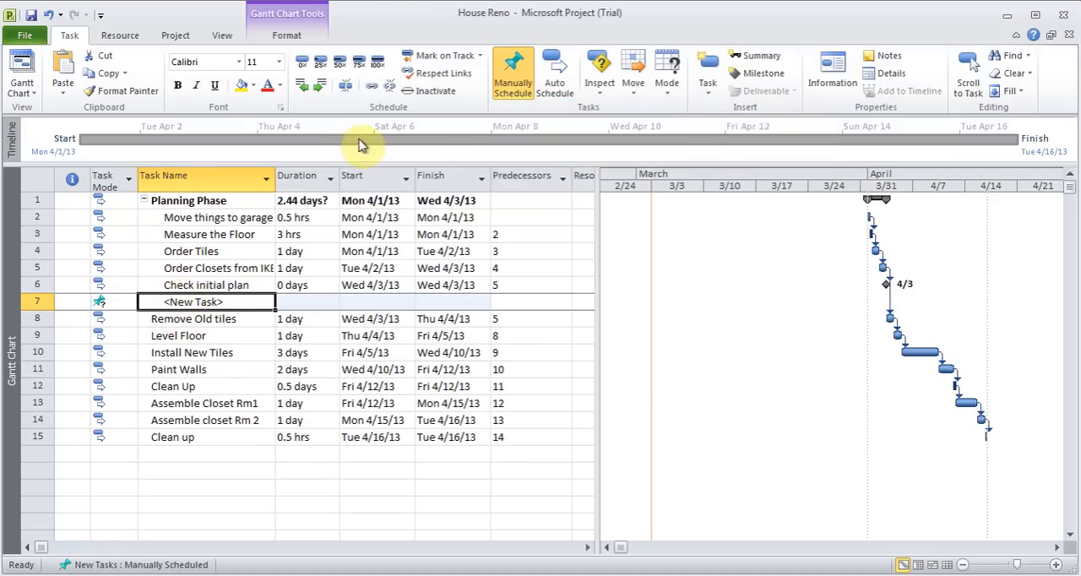
left_click(303, 88)
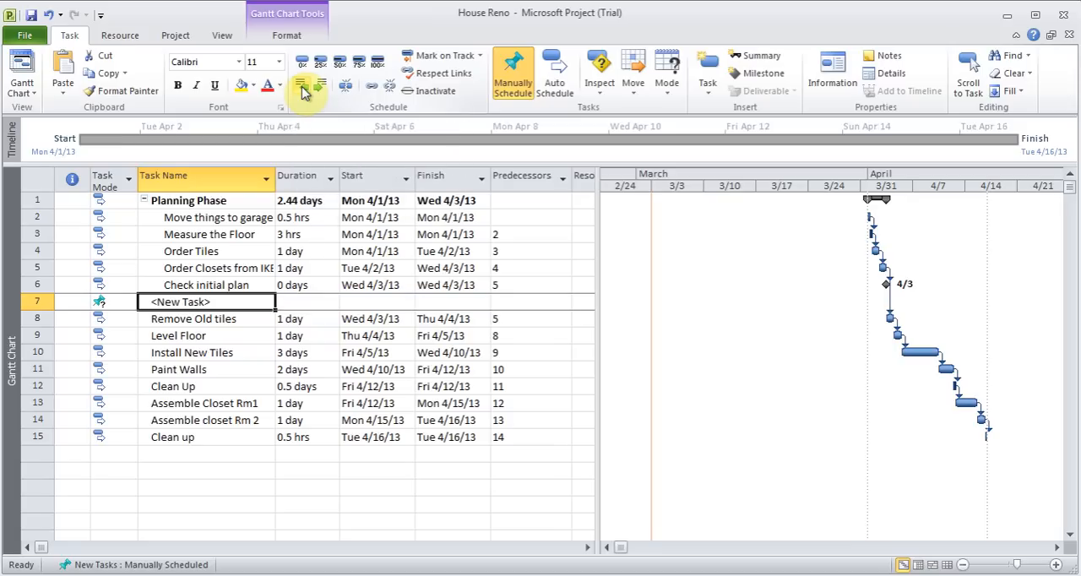
type("Til")
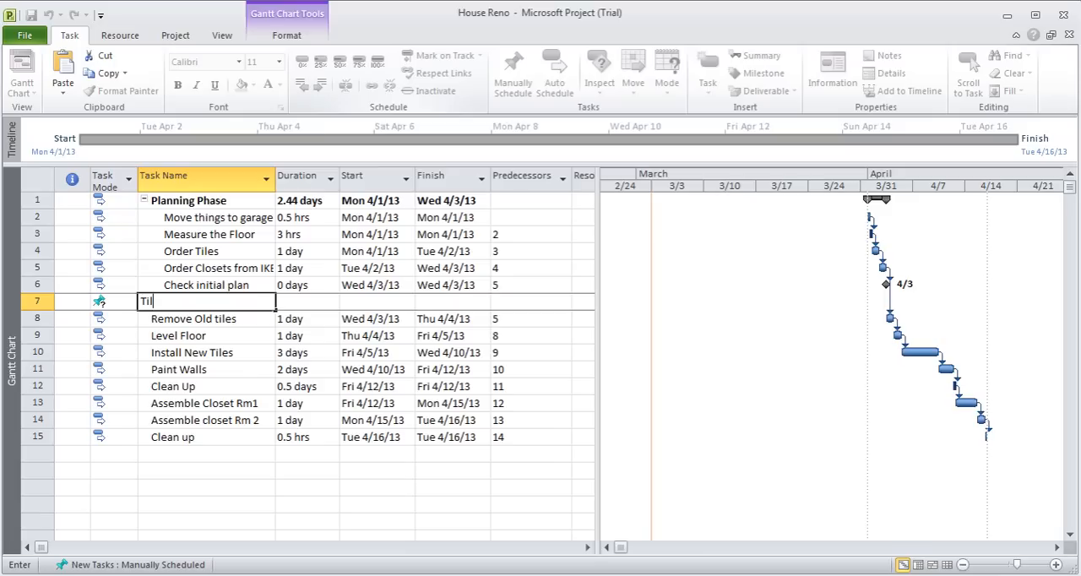
type("es Phase")
Set "Tiles Phase" to auto schedule and indent "Remove Old tiles" through "Clean Up" in row 12 beneath it
left_click(116, 302)
left_click(554, 85)
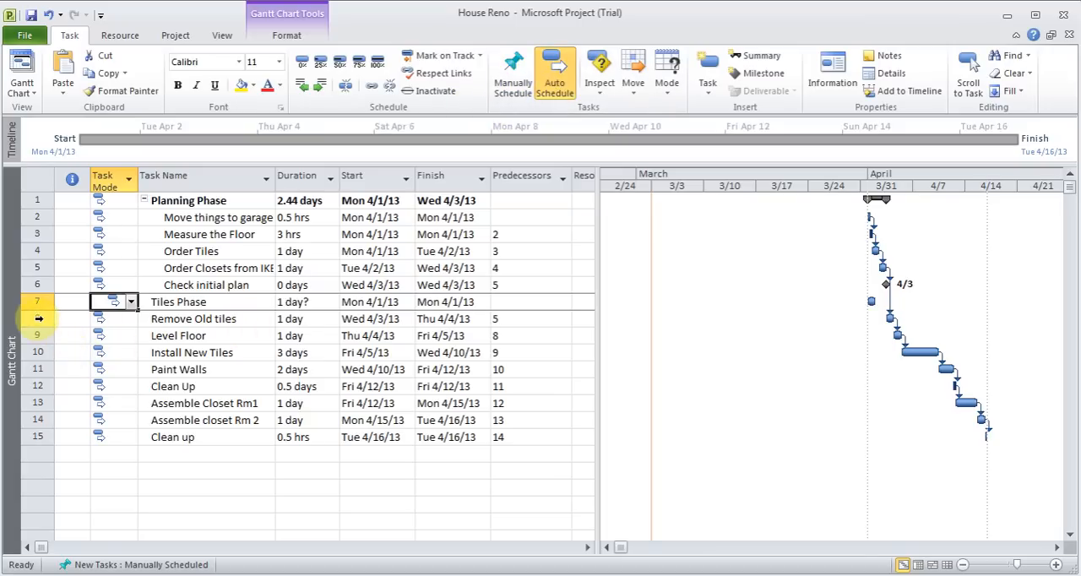
left_click_drag(20, 319, 37, 385)
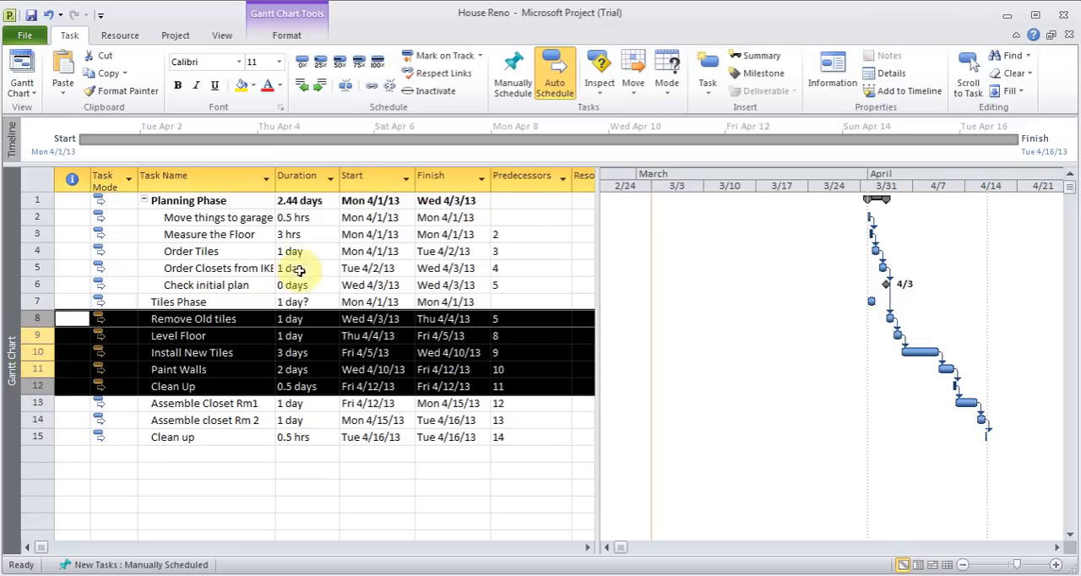
left_click(320, 88)
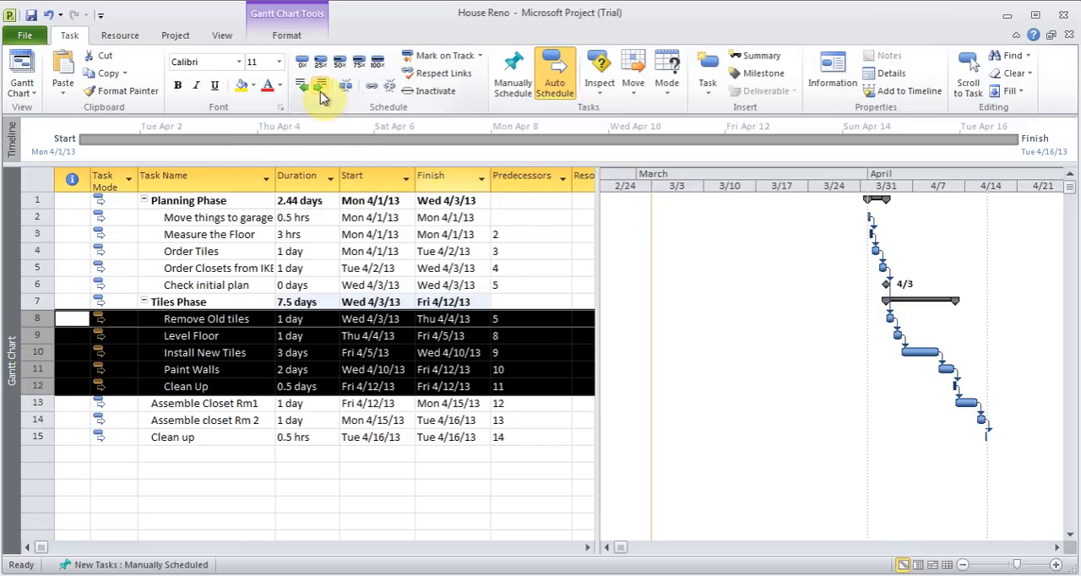
Collapse the "Tiles Phase" and "Planning Phase" summary tasks, saving the changes to House Reno
left_click(205, 321)
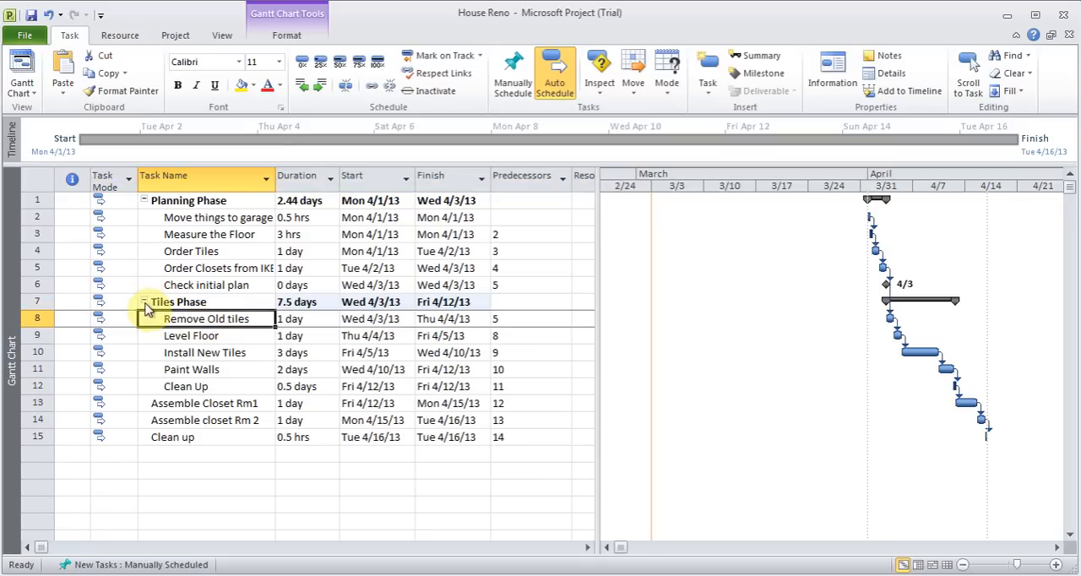
left_click(145, 302)
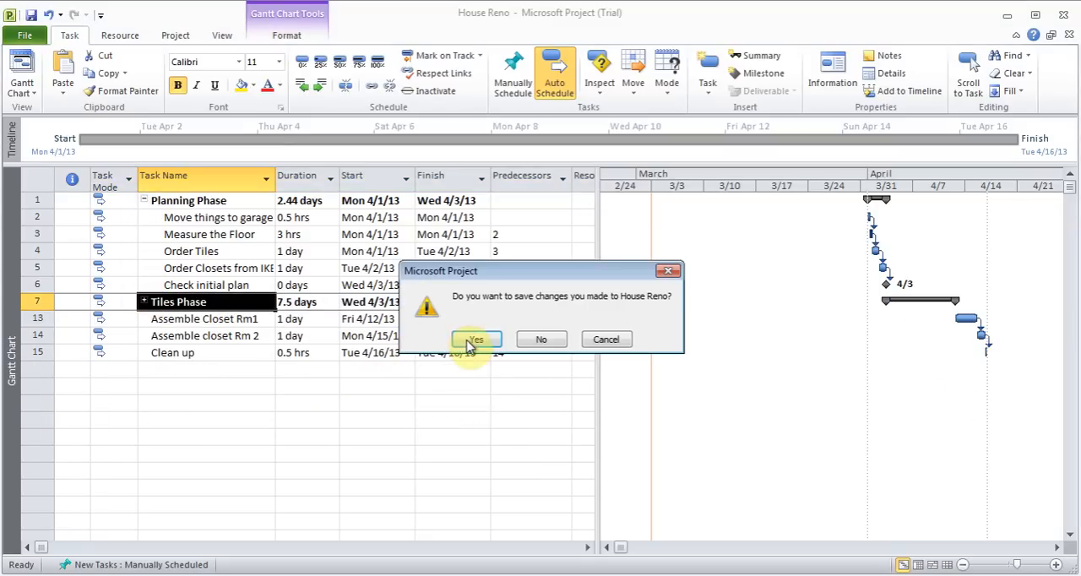
left_click(477, 340)
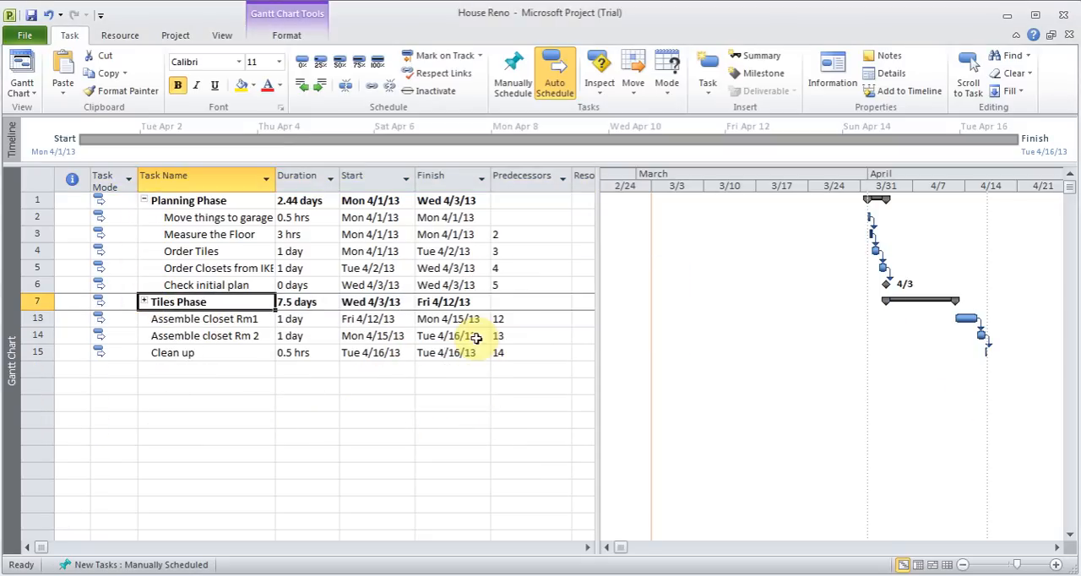
left_click(145, 200)
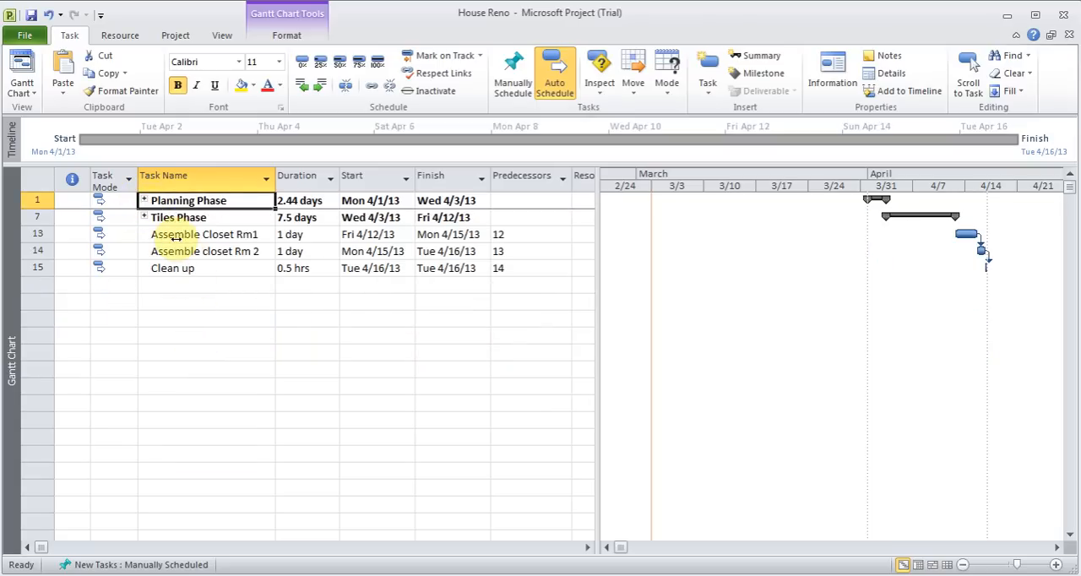
Insert a task named "IKEA Phase" above "Assemble Closet Rm1" and set it to auto schedule
left_click(175, 235)
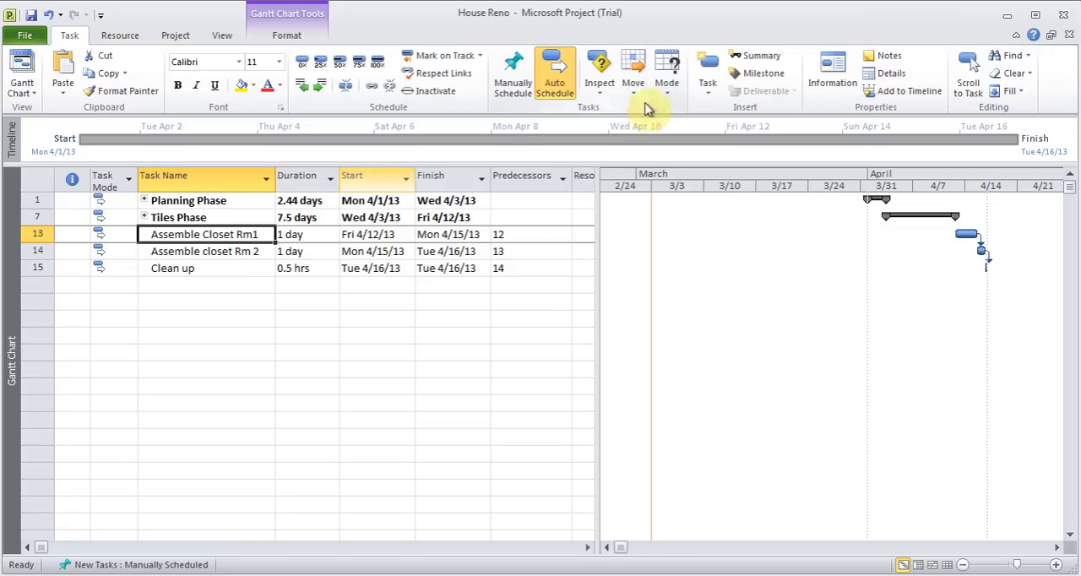
key("Insert")
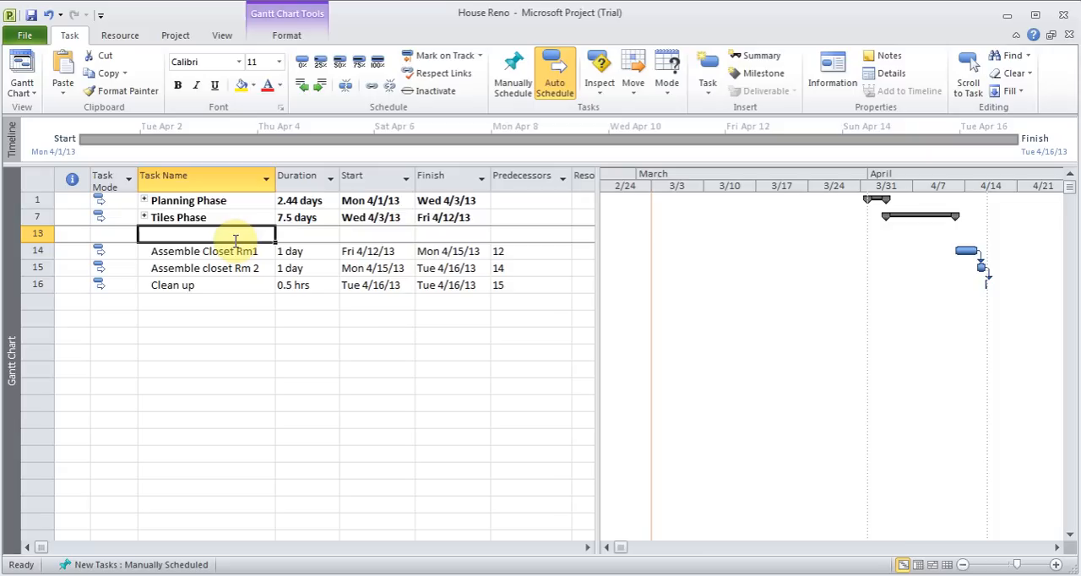
type("IK")
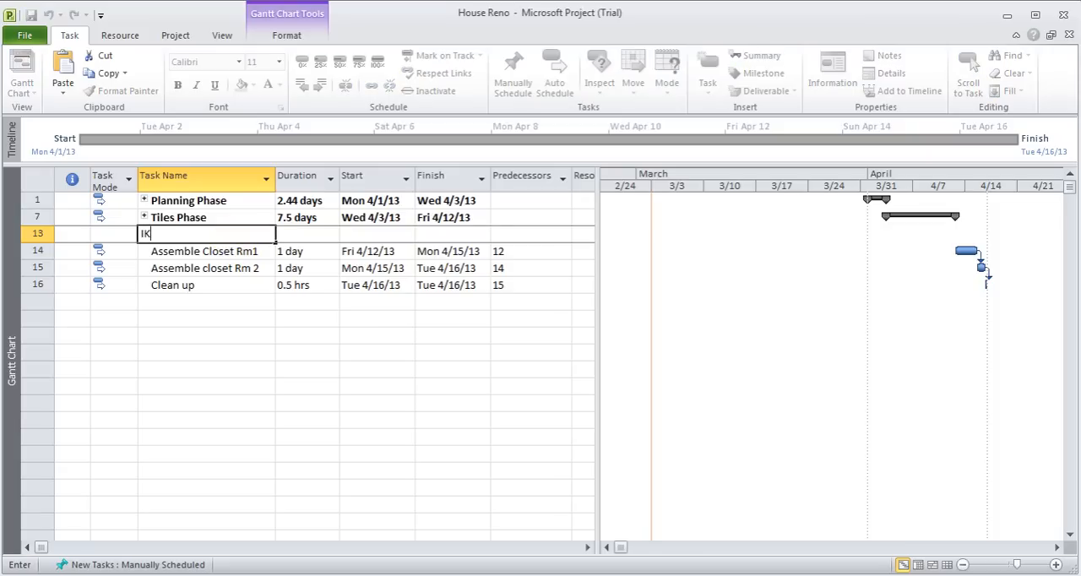
type("EA Phase")
key("Return")
left_click(99, 234)
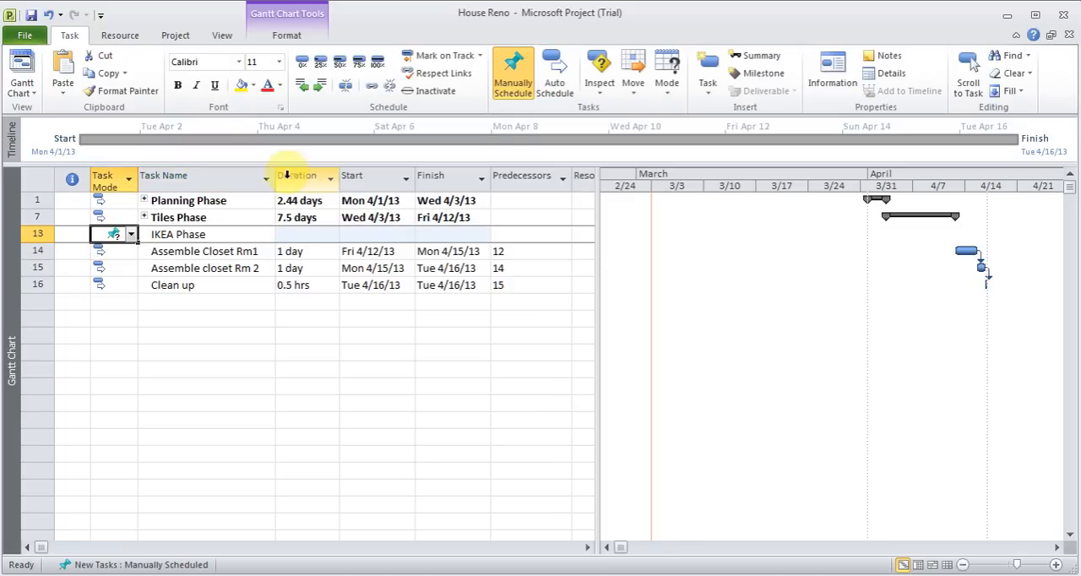
left_click(554, 78)
Indent "Assemble Closet Rm1" and "Assemble closet Rm 2" beneath "IKEA Phase", and collapse that summary task
left_click(36, 251)
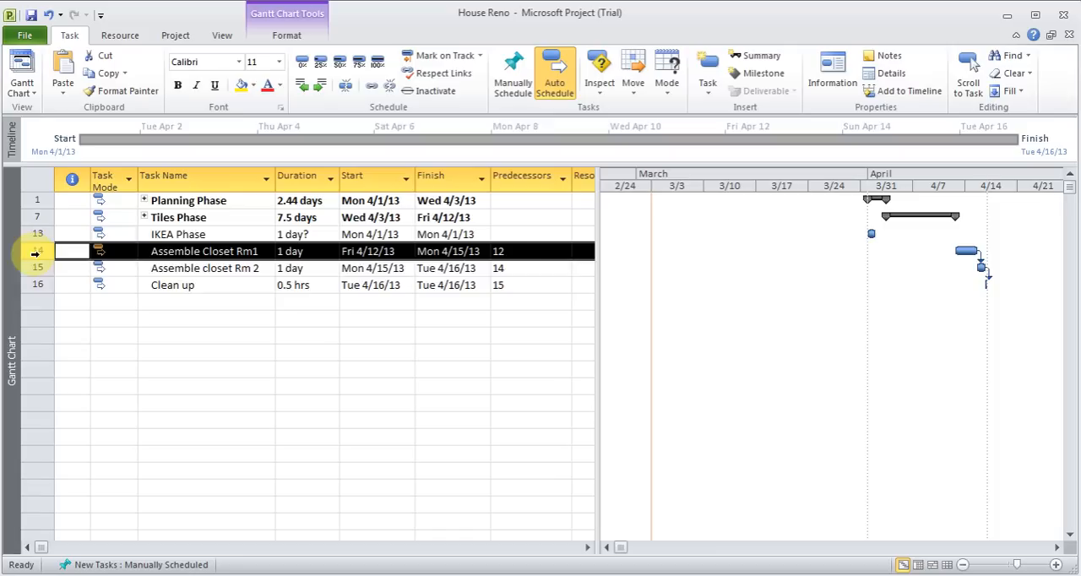
left_click_drag(36, 251, 35, 268)
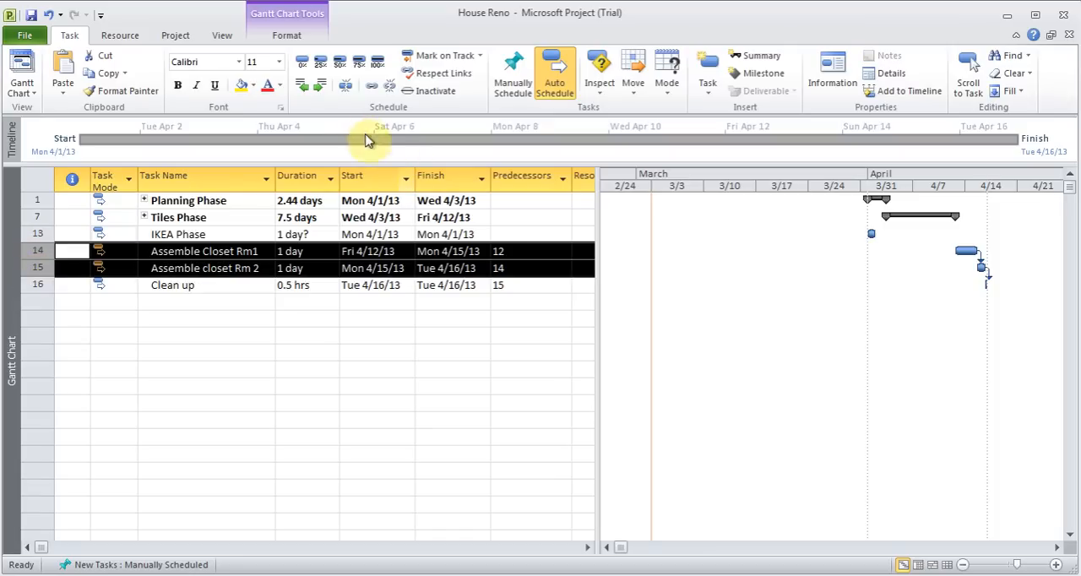
left_click(319, 85)
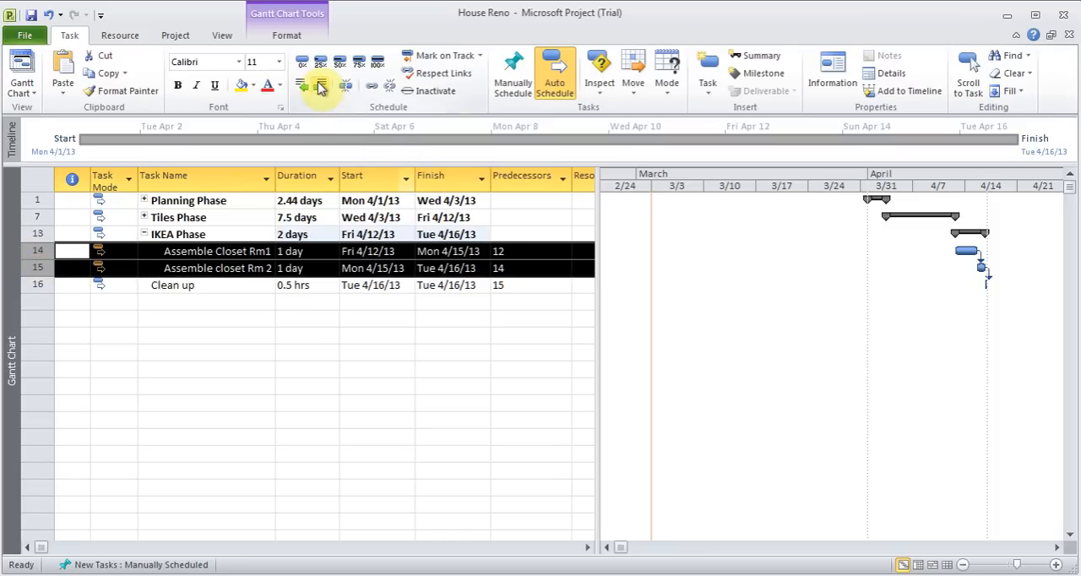
left_click(147, 234)
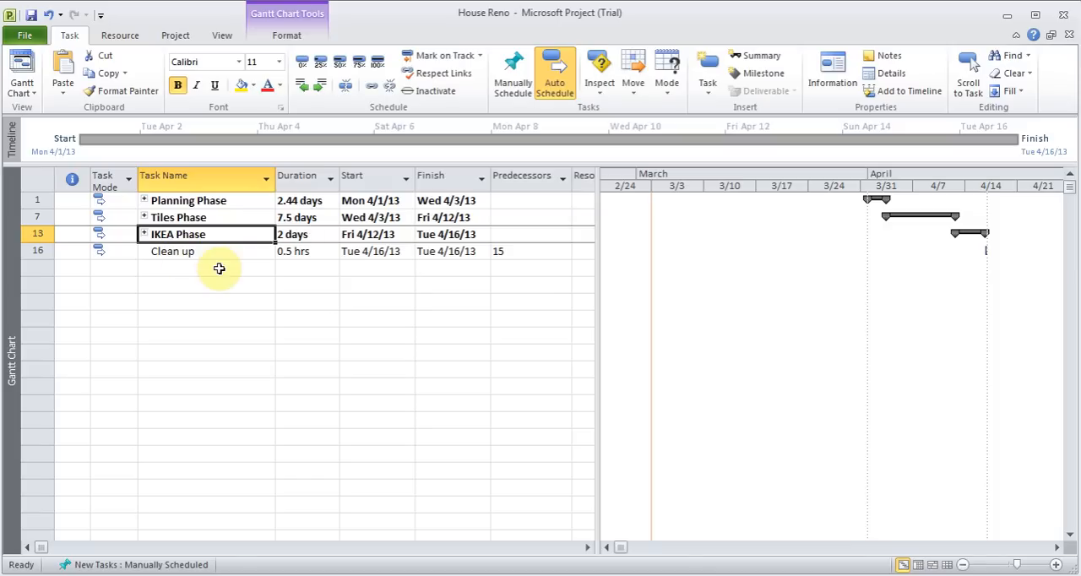
Add an auto-scheduled task "Bring stuff back from garage" below the last "Clean up" task, with a duration of 1 day
left_click(174, 267)
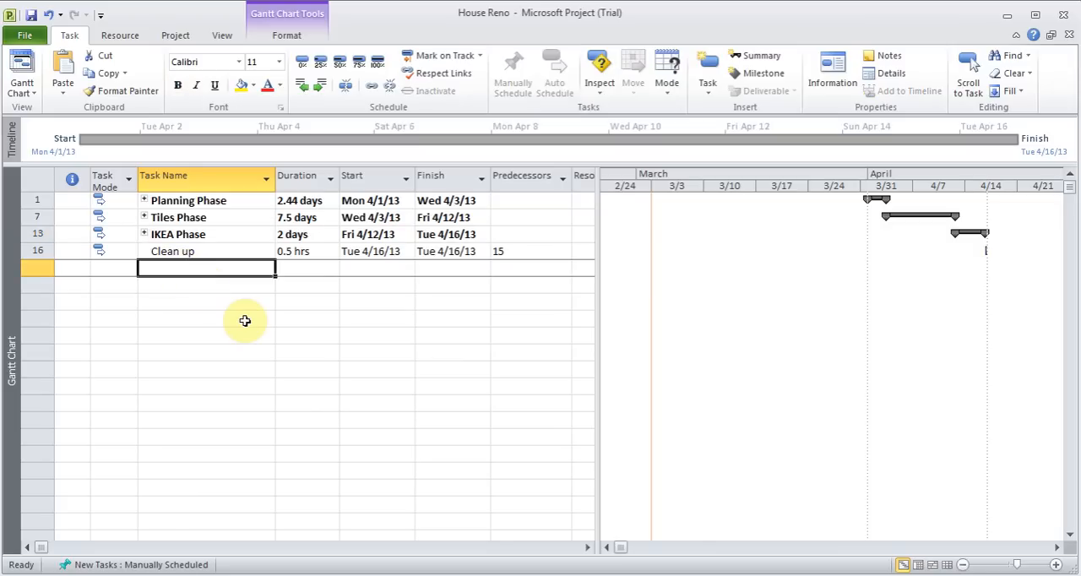
type("Bring ")
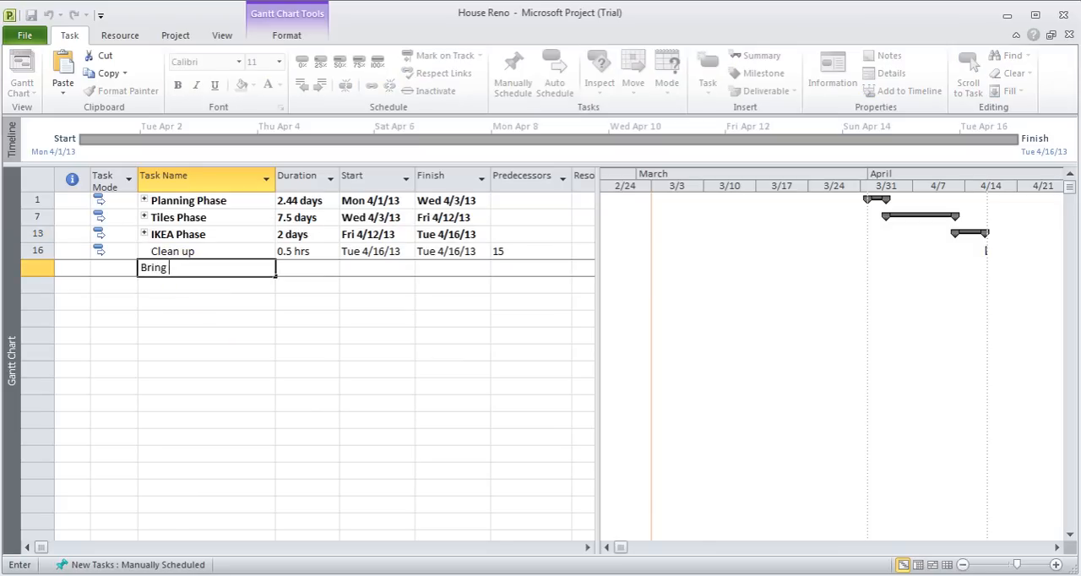
type("stuff back")
key("BackSpace")
key("BackSpace")
type("from garage")
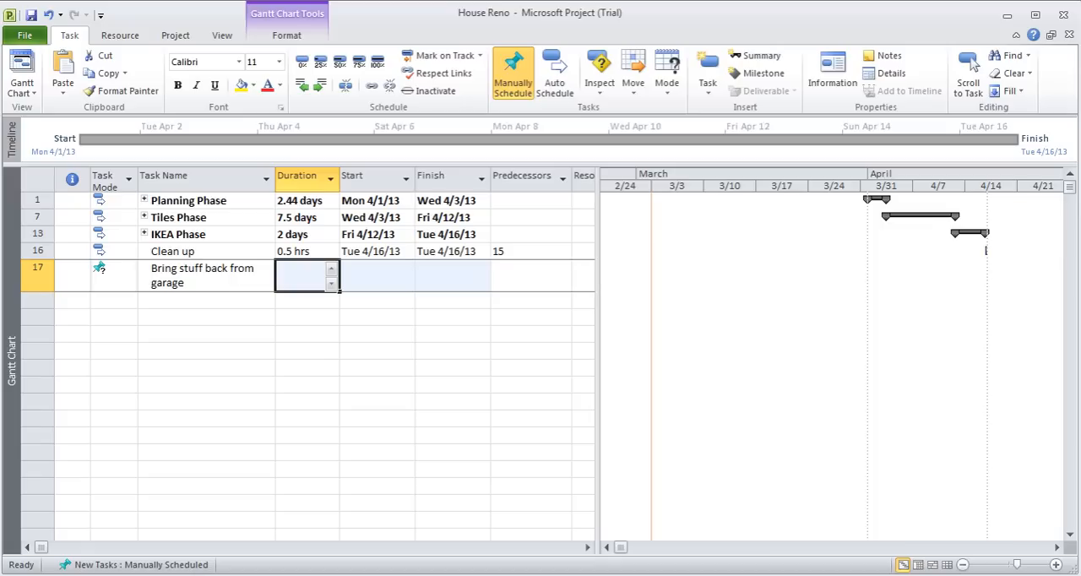
type("1")
key("Return")
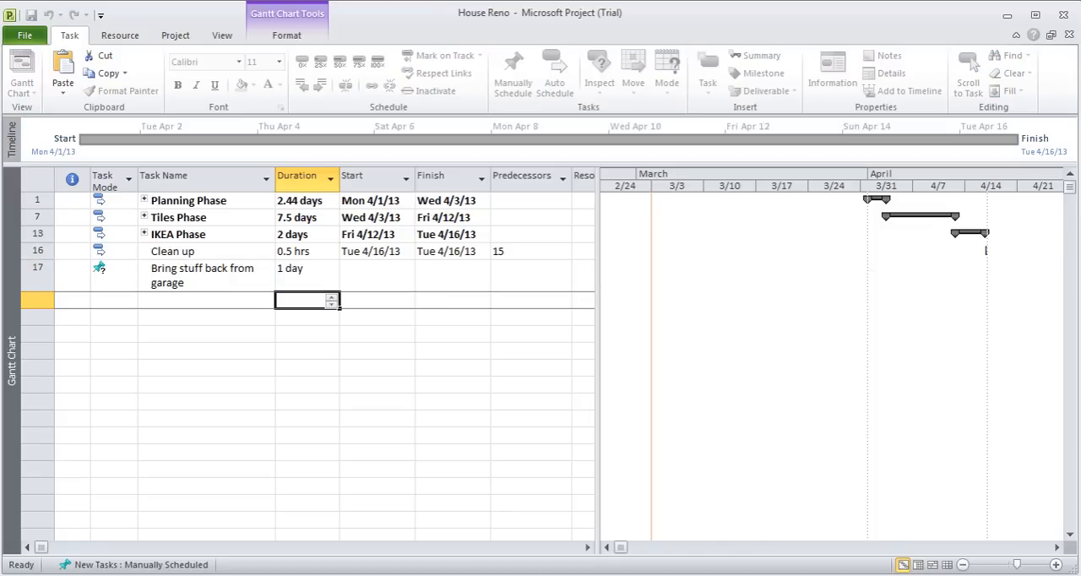
left_click(128, 285)
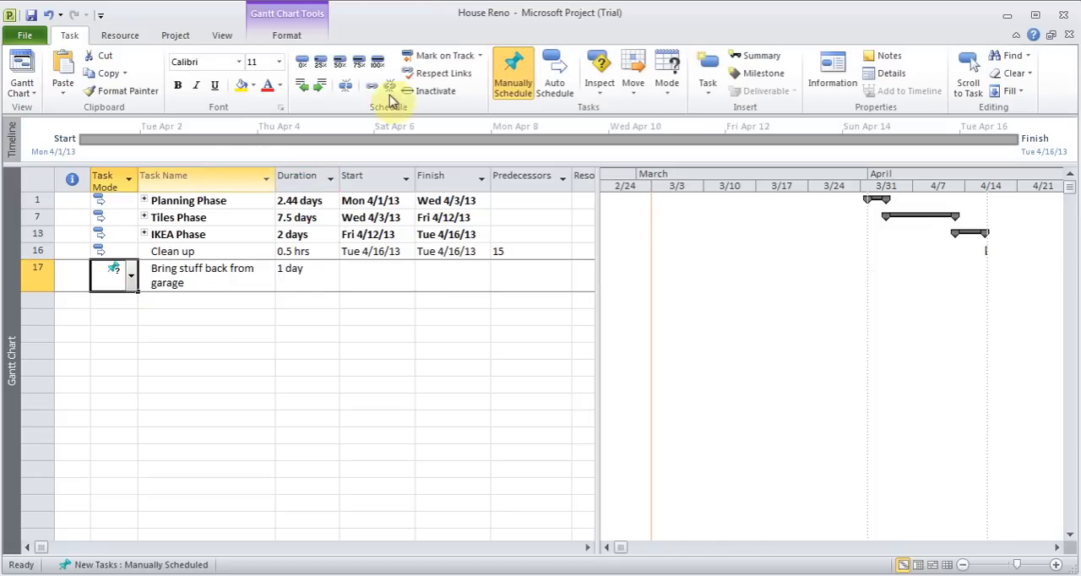
left_click(554, 80)
Expand the "IKEA Phase", "Tiles Phase" and "Planning Phase" summary tasks to show all their subtasks
left_click(143, 234)
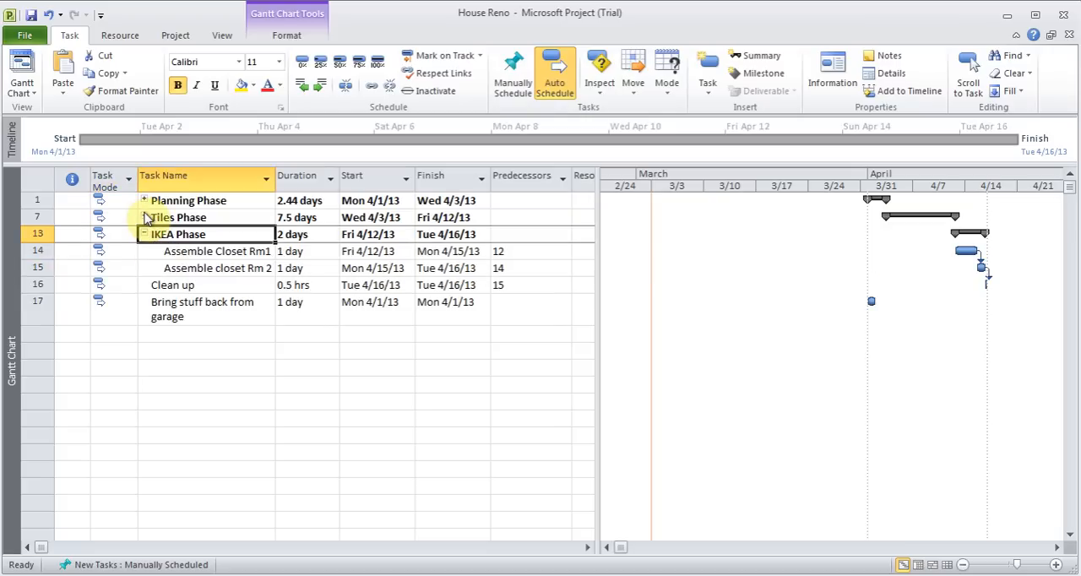
left_click(143, 217)
left_click(143, 199)
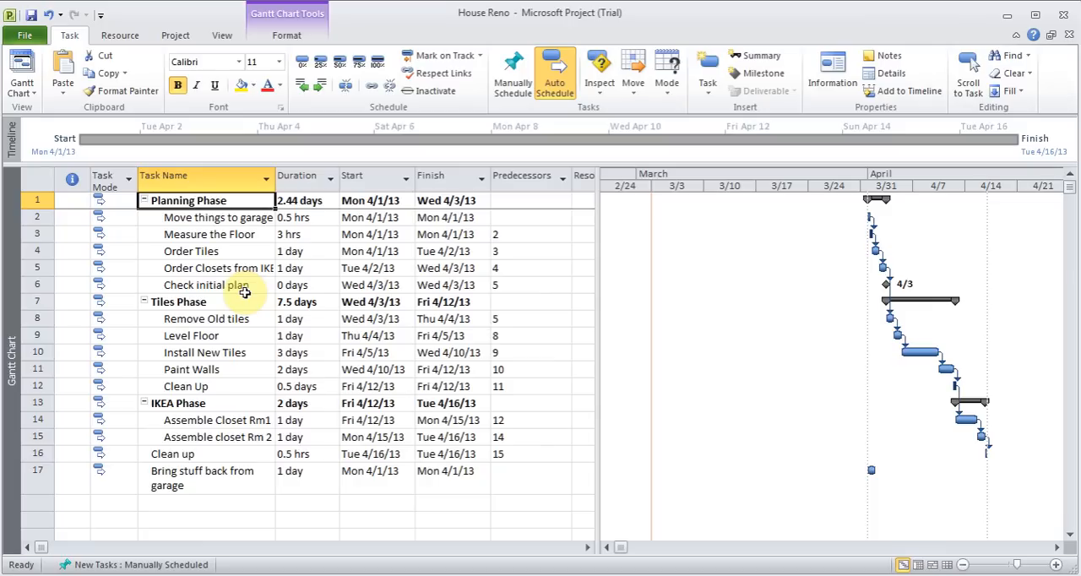
Show the project summary task at the top of the task list and check its full name
left_click(287, 34)
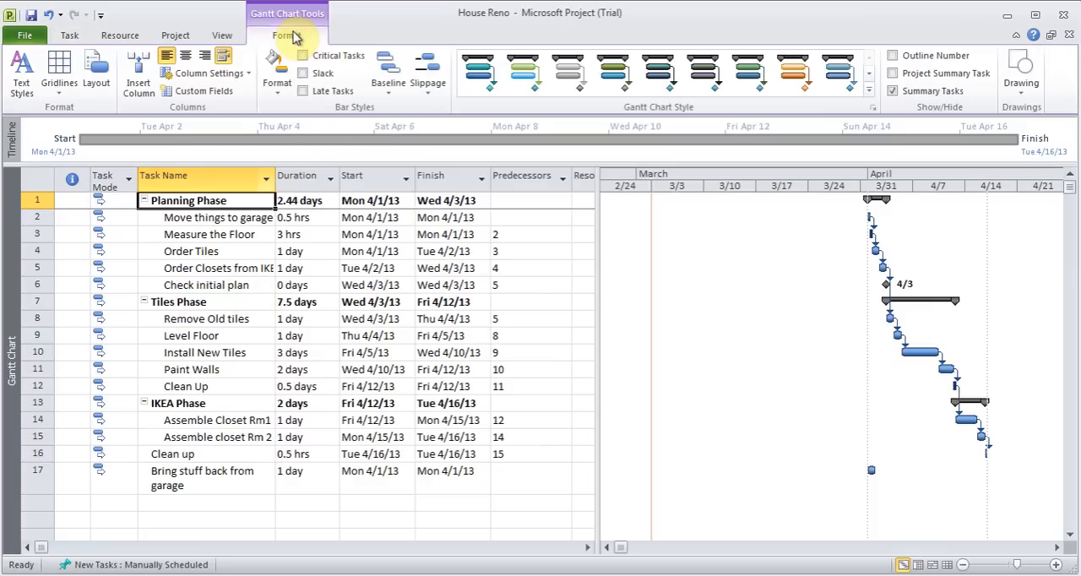
left_click(892, 73)
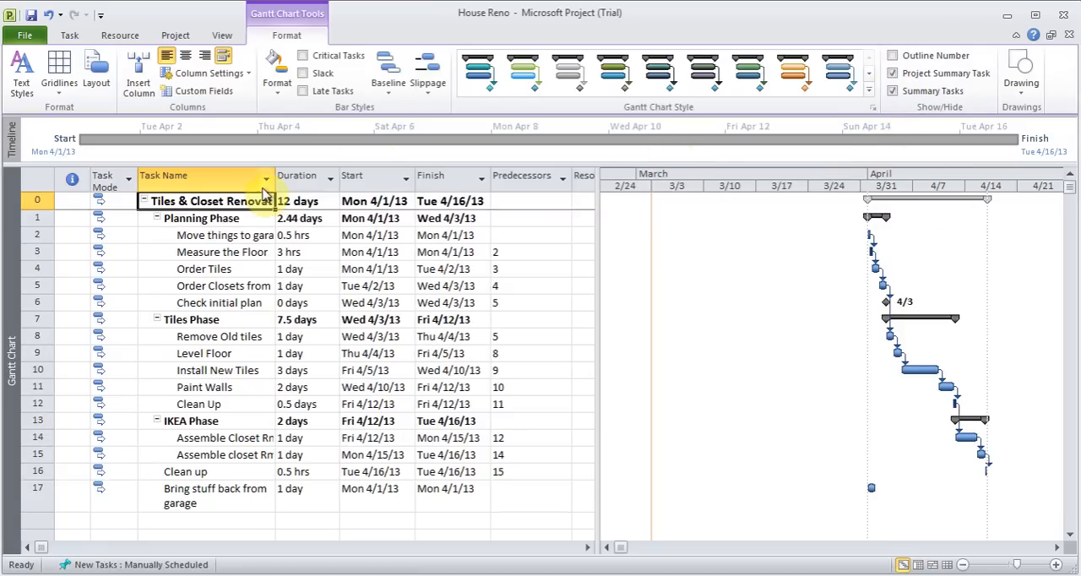
left_click(240, 194)
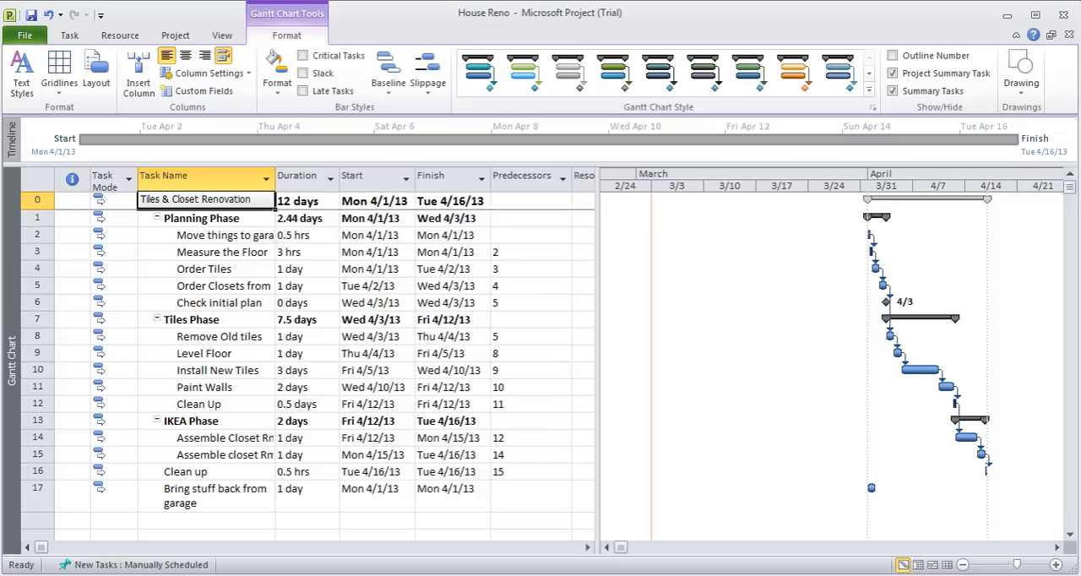
key("Escape")
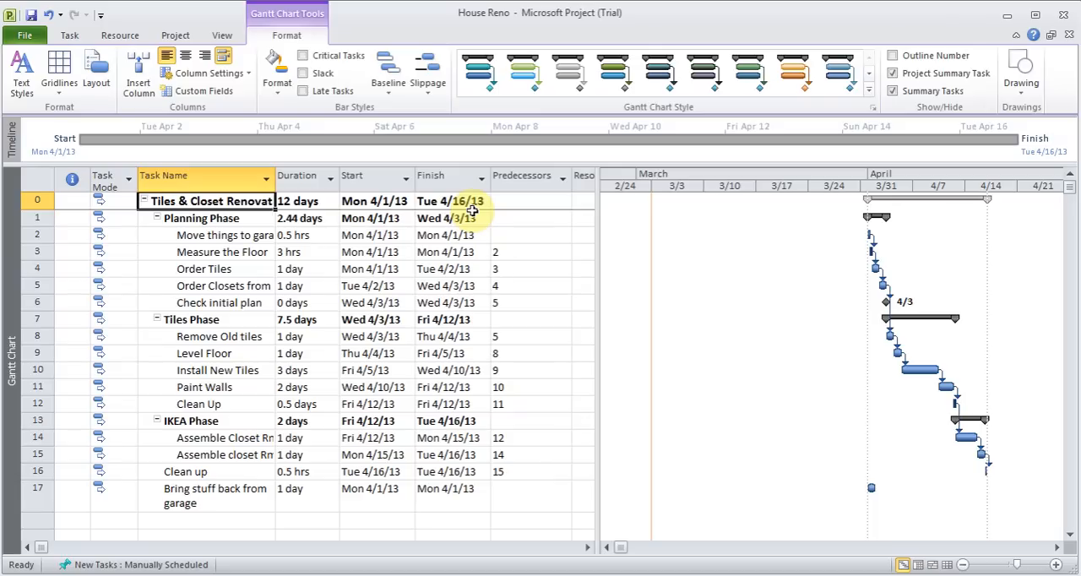
View the predecessors in the task information of "Move things to garage", and close it without making changes
left_click(71, 34)
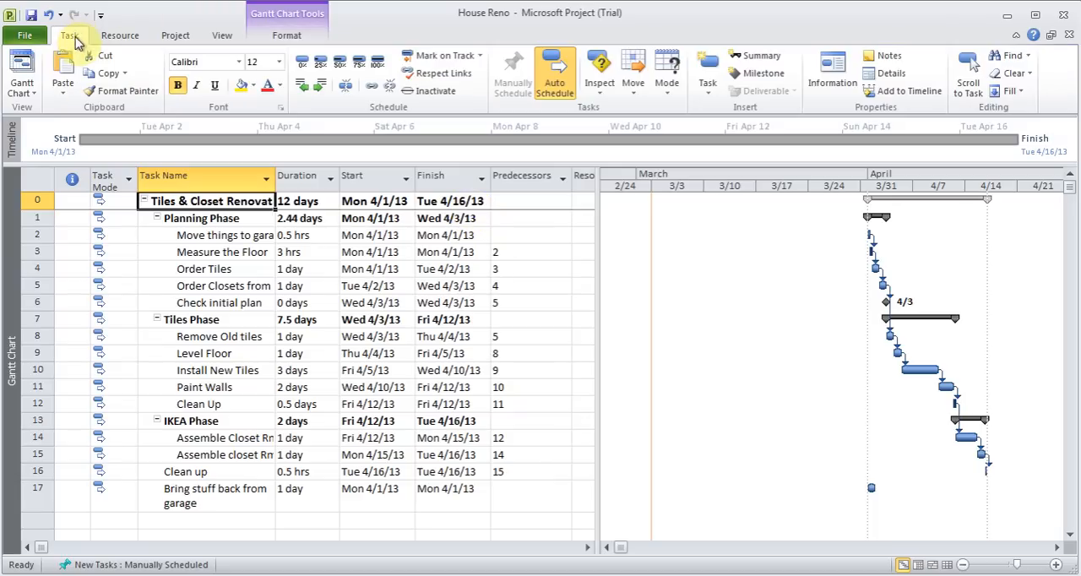
double_click(235, 238)
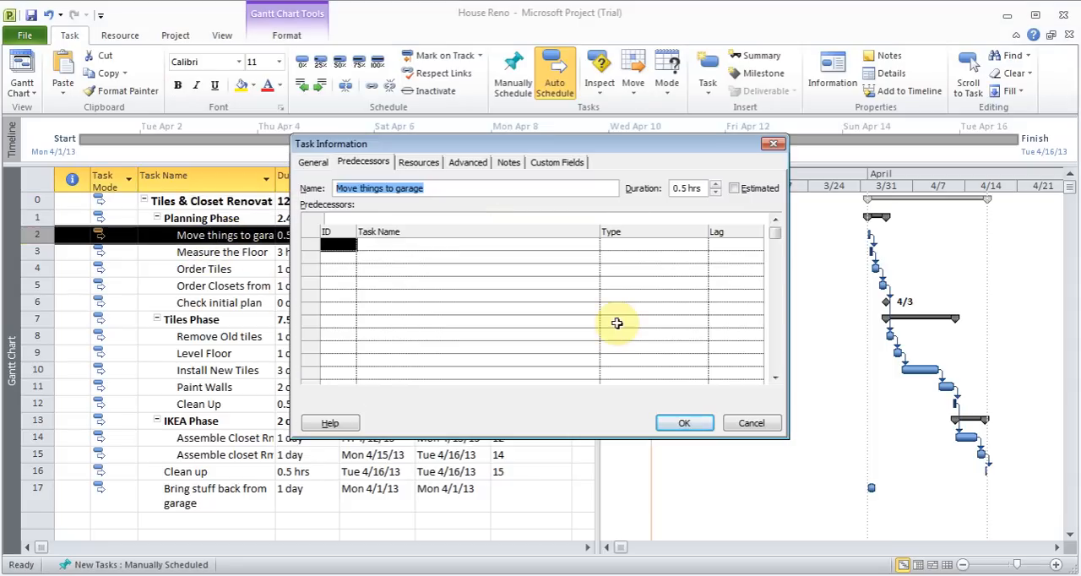
left_click(752, 425)
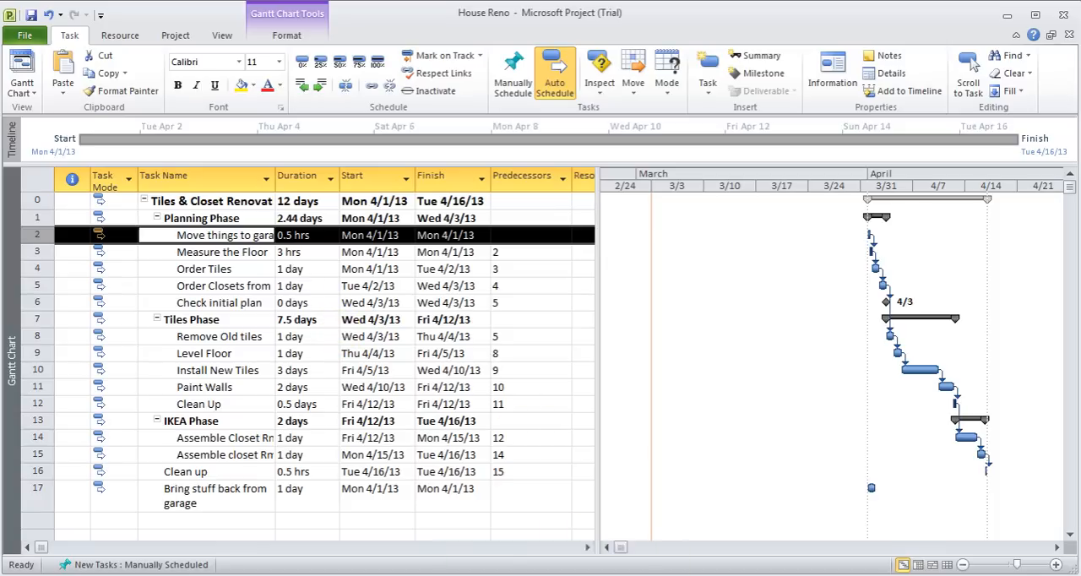
Switch to the Ms Project Notes presentation in PowerPoint and view the "Task Dependency" slide
left_click(563, 575)
left_click(48, 169)
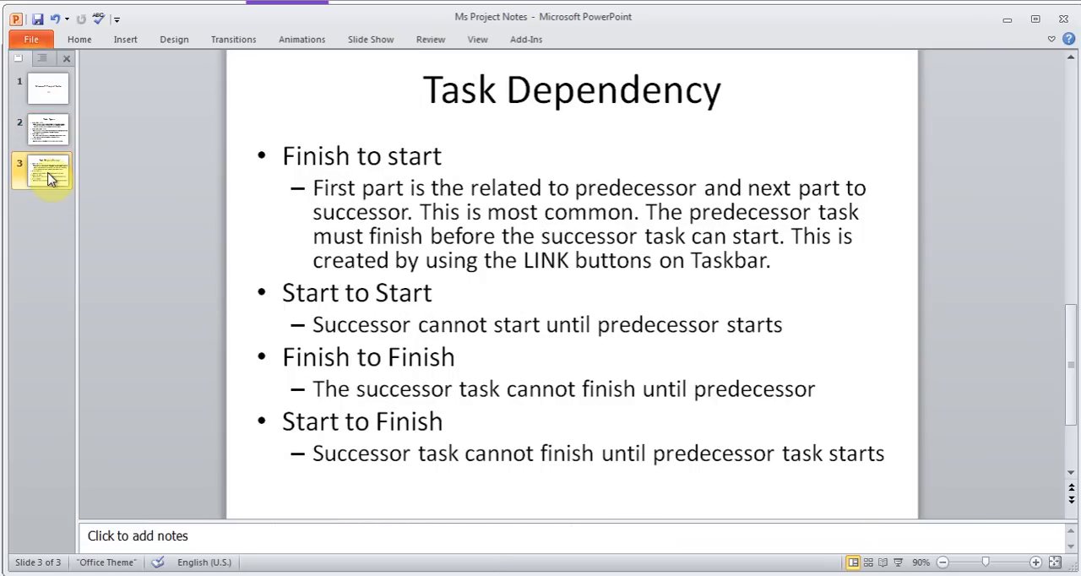
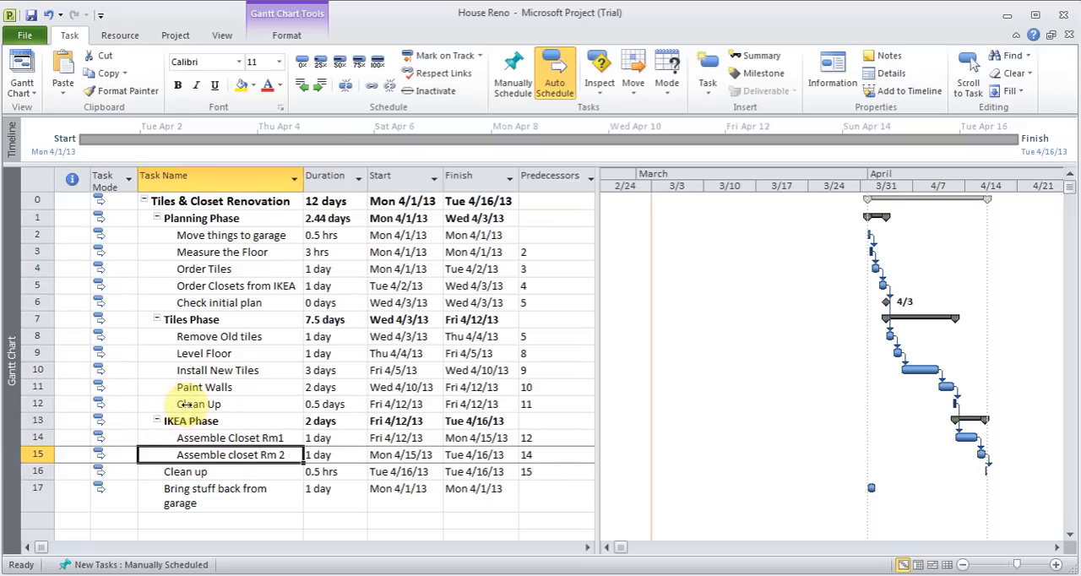
Set the dependency of "Assemble closet Rm 2" on "Assemble Closet Rm1" to Start-to-Start (SS), consulting the "Task Dependency" slide in PowerPoint before confirming
double_click(228, 456)
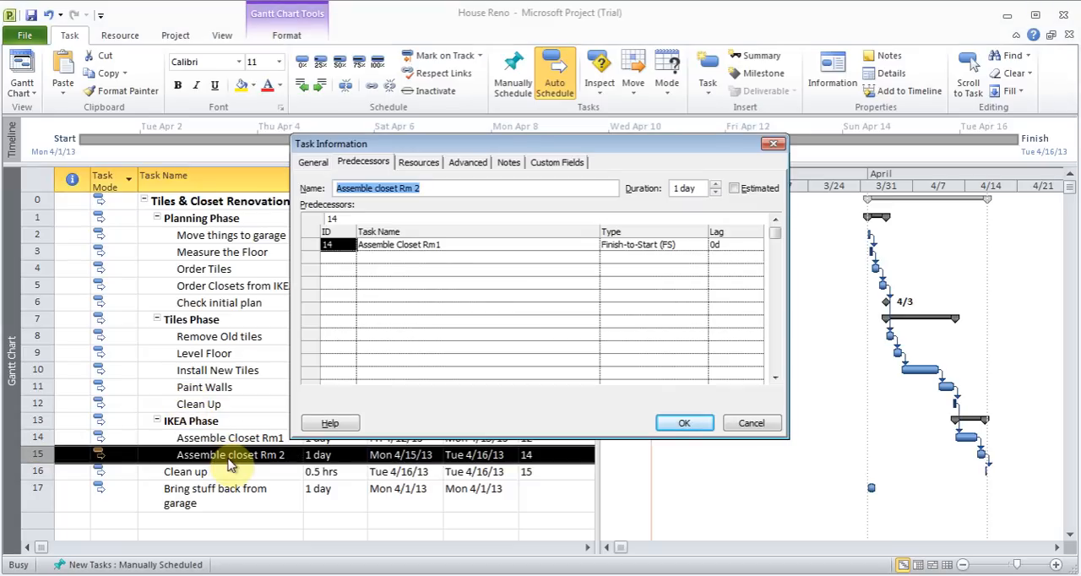
left_click(650, 245)
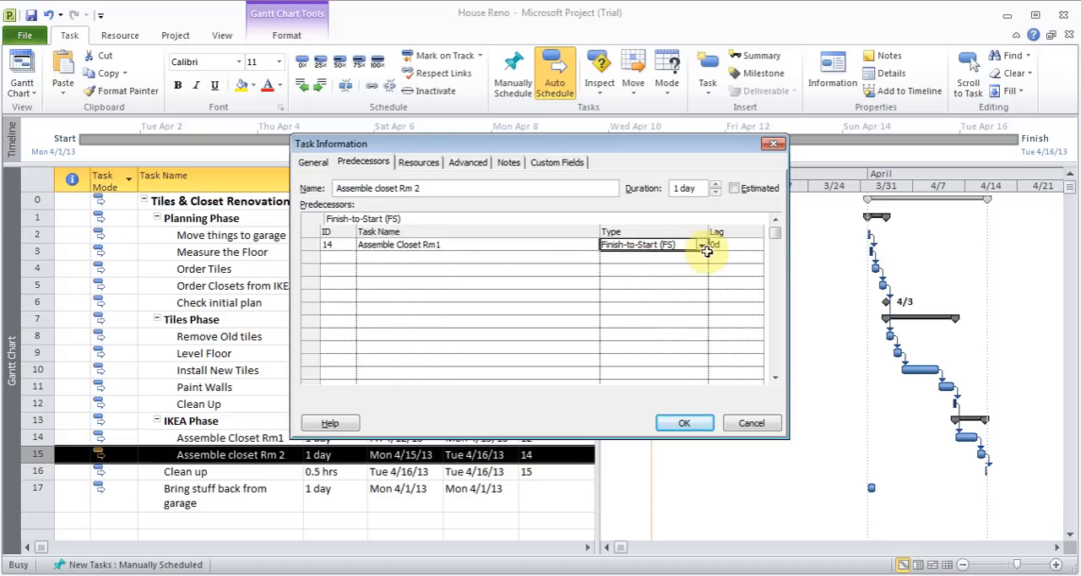
left_click(701, 245)
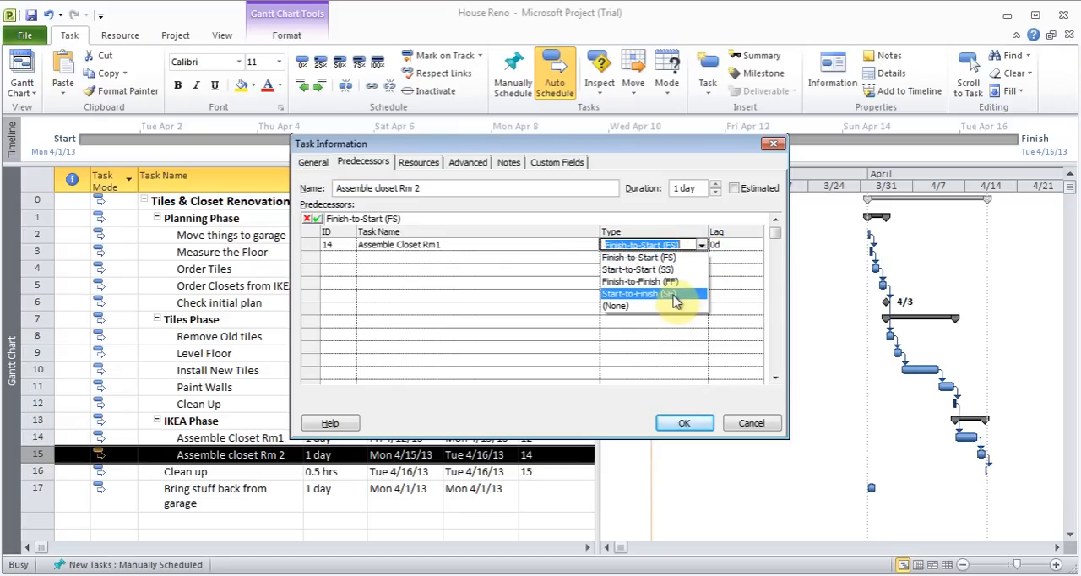
left_click(667, 269)
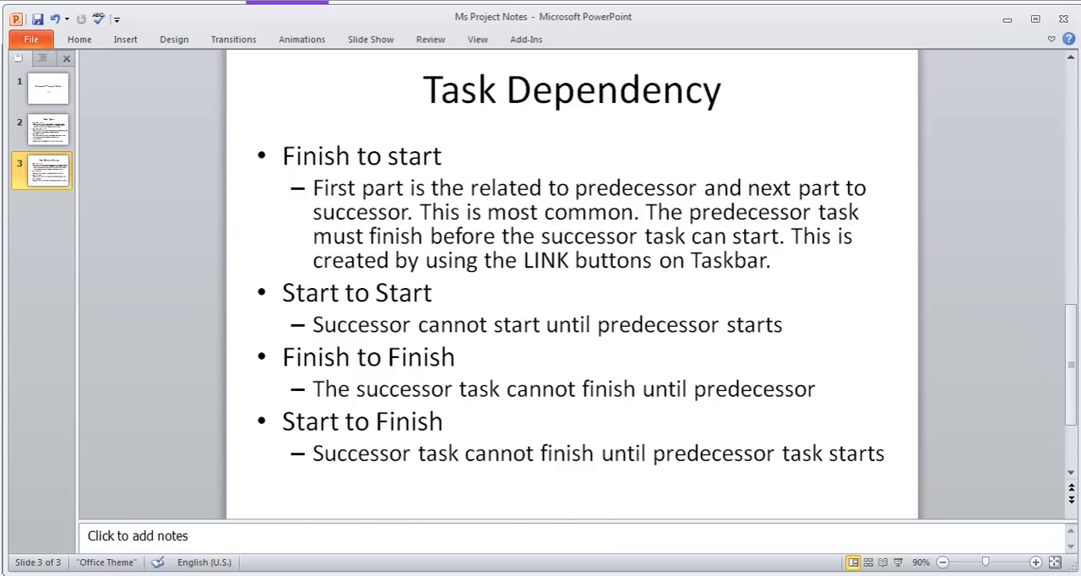
mouse_move(691, 574)
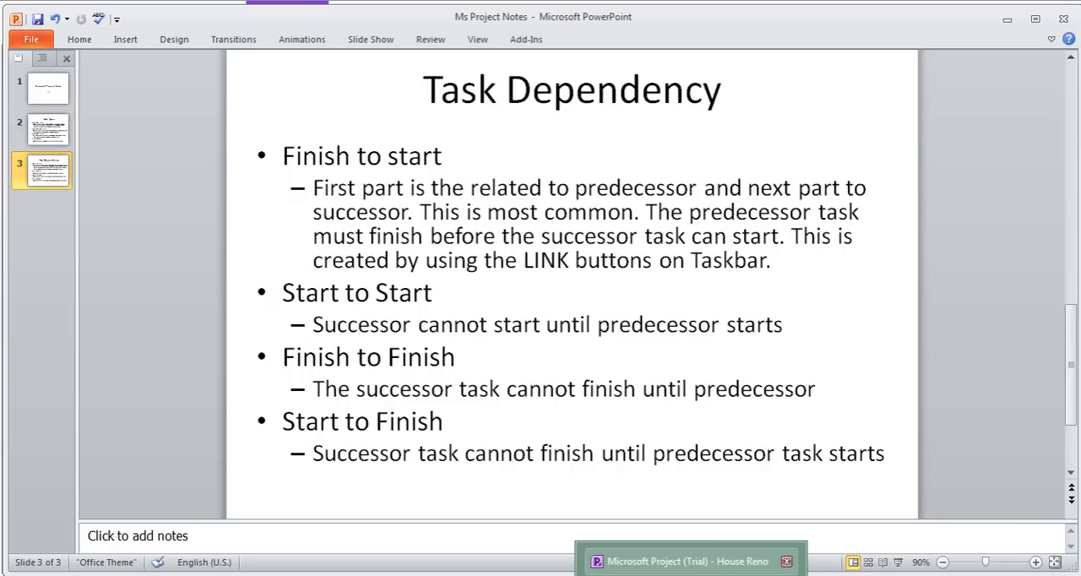
left_click(691, 561)
left_click(947, 575)
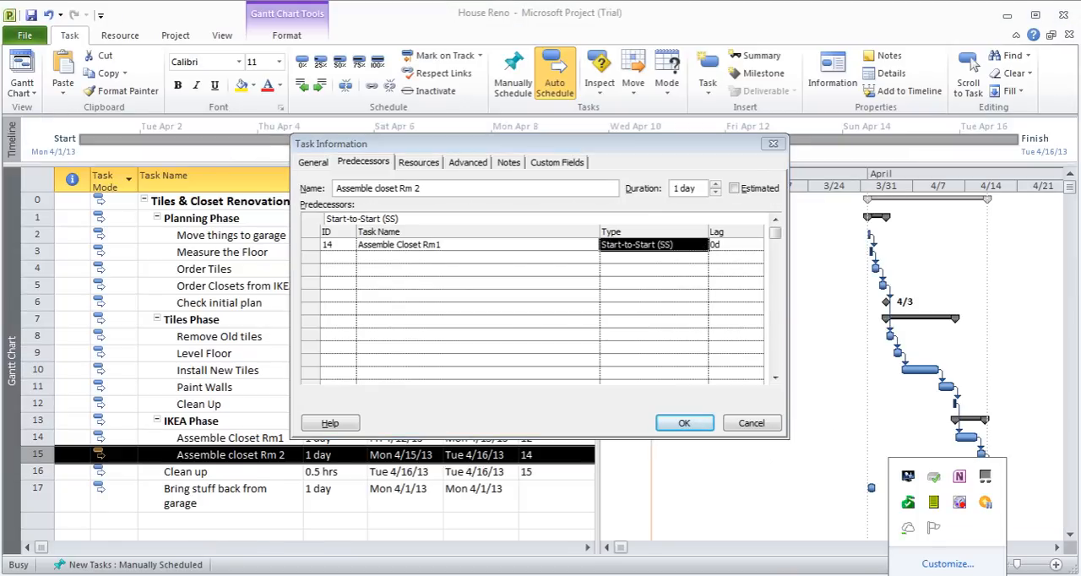
left_click(704, 247)
left_click(701, 245)
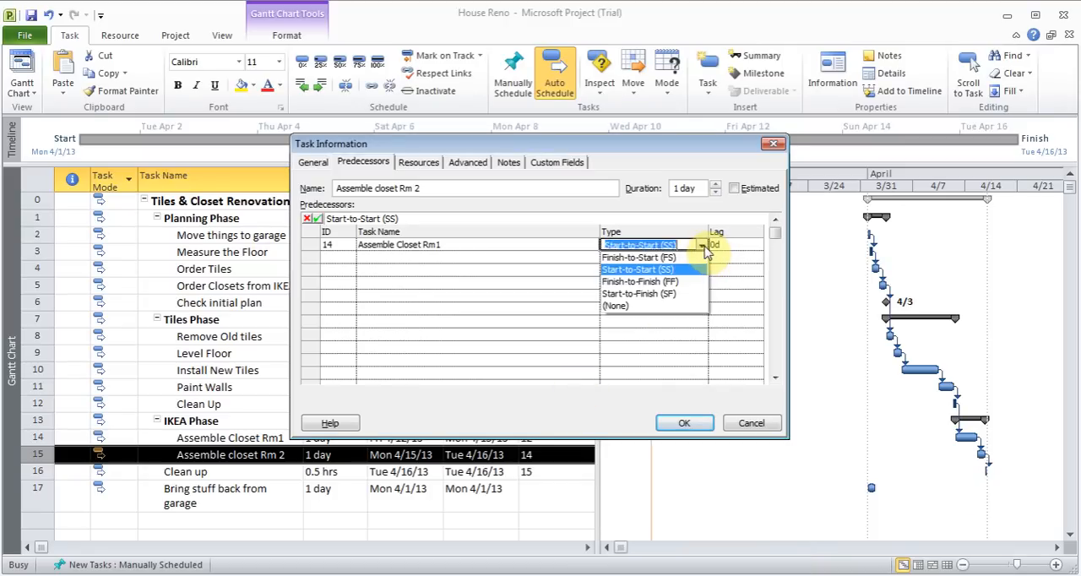
left_click(686, 270)
left_click(684, 422)
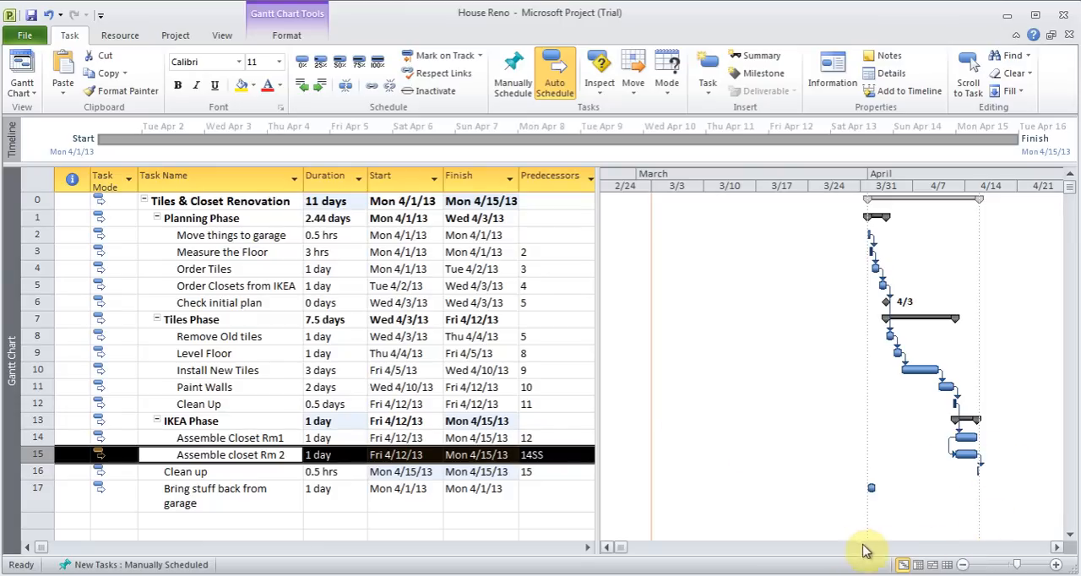
Change the dependency type between "Assemble Closet Rm1" and its predecessor "Clean Up" to Start-to-Start (SS)
left_click(1058, 548)
left_click(1058, 548)
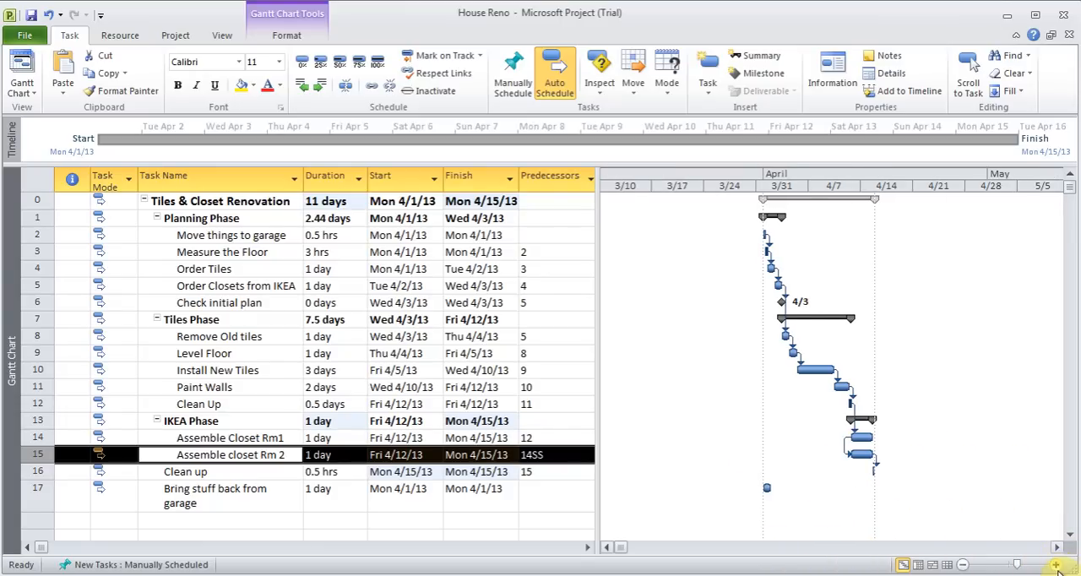
left_click(1055, 565)
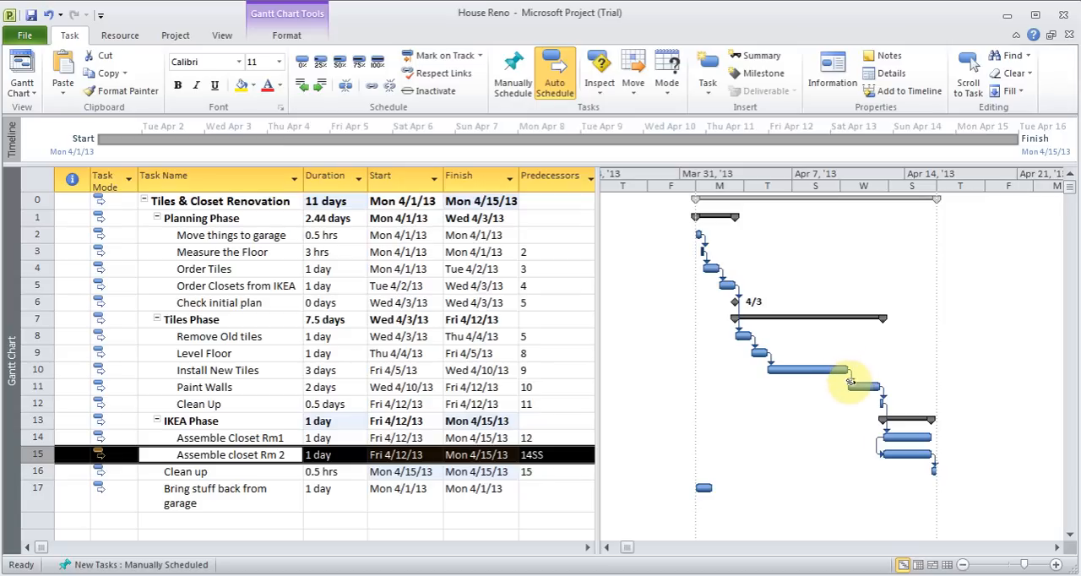
mouse_move(849, 387)
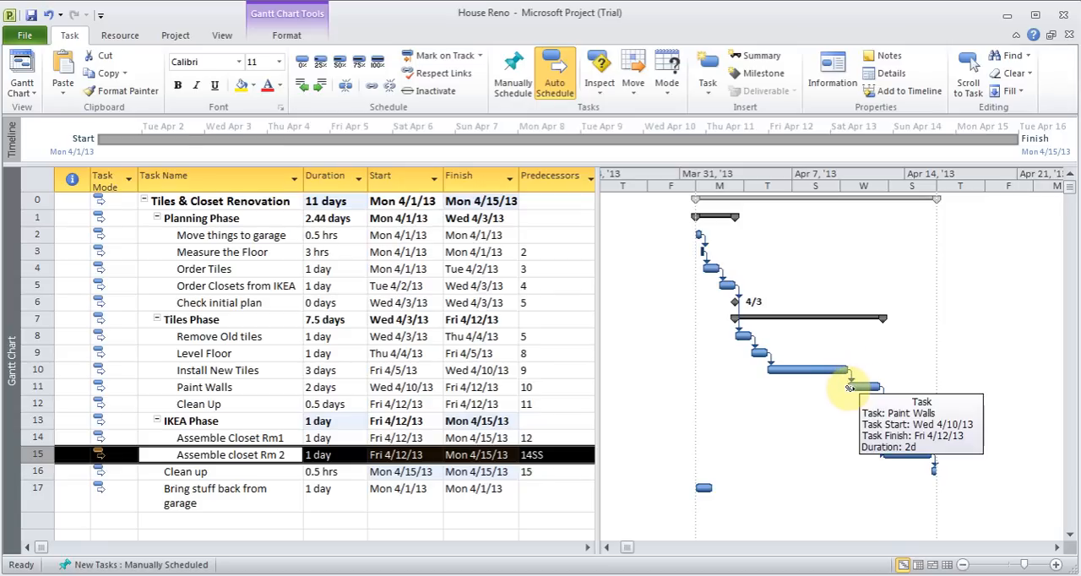
double_click(244, 439)
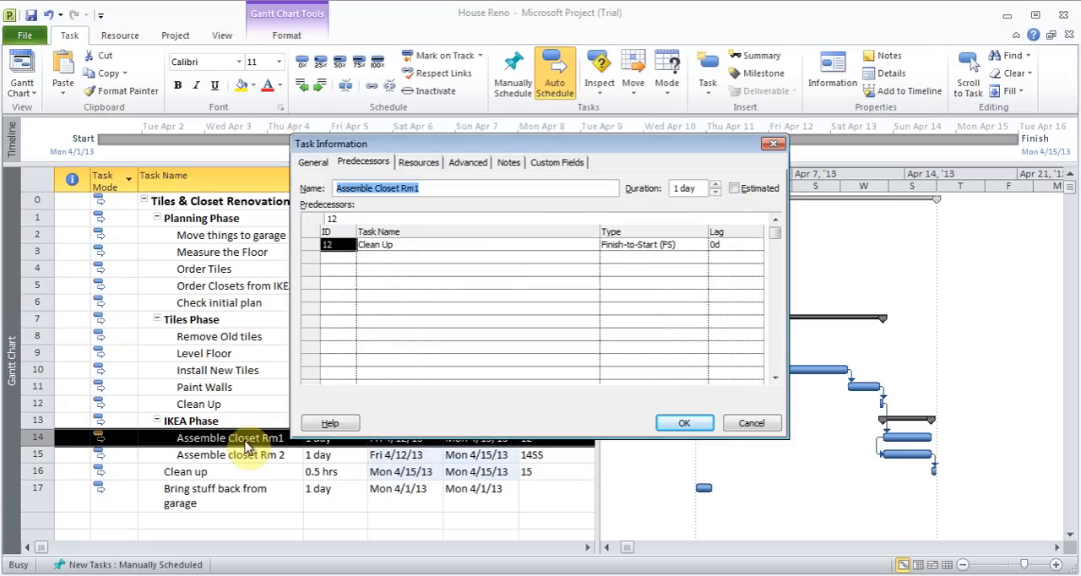
left_click(642, 245)
left_click(701, 245)
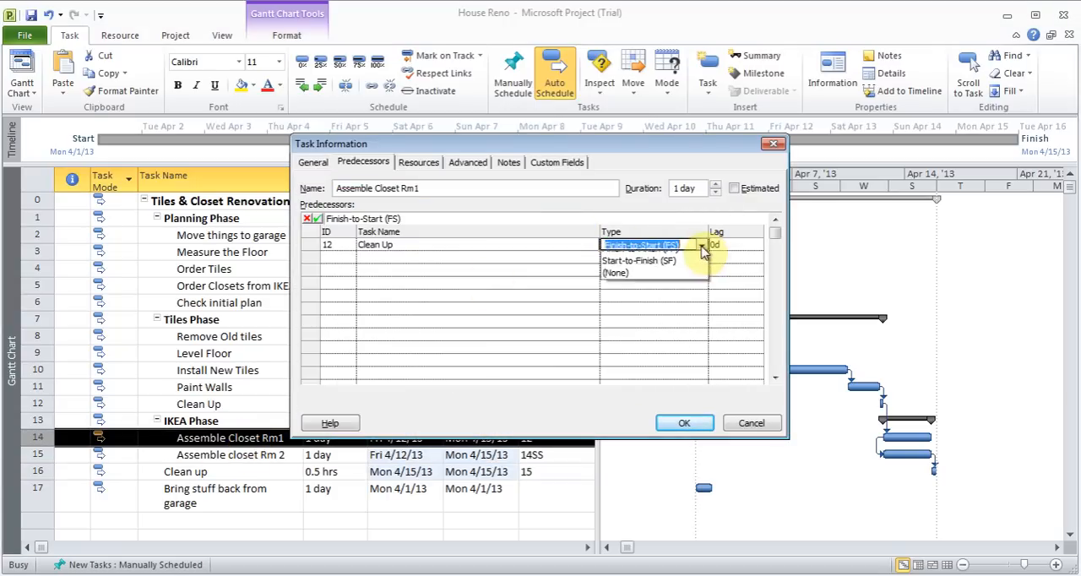
left_click(668, 270)
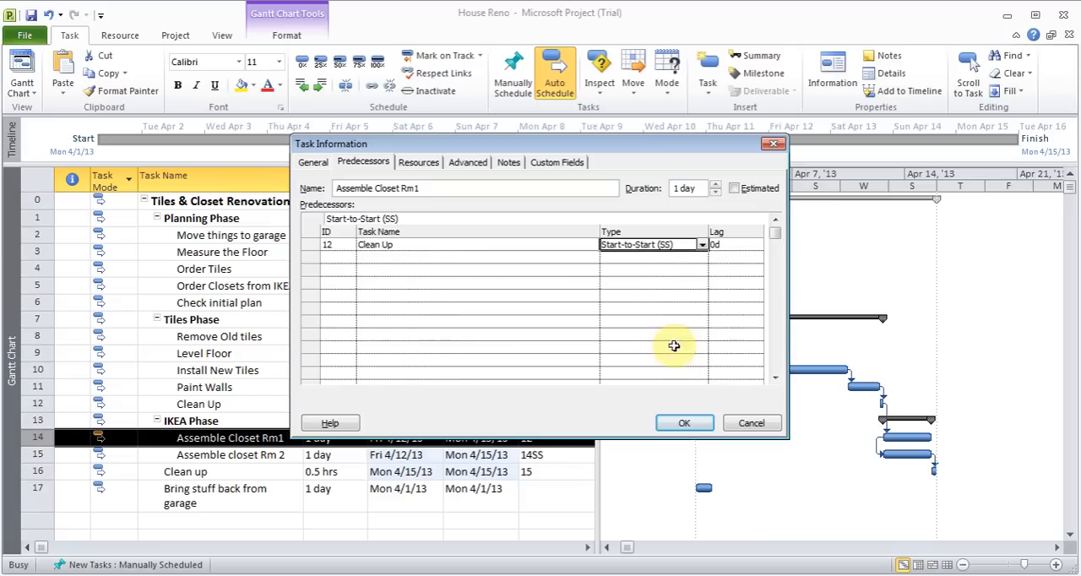
left_click(680, 422)
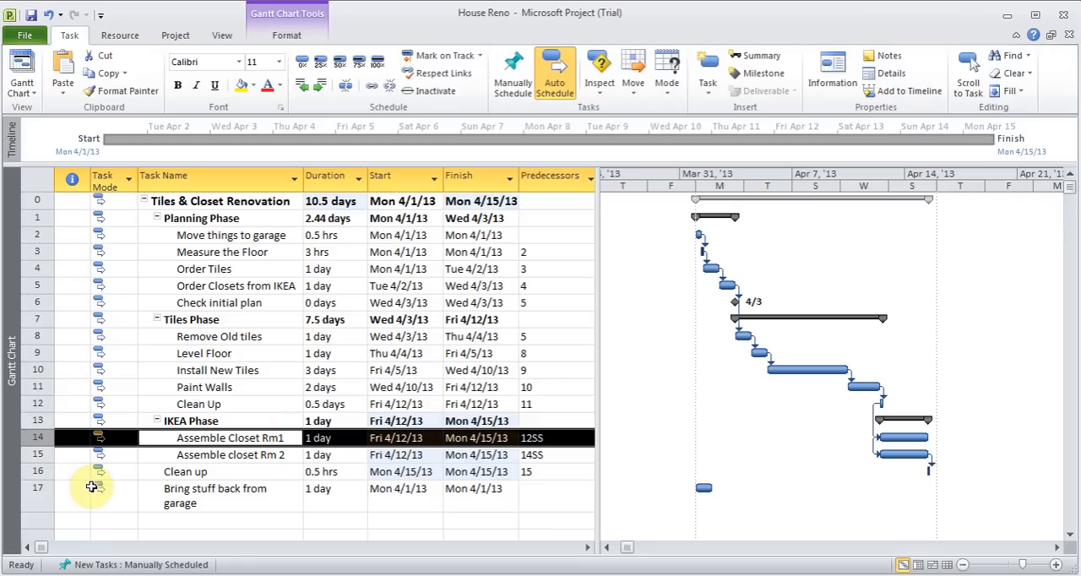
Link the final "Clean up" task to "Bring stuff back from garage" so that they run in sequence
left_click_drag(35, 473, 35, 490)
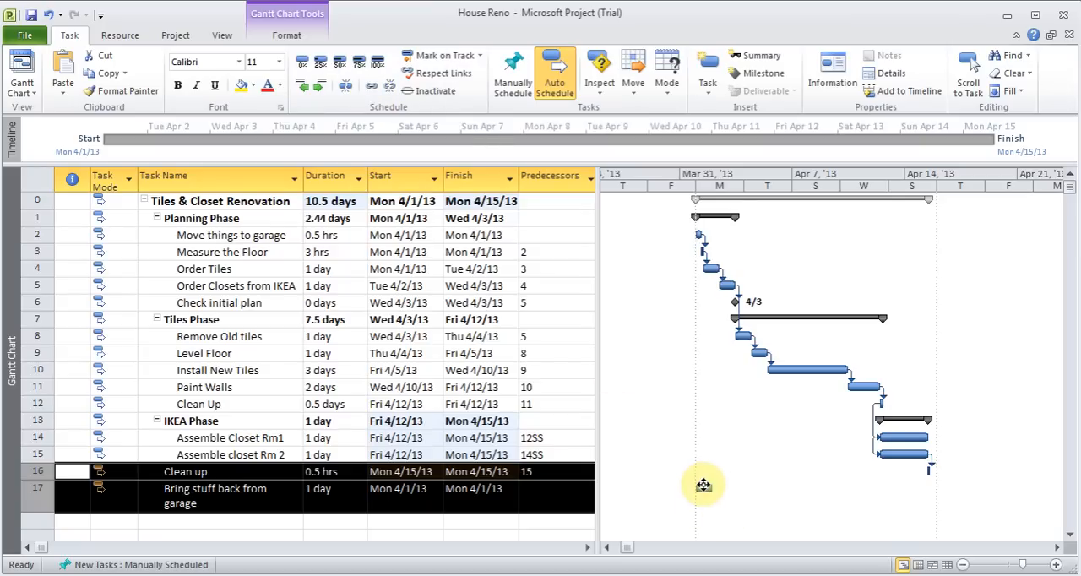
left_click(369, 88)
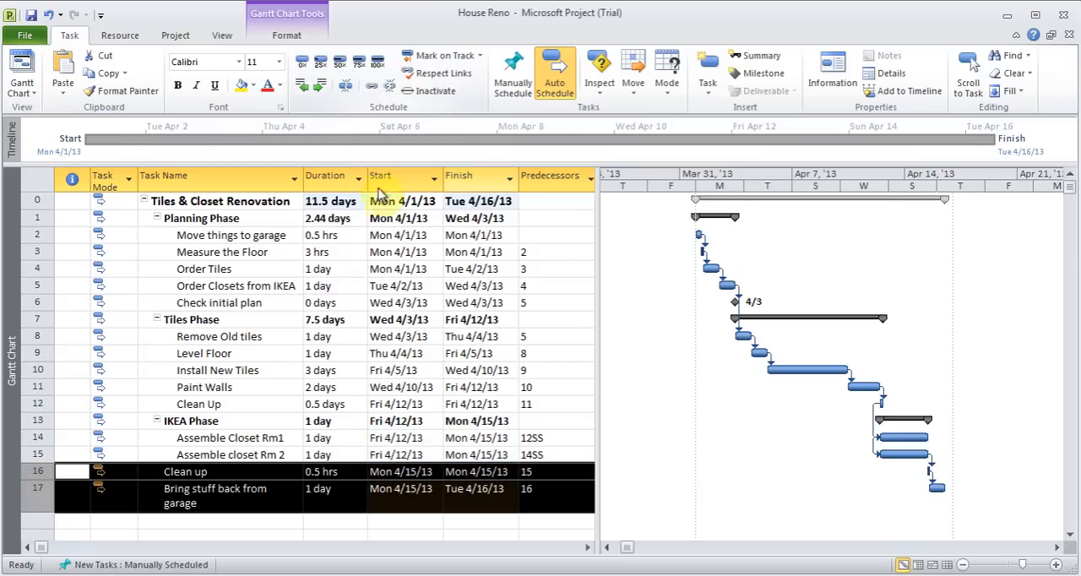
left_click(350, 499)
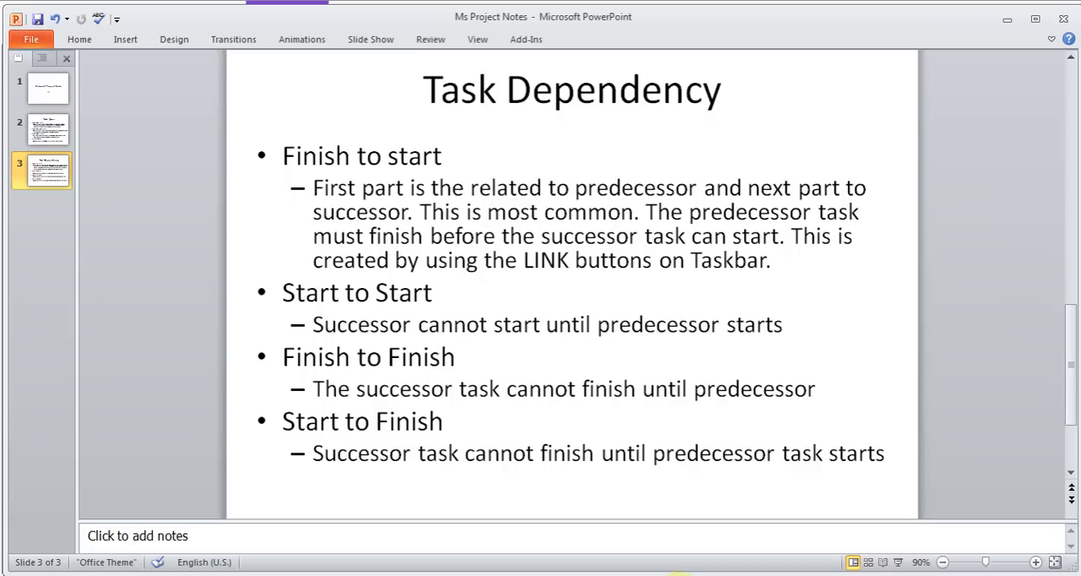
Return to House Reno in Microsoft Project and give "Paint Walls" a lag of 2d after its predecessor "Install New Tiles"
mouse_move(691, 575)
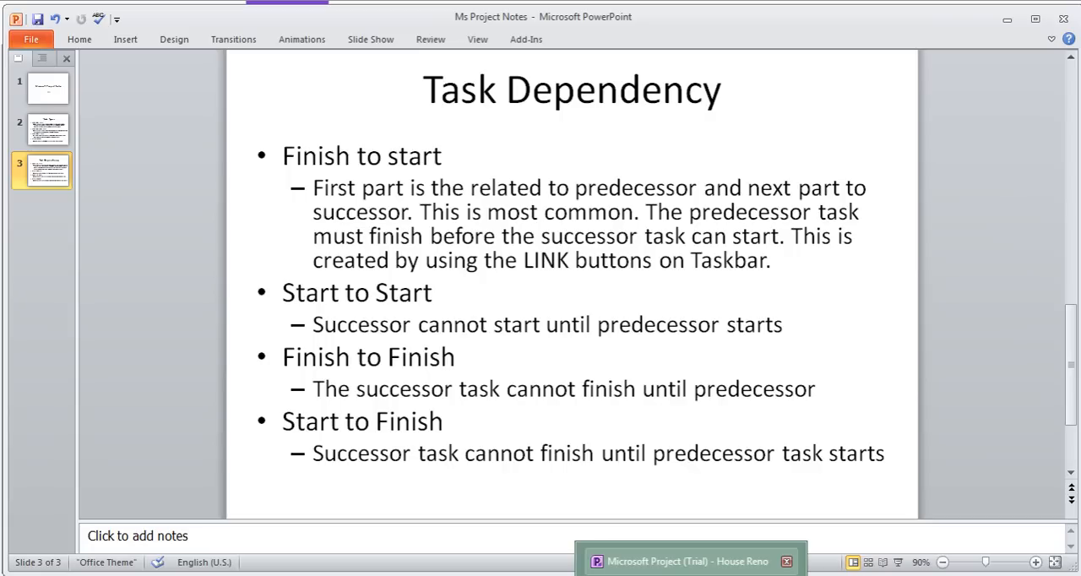
left_click(688, 561)
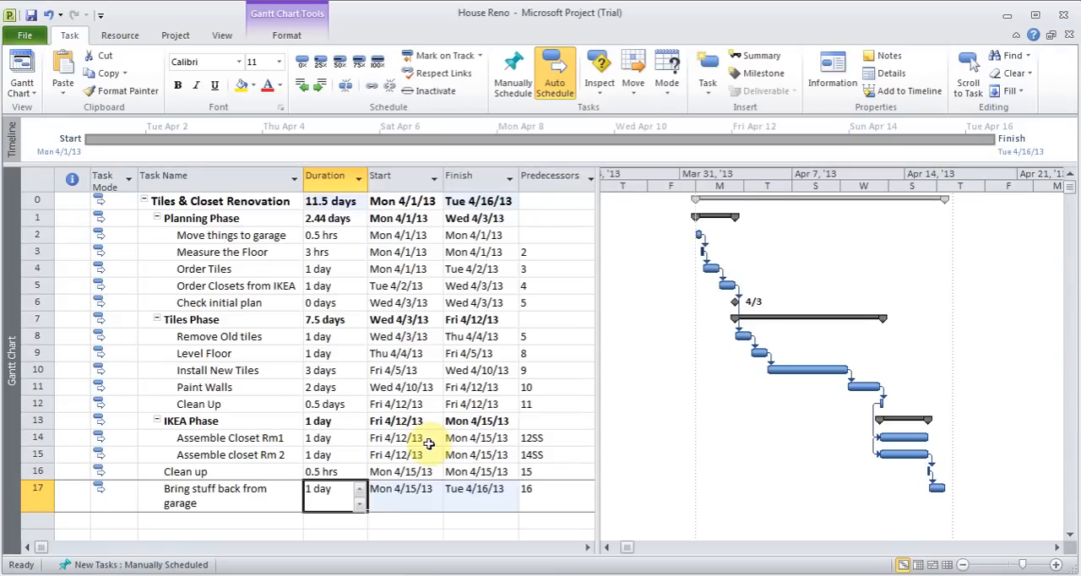
double_click(261, 388)
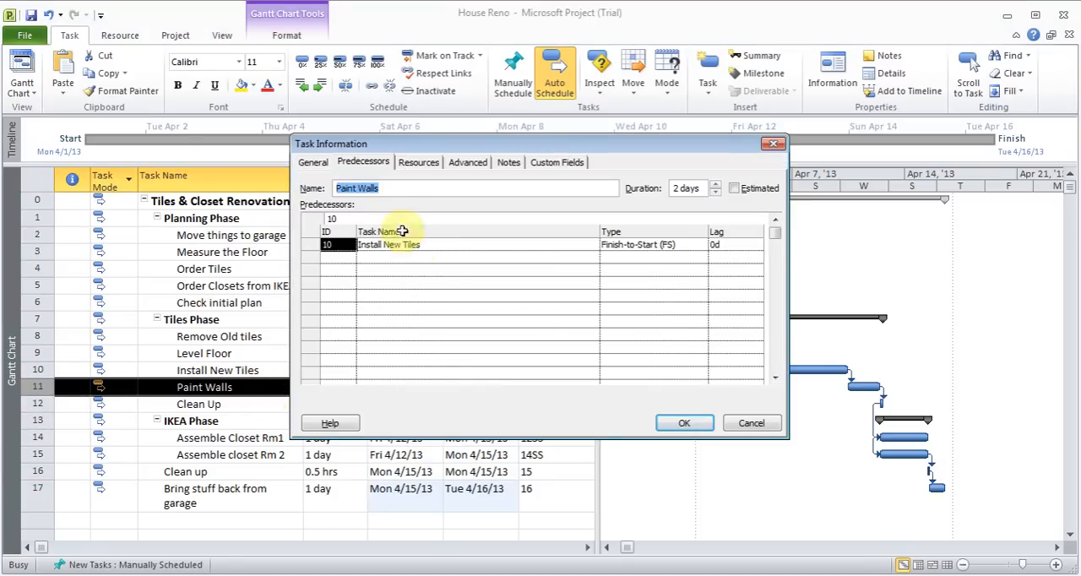
left_click(743, 244)
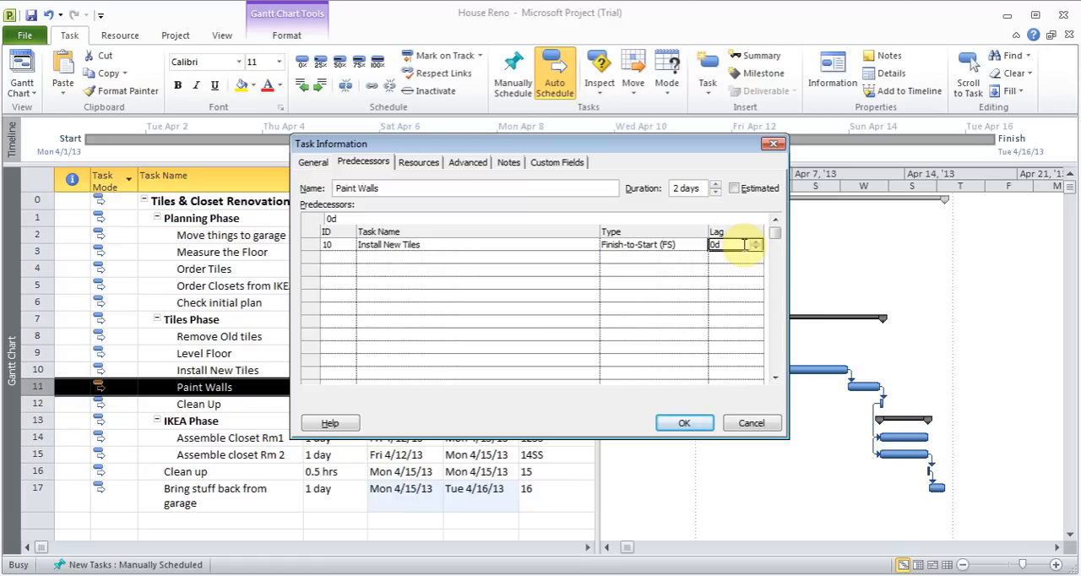
type("2d")
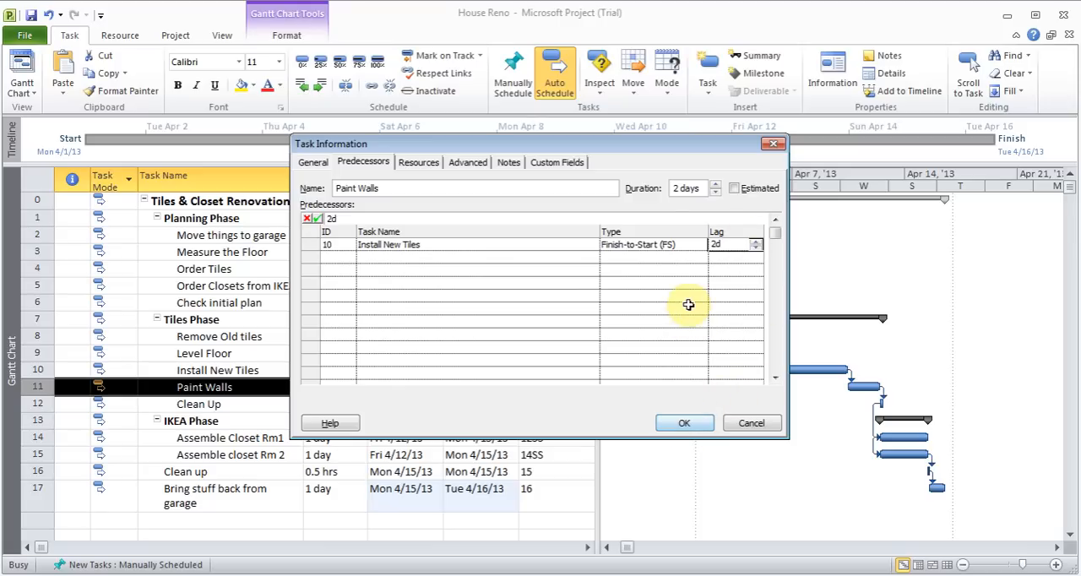
left_click_drag(640, 148, 608, 40)
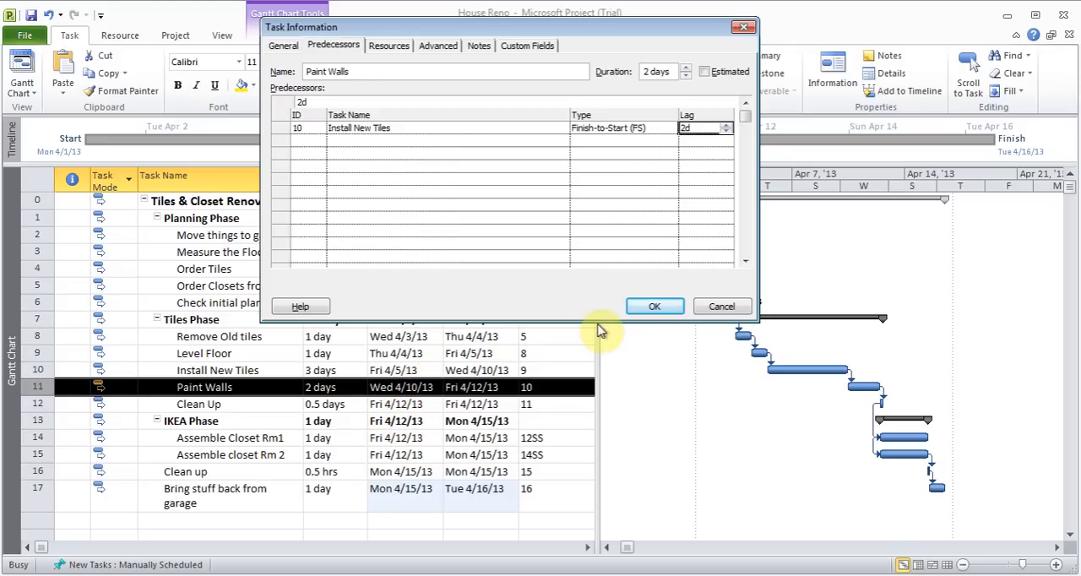
left_click(668, 310)
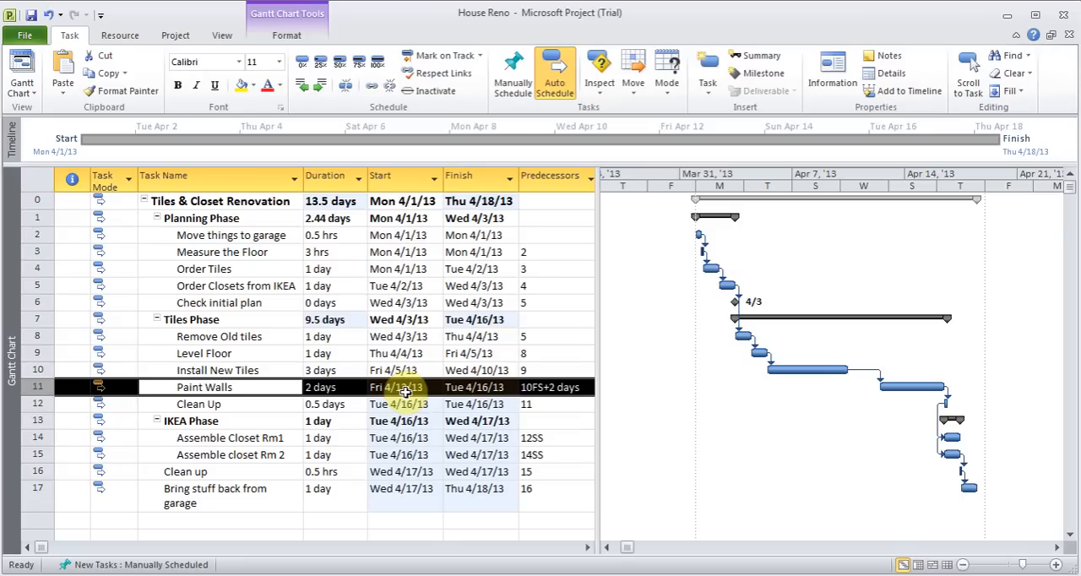
left_click(553, 387)
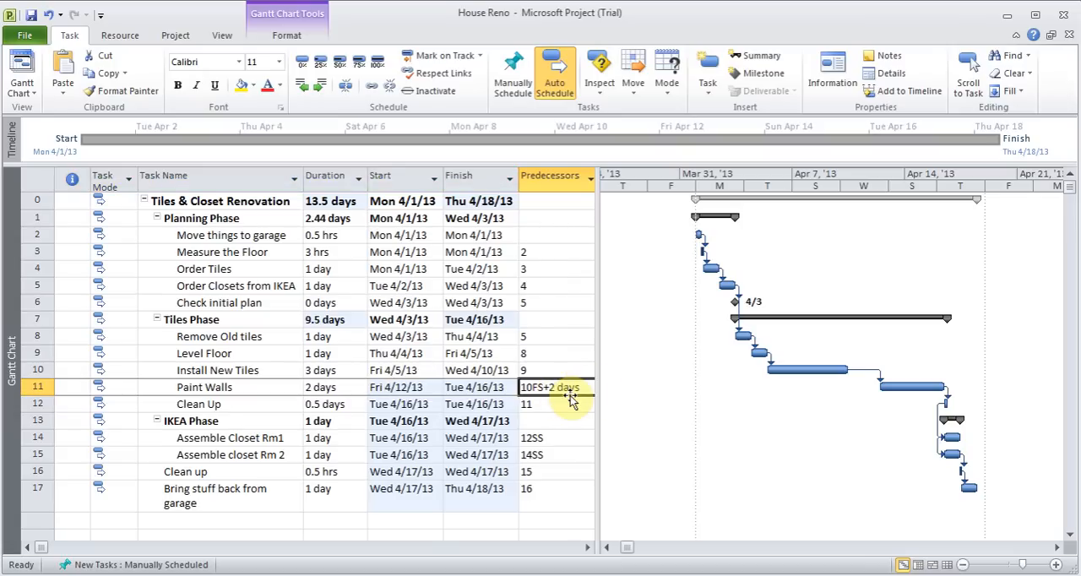
left_click(251, 387)
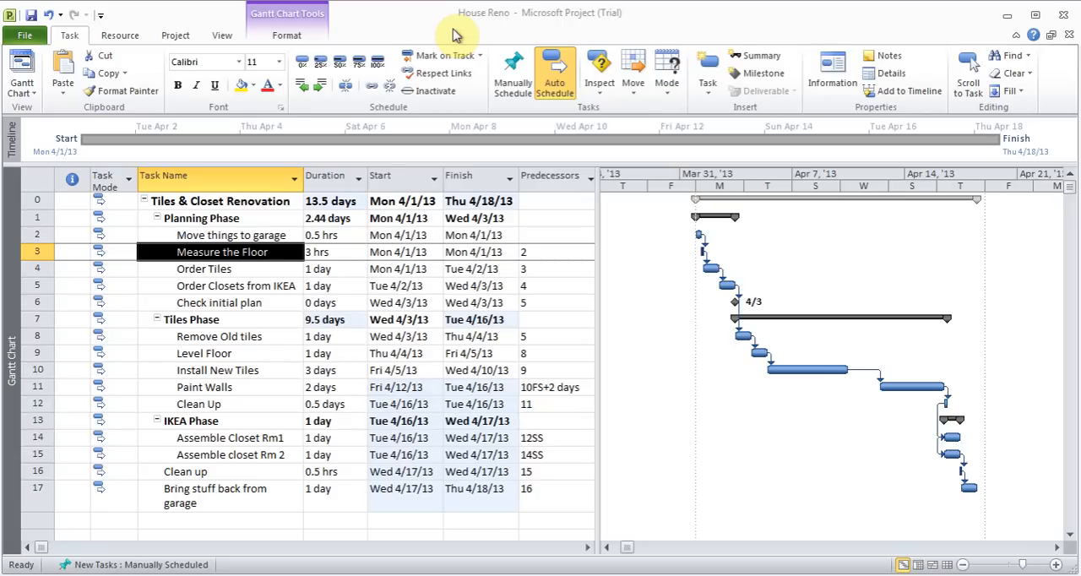
Open the advanced task information of "Order Tiles" and view the "Tasks Types" slide of Ms Project Notes in PowerPoint
double_click(222, 270)
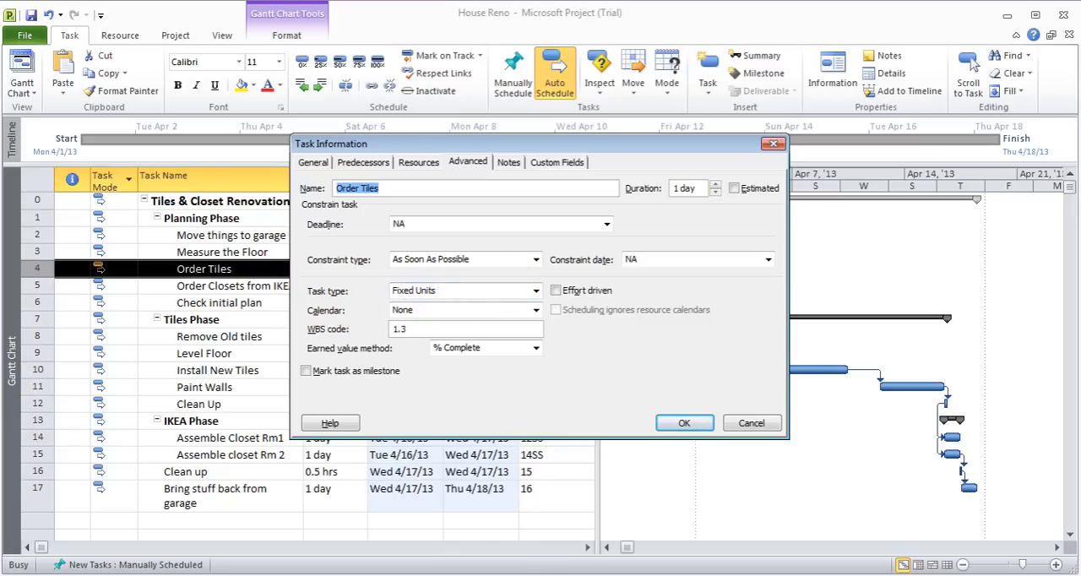
left_click(560, 574)
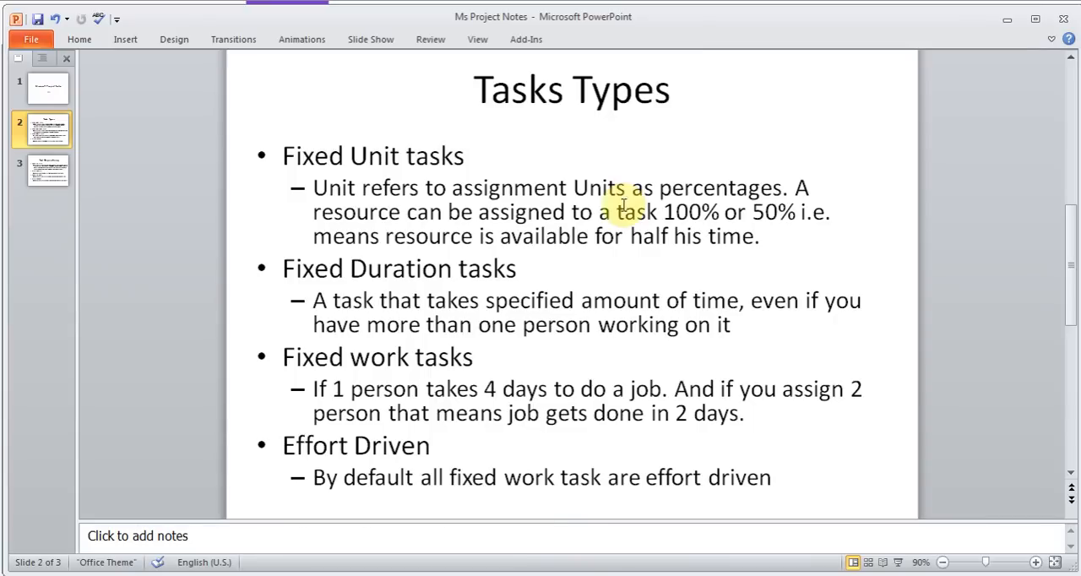